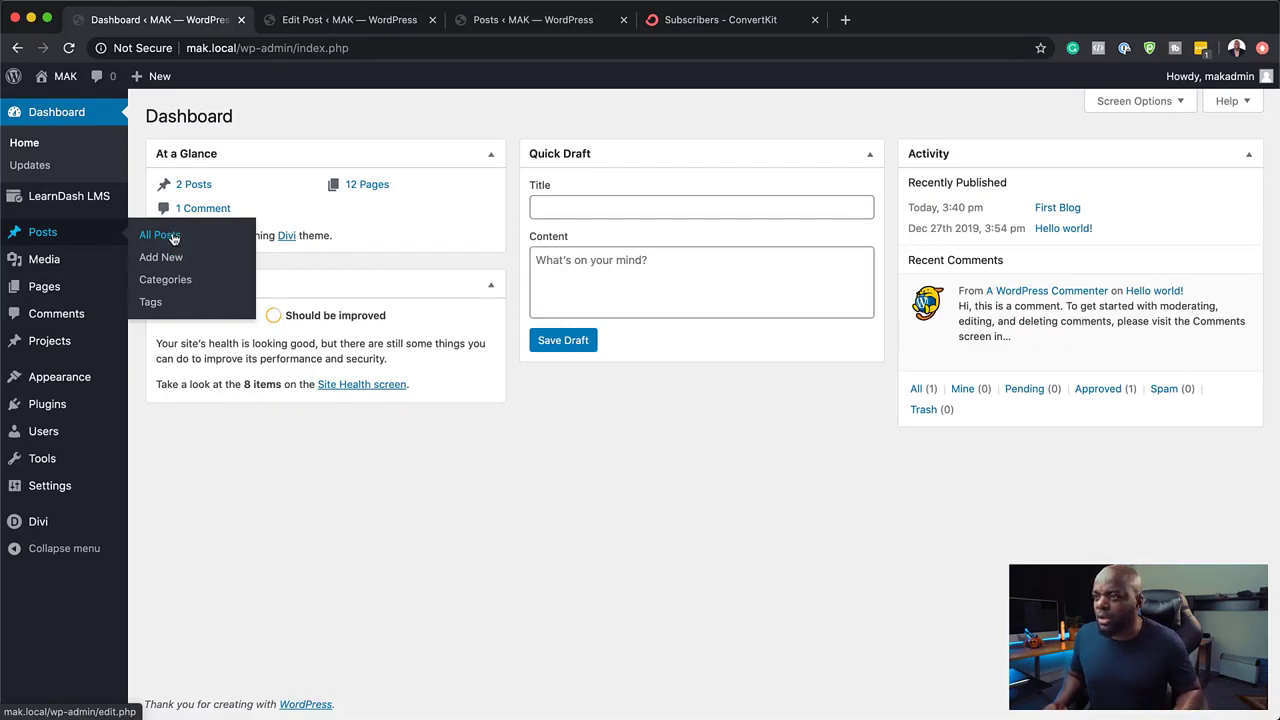
# Open the posts list in a separate tab, view the published First Blog post and look through its whole page.
pyautogui.keyDown('super'); pyautogui.click(172, 240); pyautogui.keyUp('super')
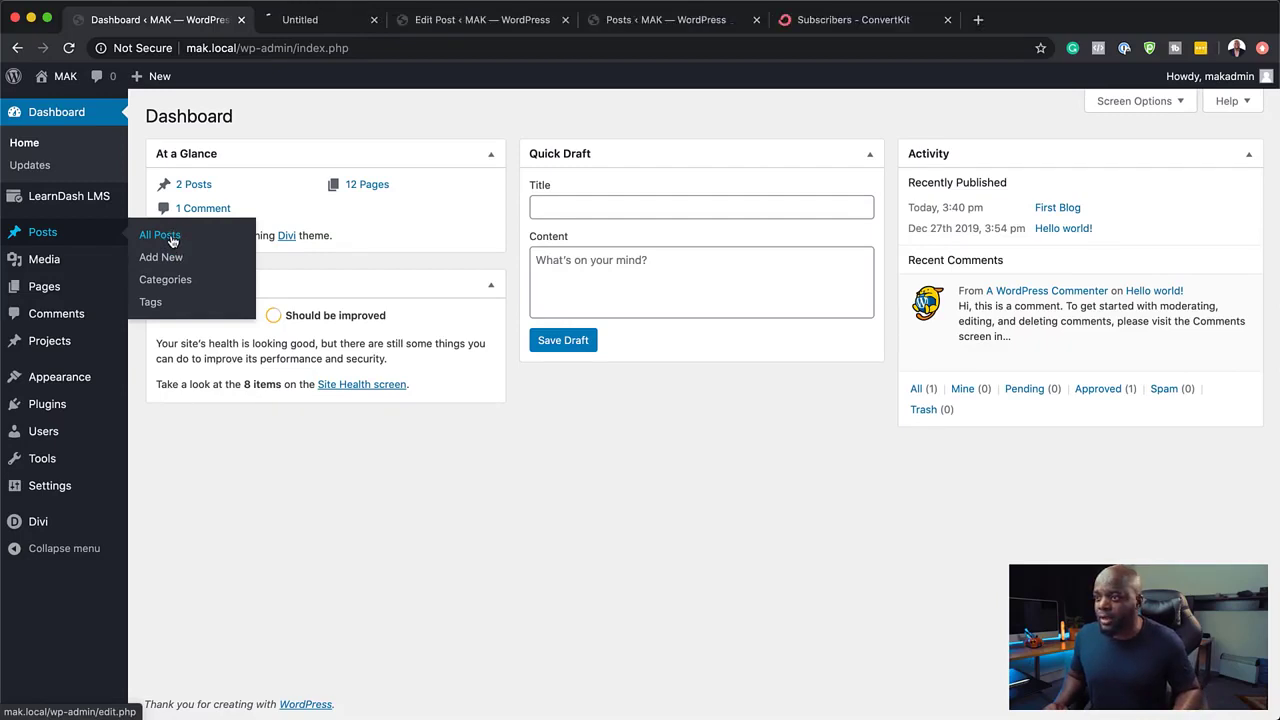
pyautogui.click(340, 20)
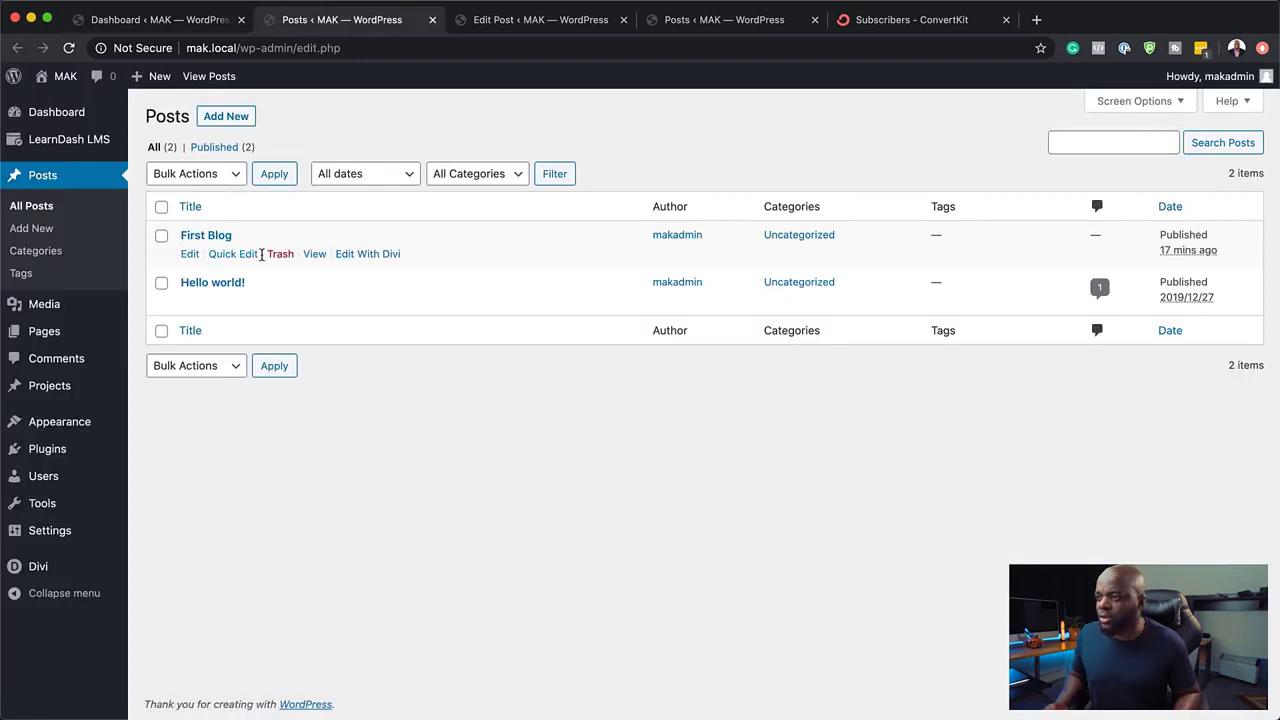
pyautogui.click(320, 258)
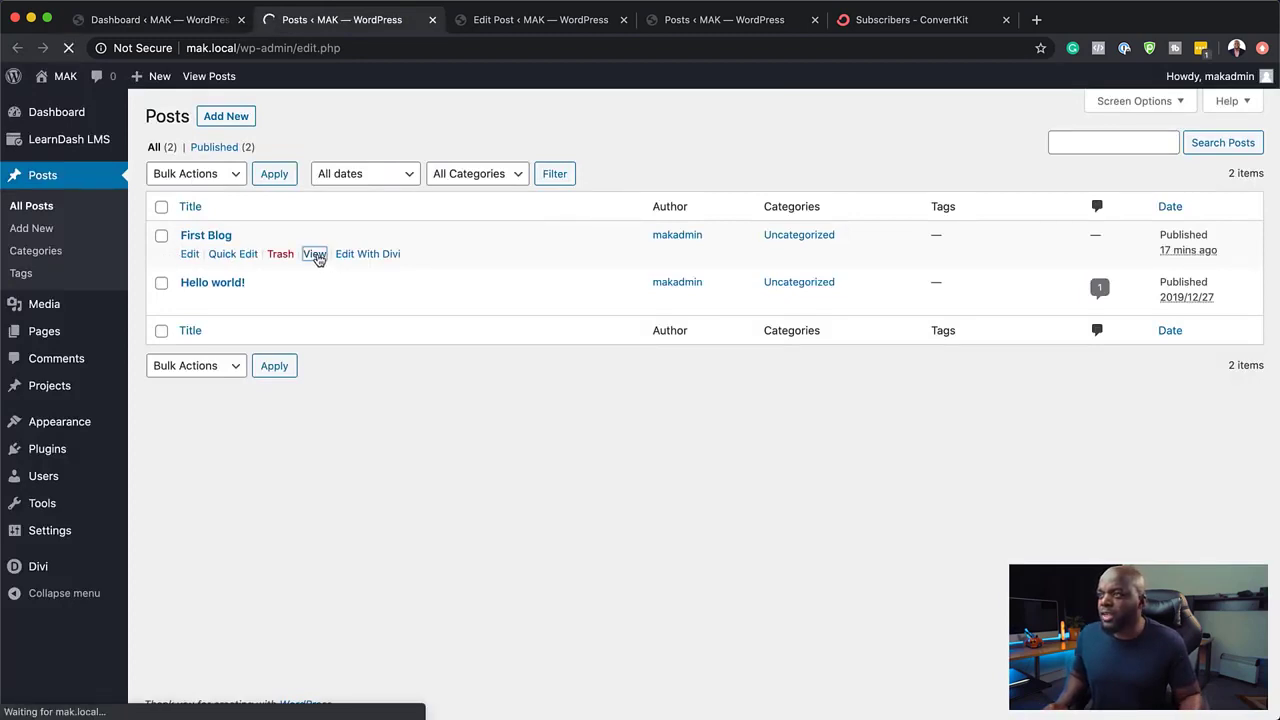
pyautogui.scroll(-15, 581, 281)
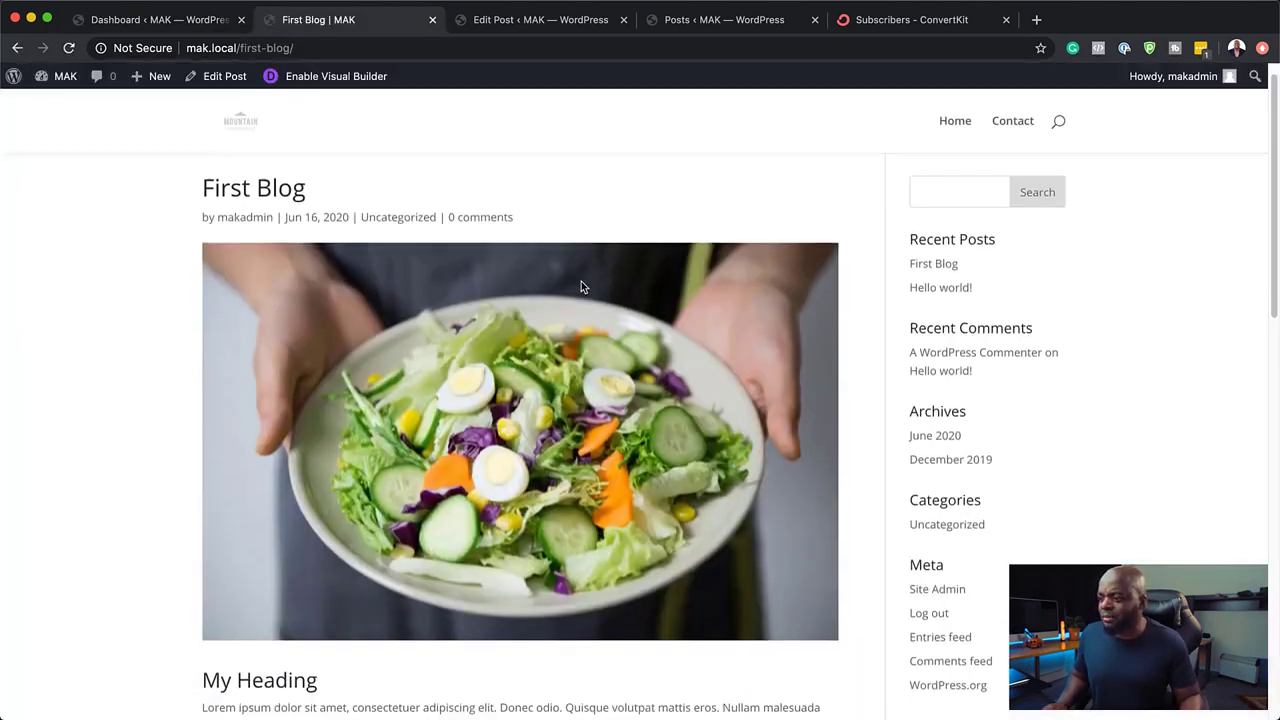
pyautogui.scroll(15, 582, 285)
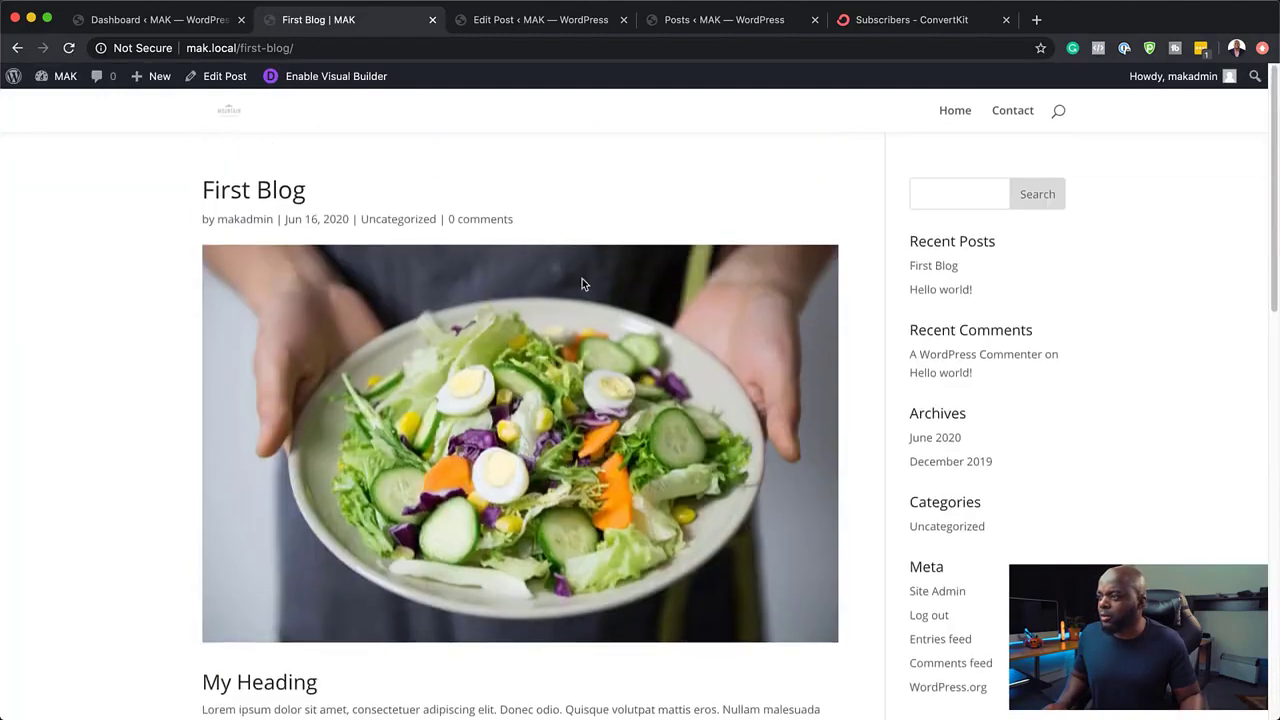
pyautogui.scroll(-10, 557, 380)
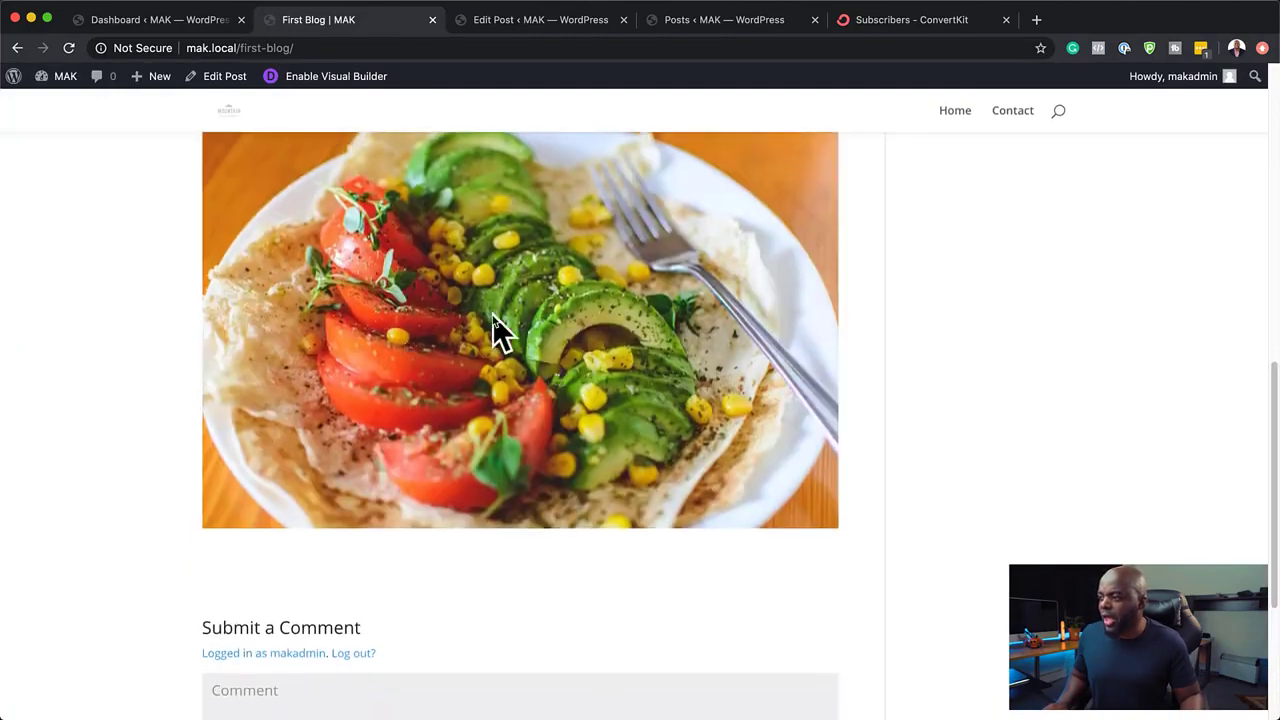
pyautogui.scroll(5, 549, 302)
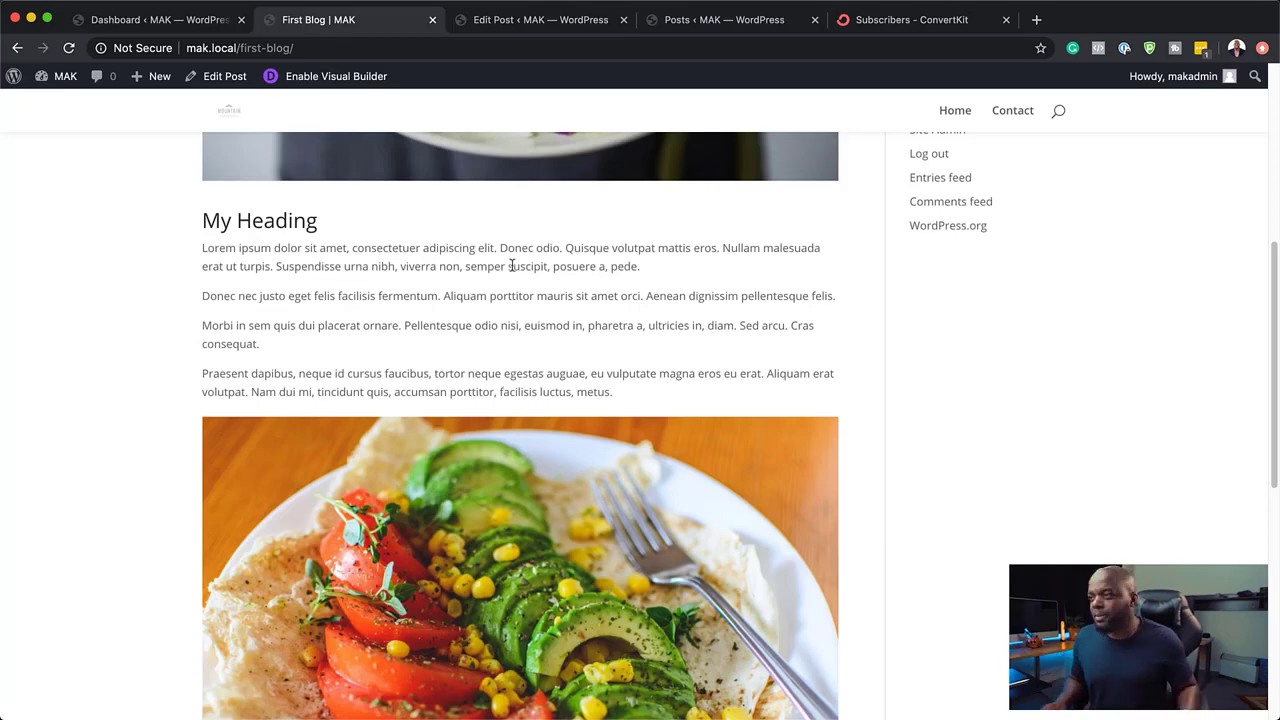
pyautogui.scroll(5, 318, 352)
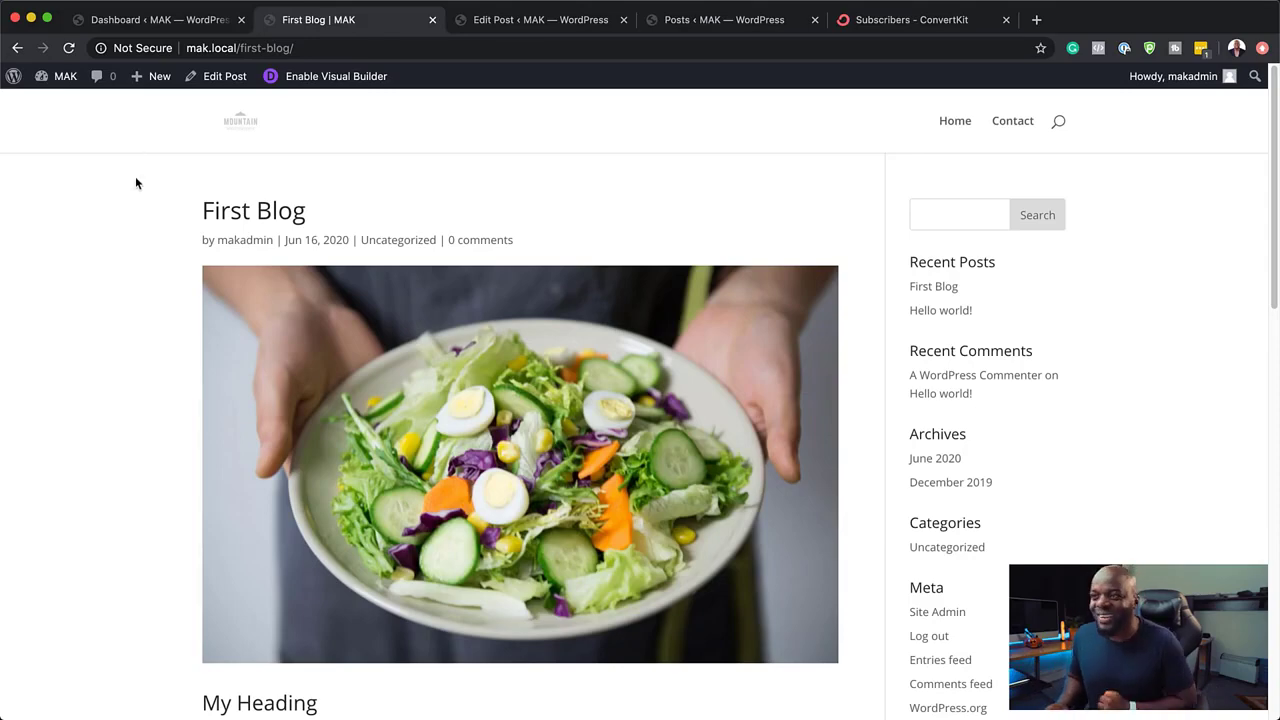
# Create a new Divi Theme Builder template that is used on All Posts.
pyautogui.click(178, 22)
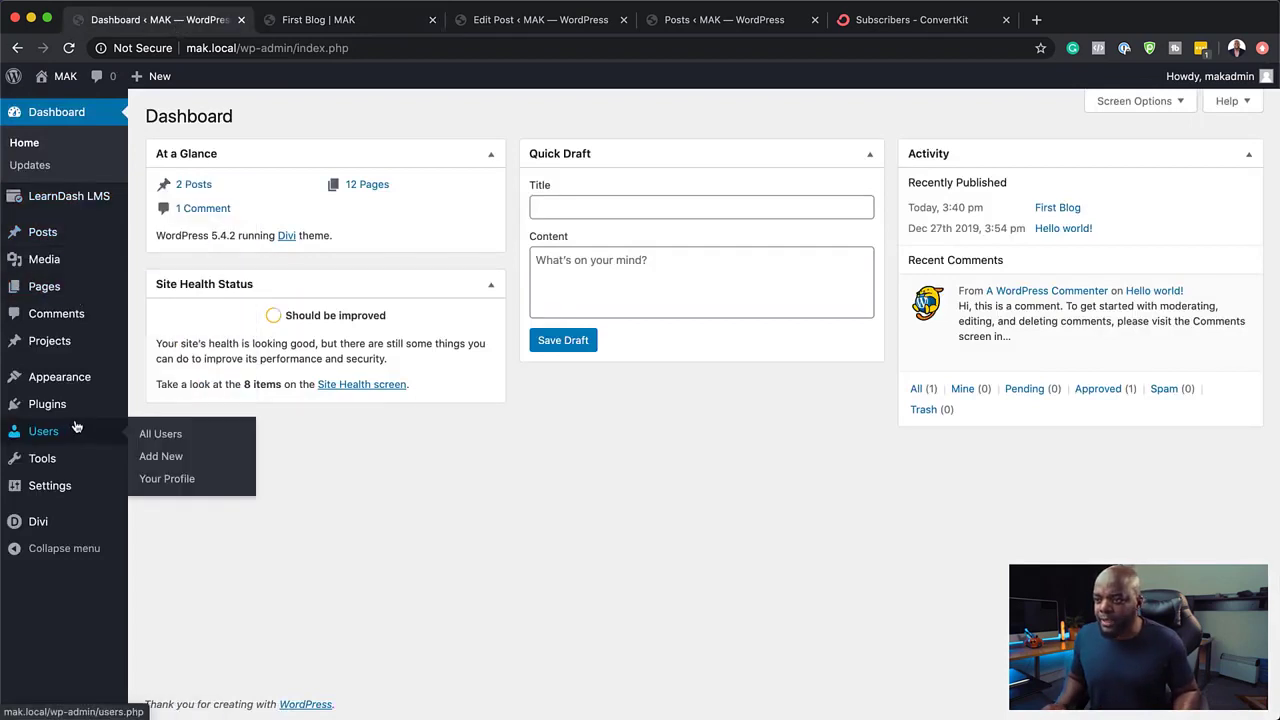
pyautogui.moveTo(73, 414)
pyautogui.moveTo(45, 522)
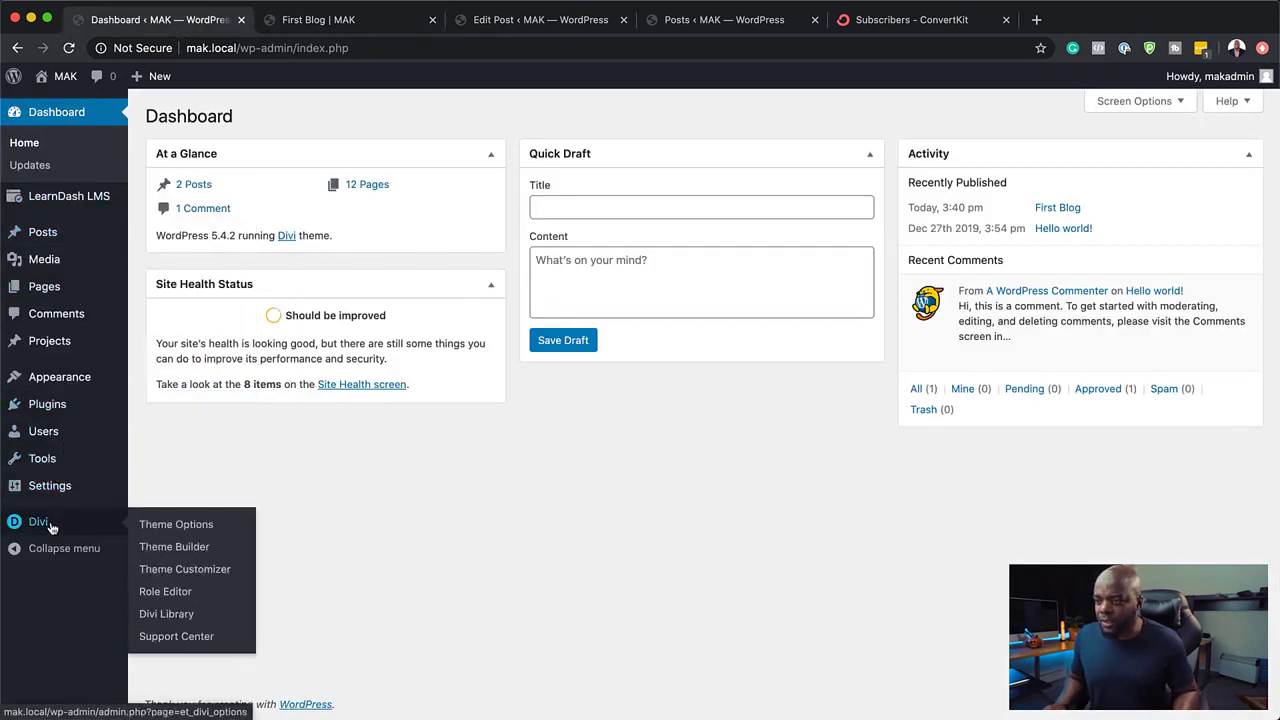
pyautogui.click(188, 548)
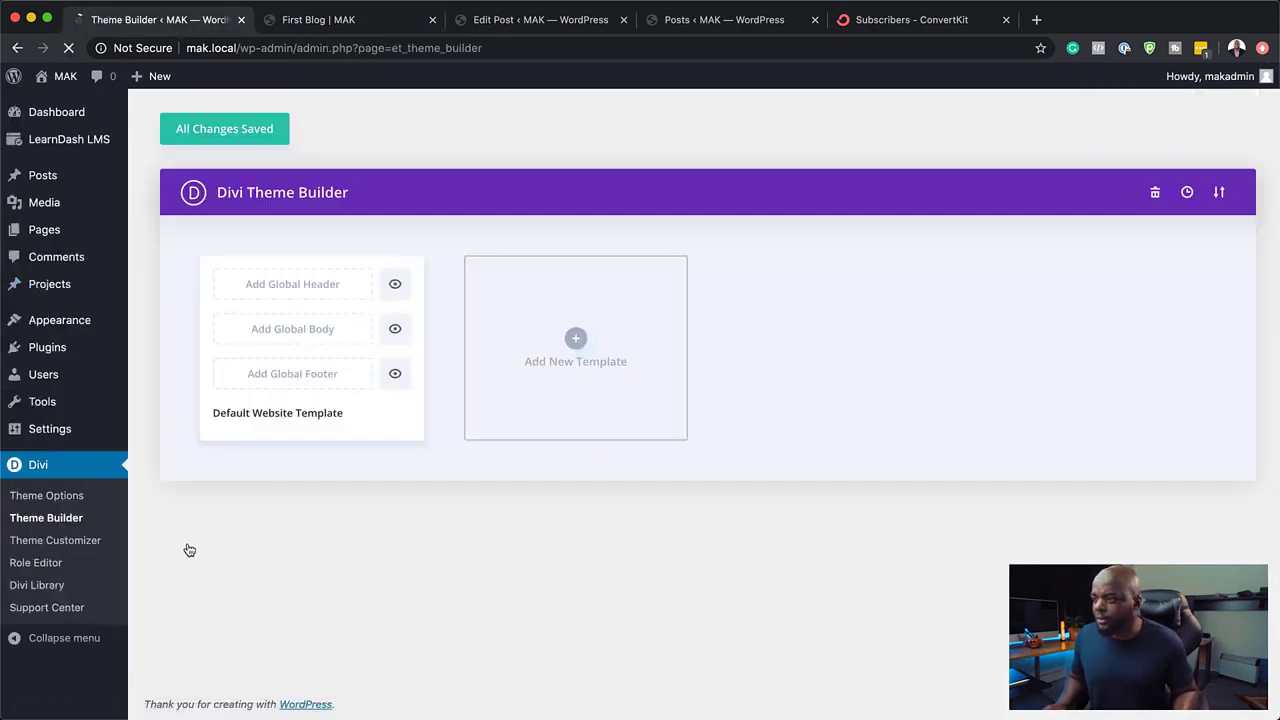
pyautogui.click(577, 339)
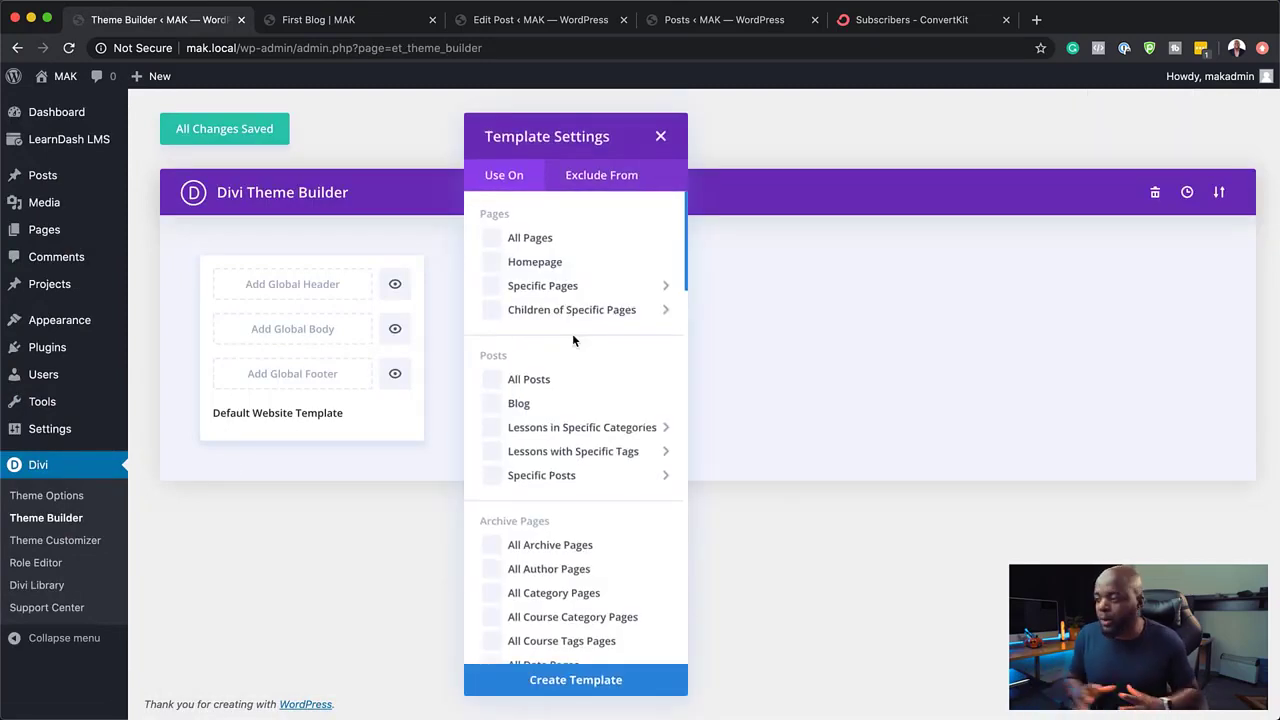
pyautogui.click(500, 386)
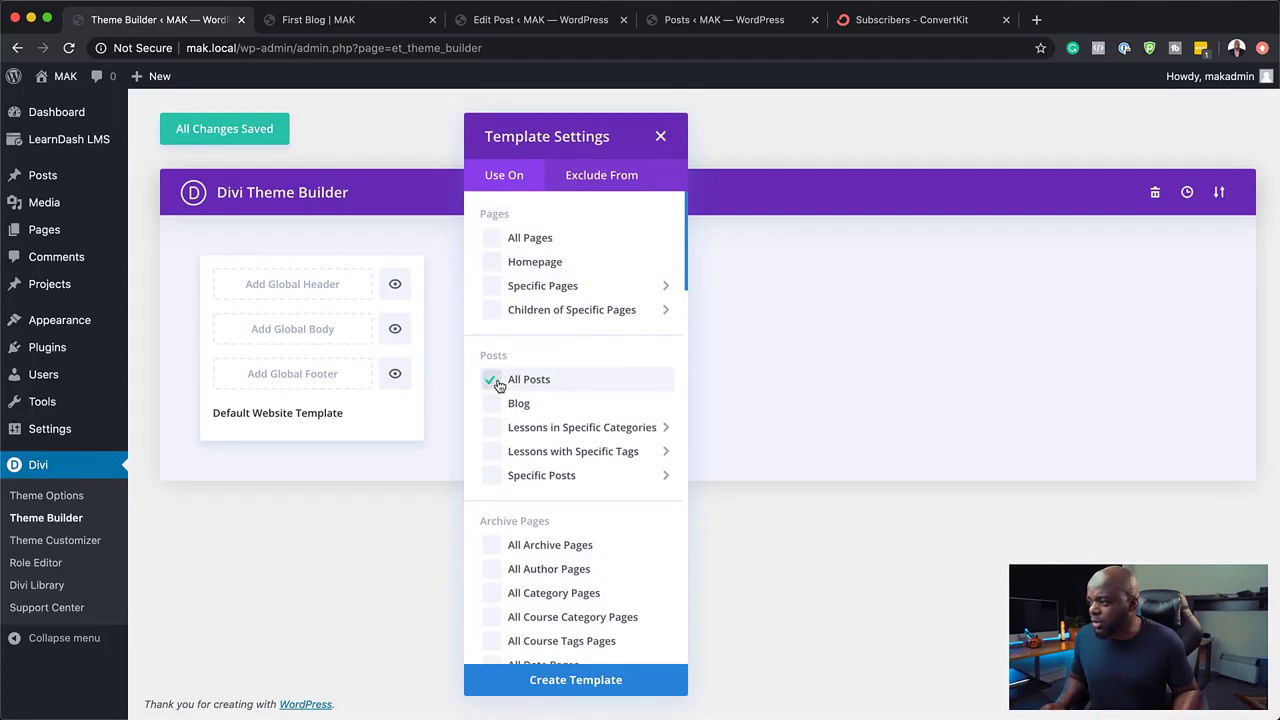
pyautogui.click(592, 686)
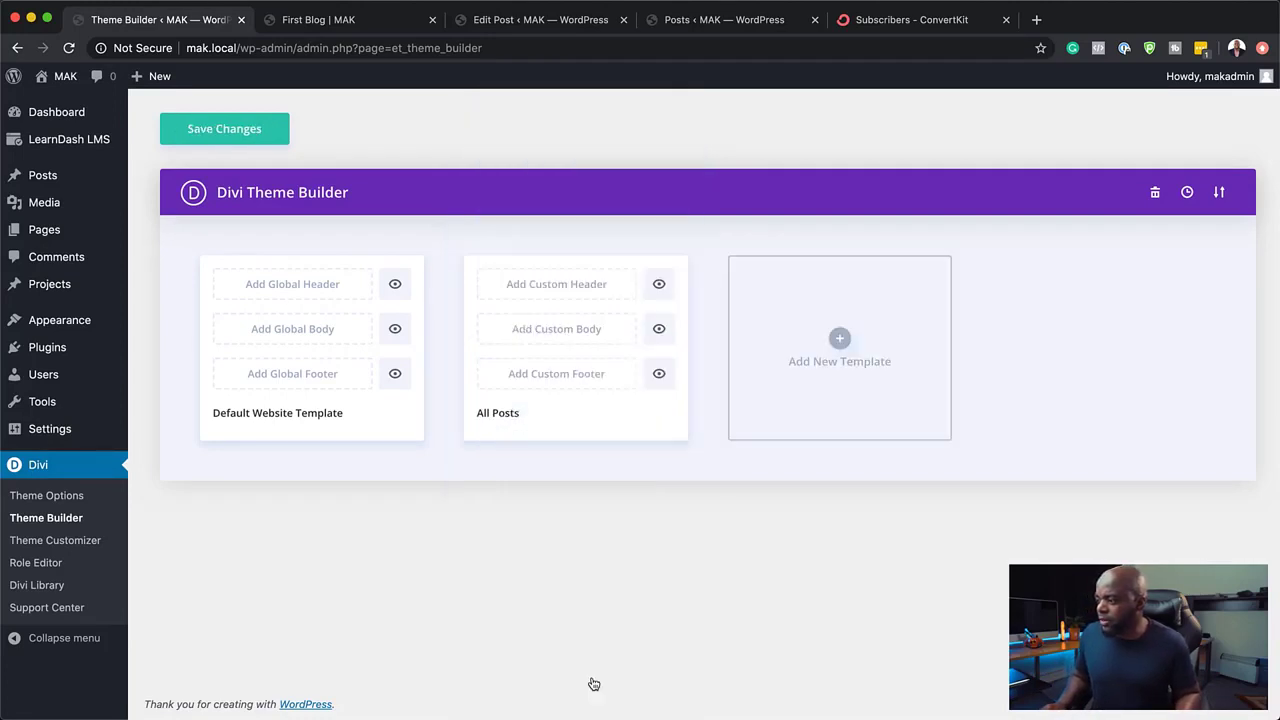
# Start a custom body for the All Posts template, building it from scratch.
pyautogui.click(550, 335)
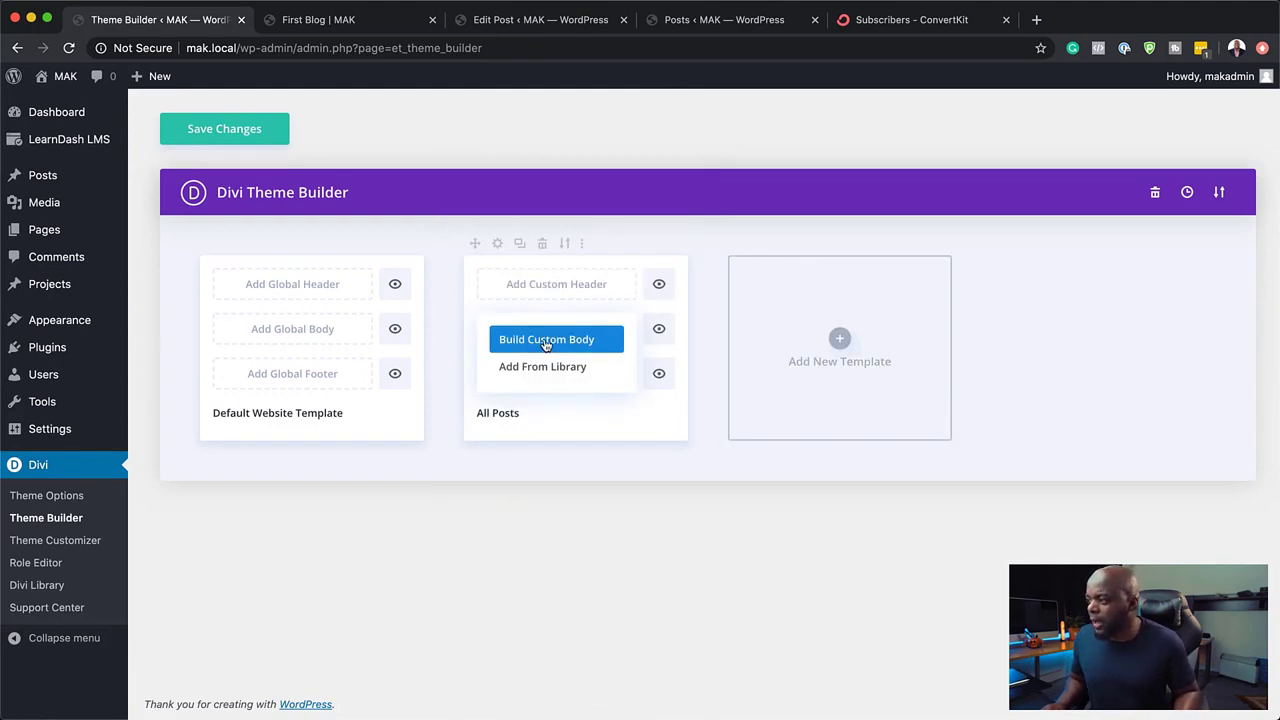
pyautogui.click(546, 342)
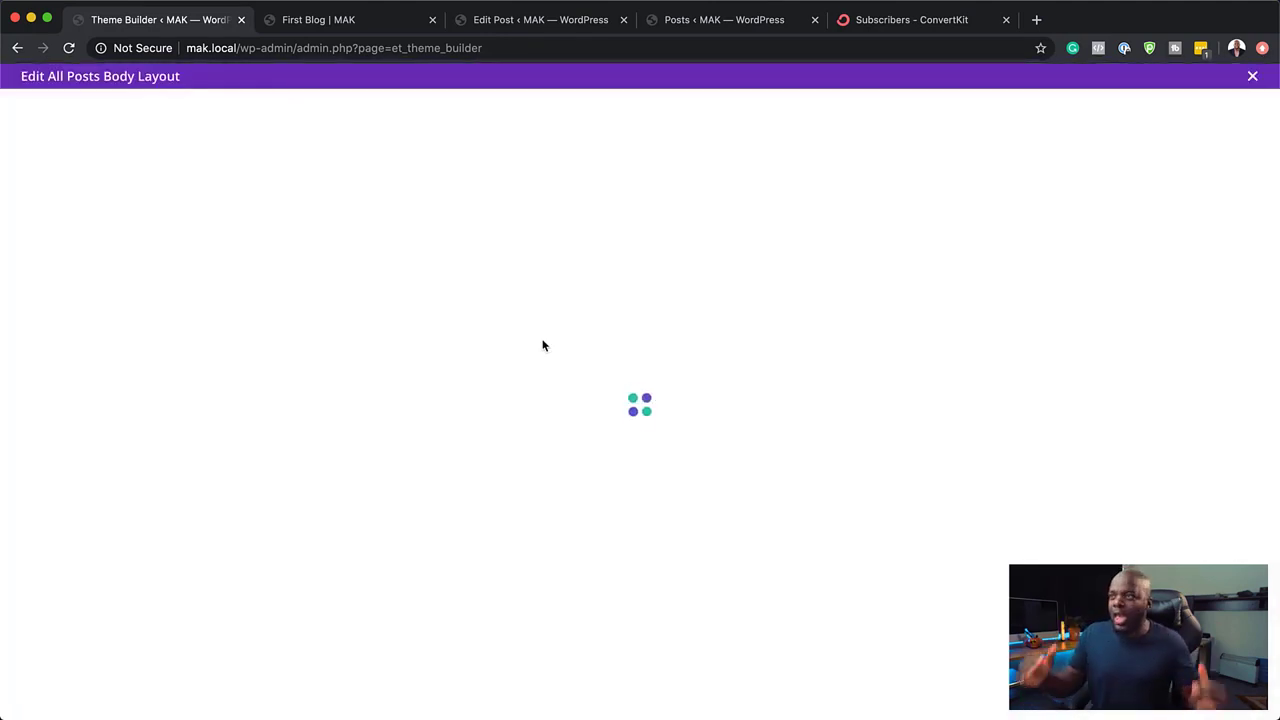
pyautogui.click(337, 21)
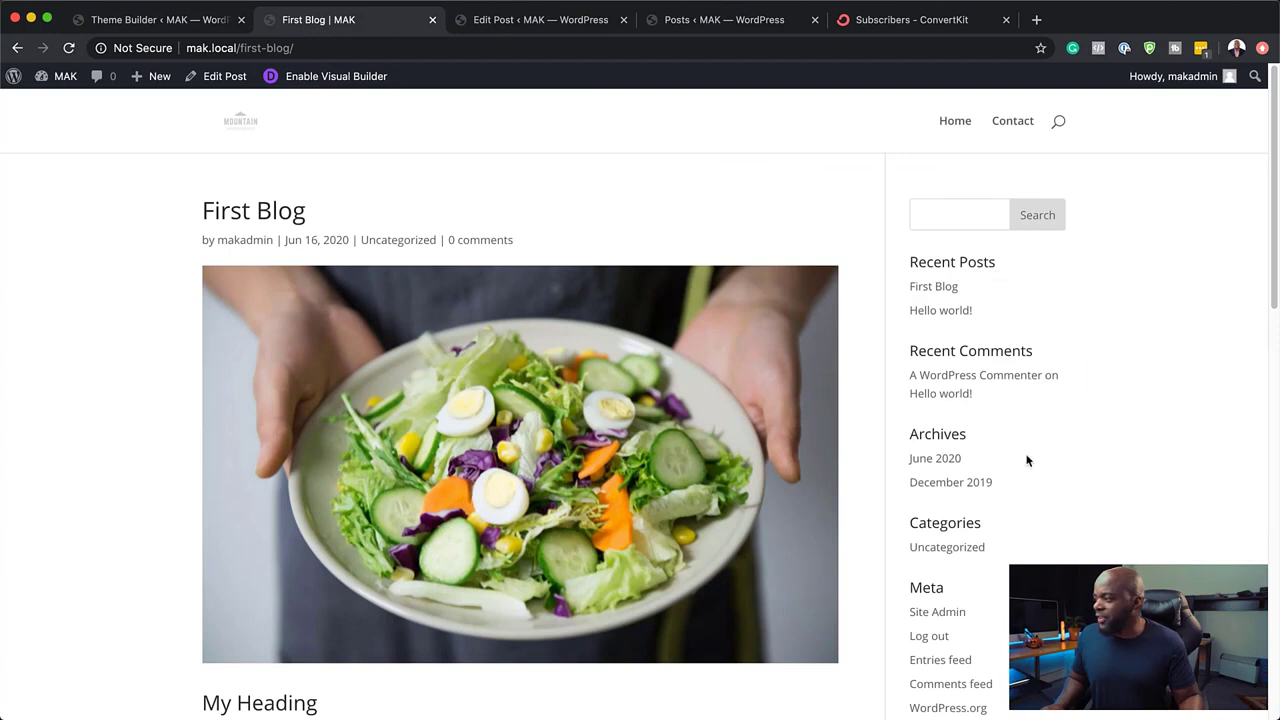
pyautogui.click(197, 20)
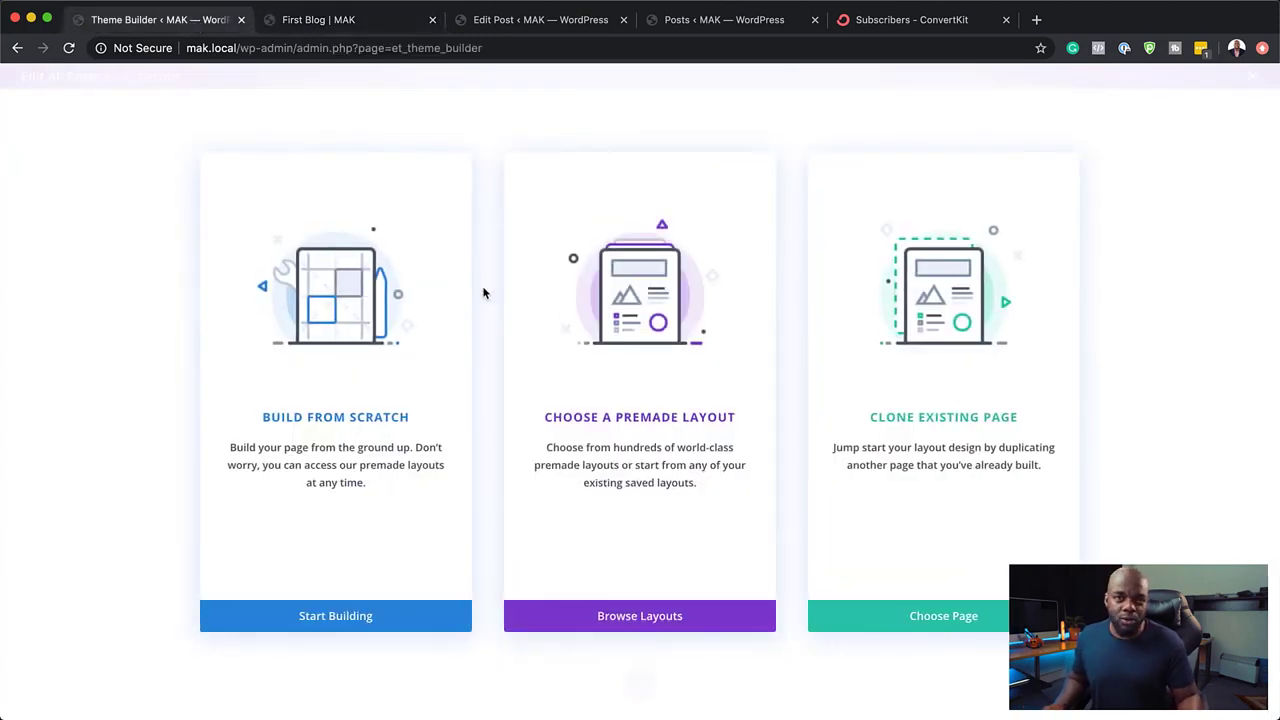
pyautogui.click(381, 421)
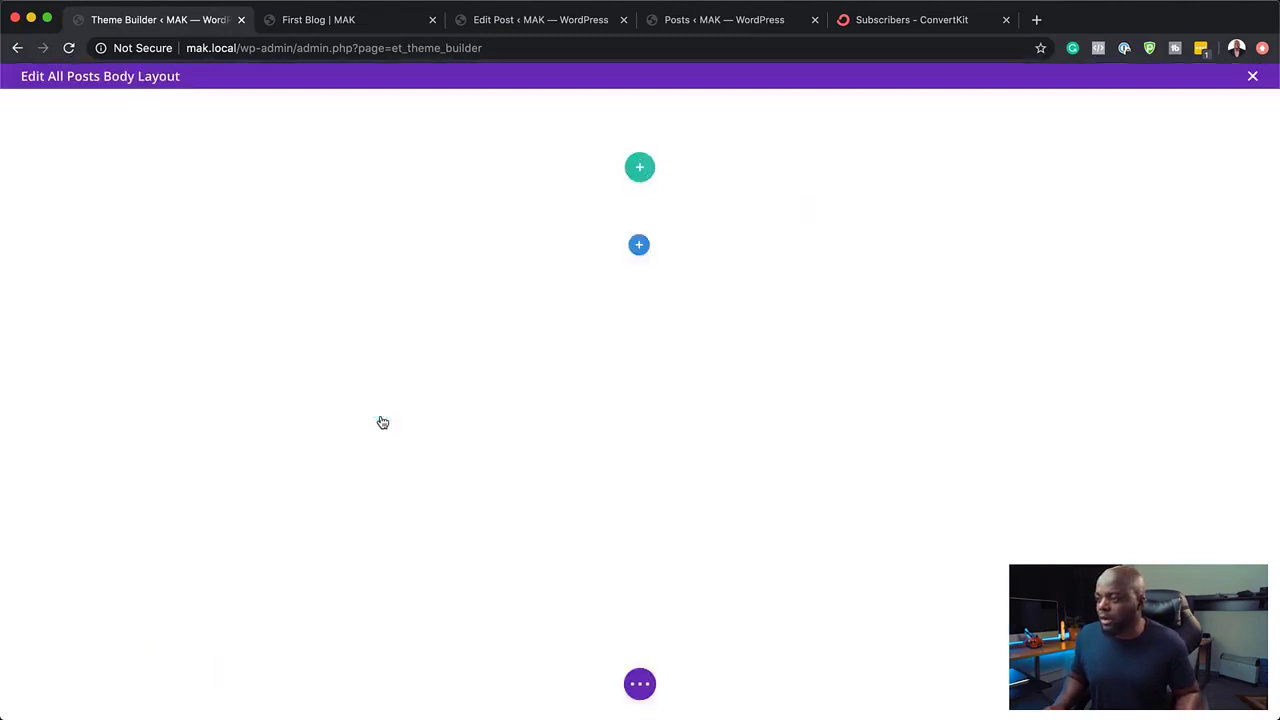
# Add a single-column row to the body layout and insert a Post Content module in it.
pyautogui.click(570, 298)
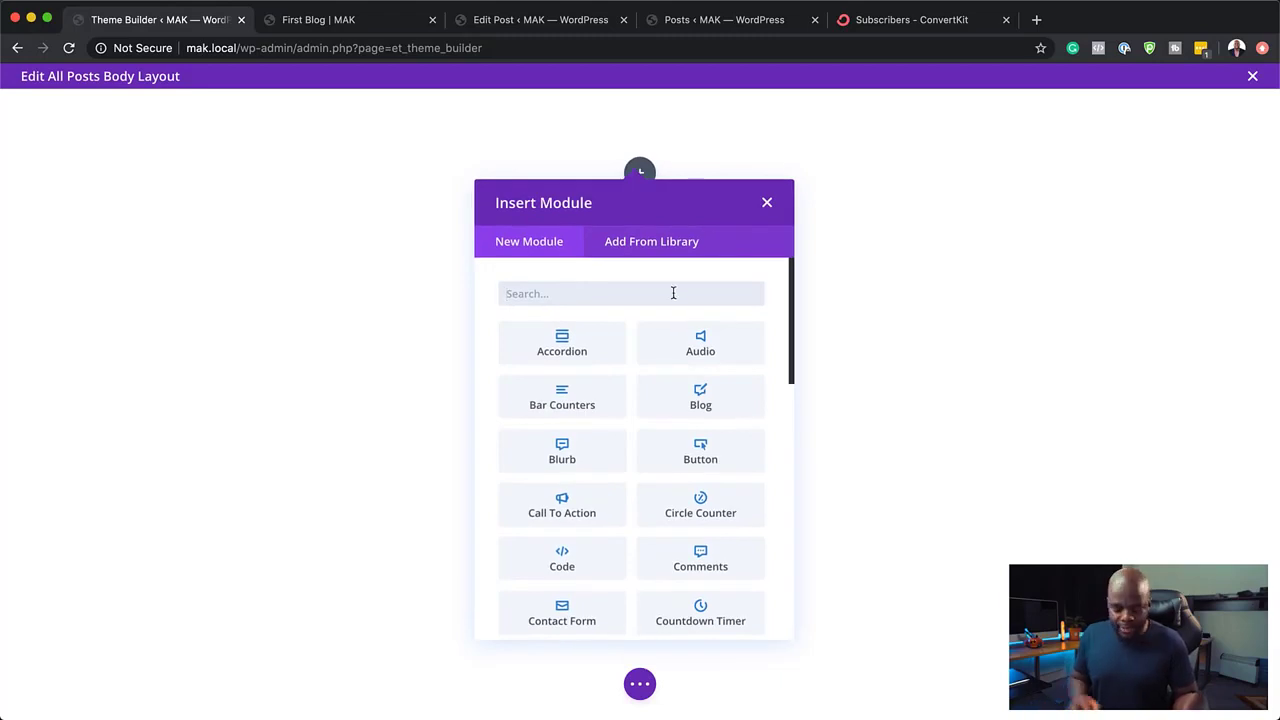
pyautogui.write('post')
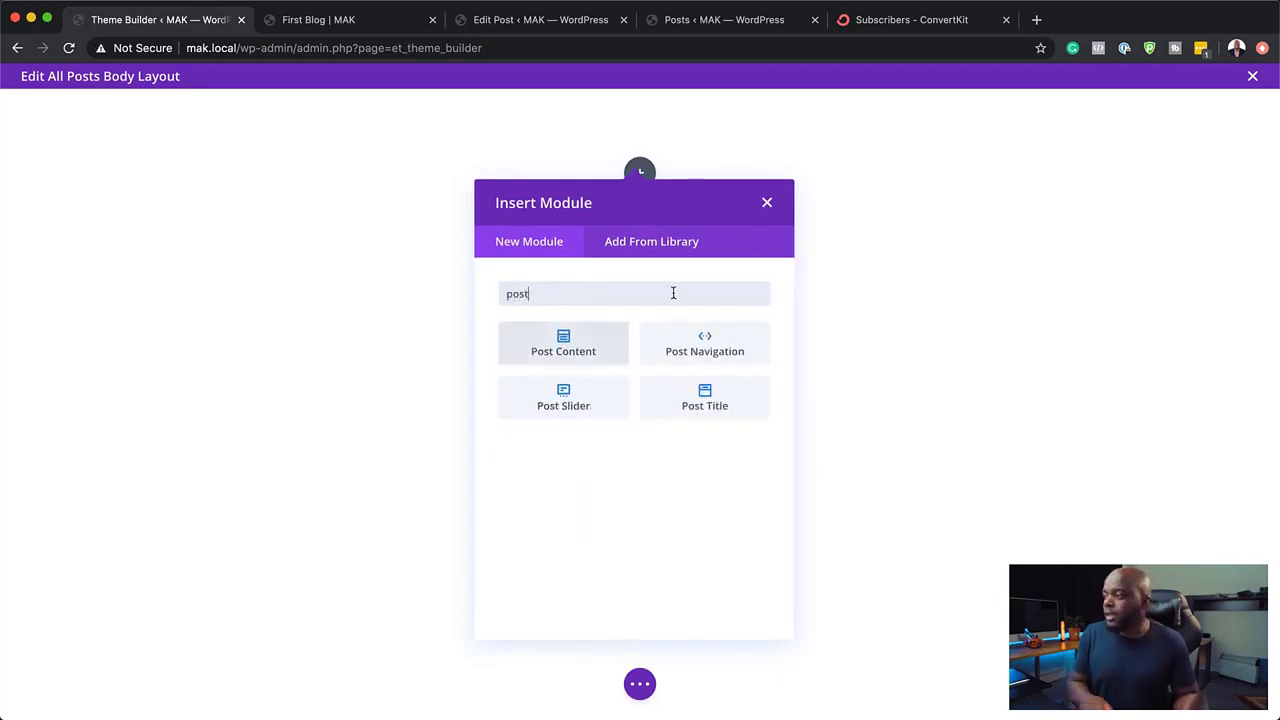
pyautogui.click(586, 340)
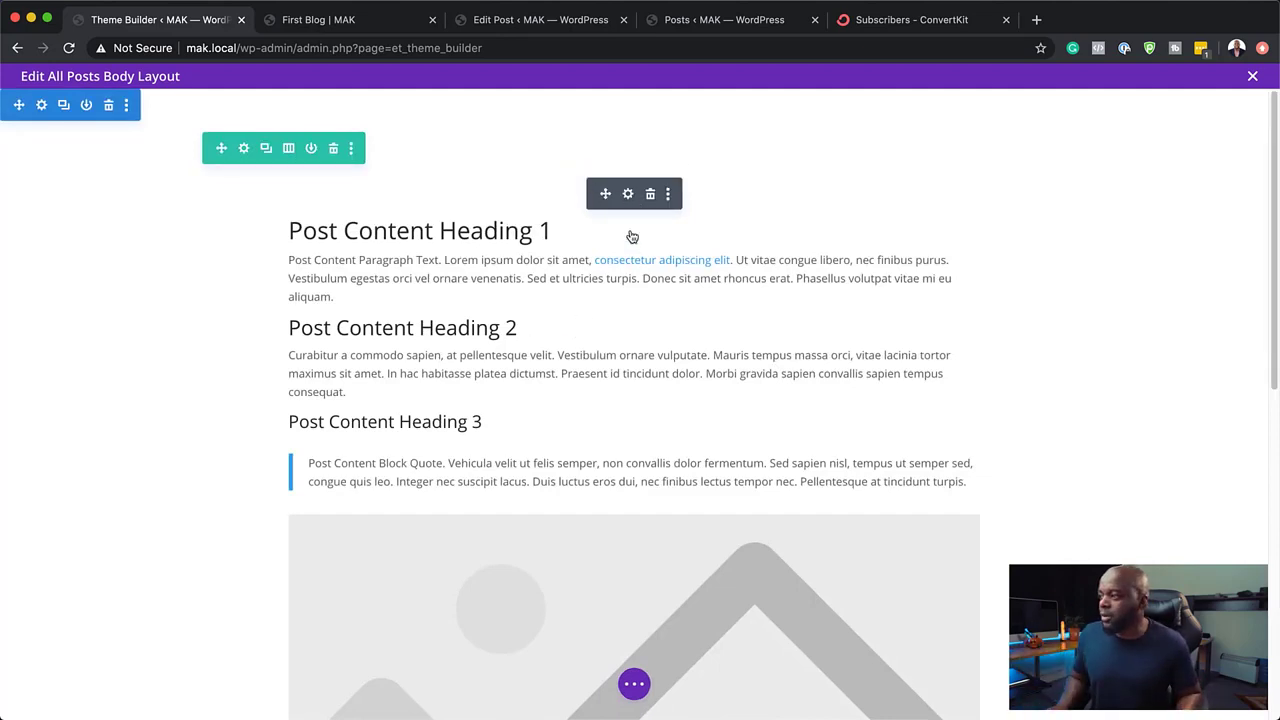
# Insert an Email Optin module directly below the post content.
pyautogui.scroll(-7, 657, 523)
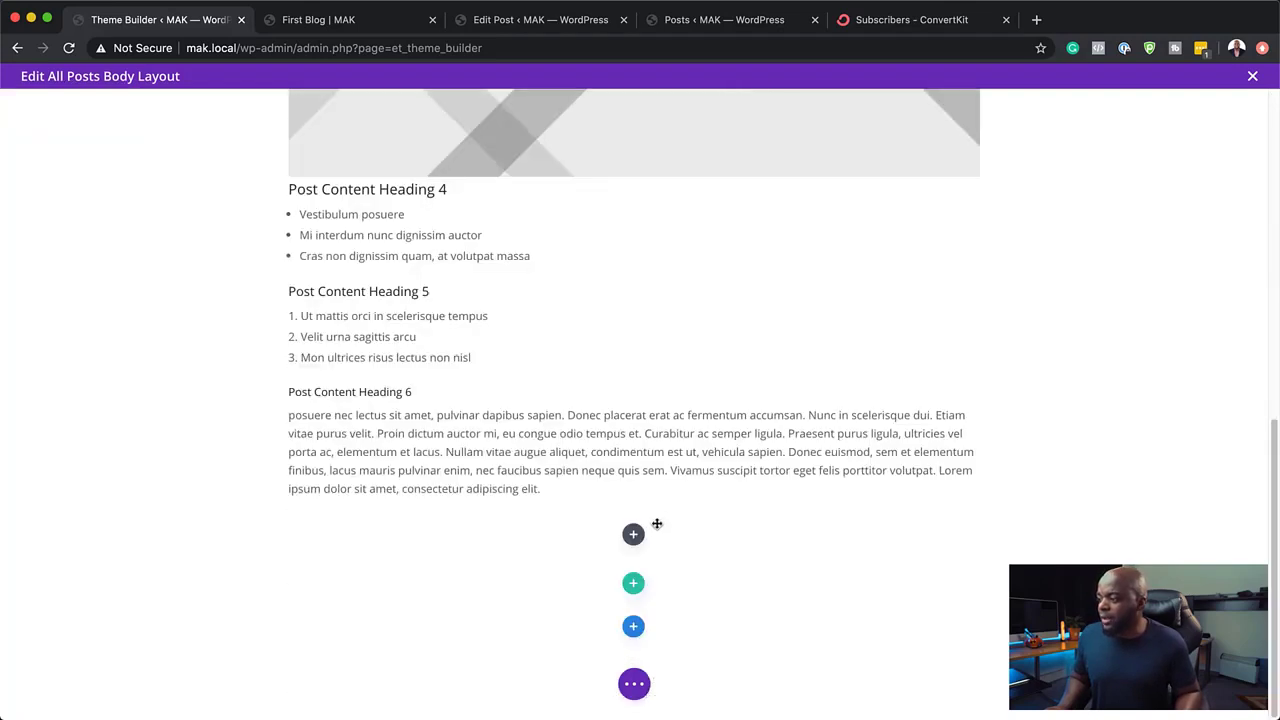
pyautogui.click(636, 534)
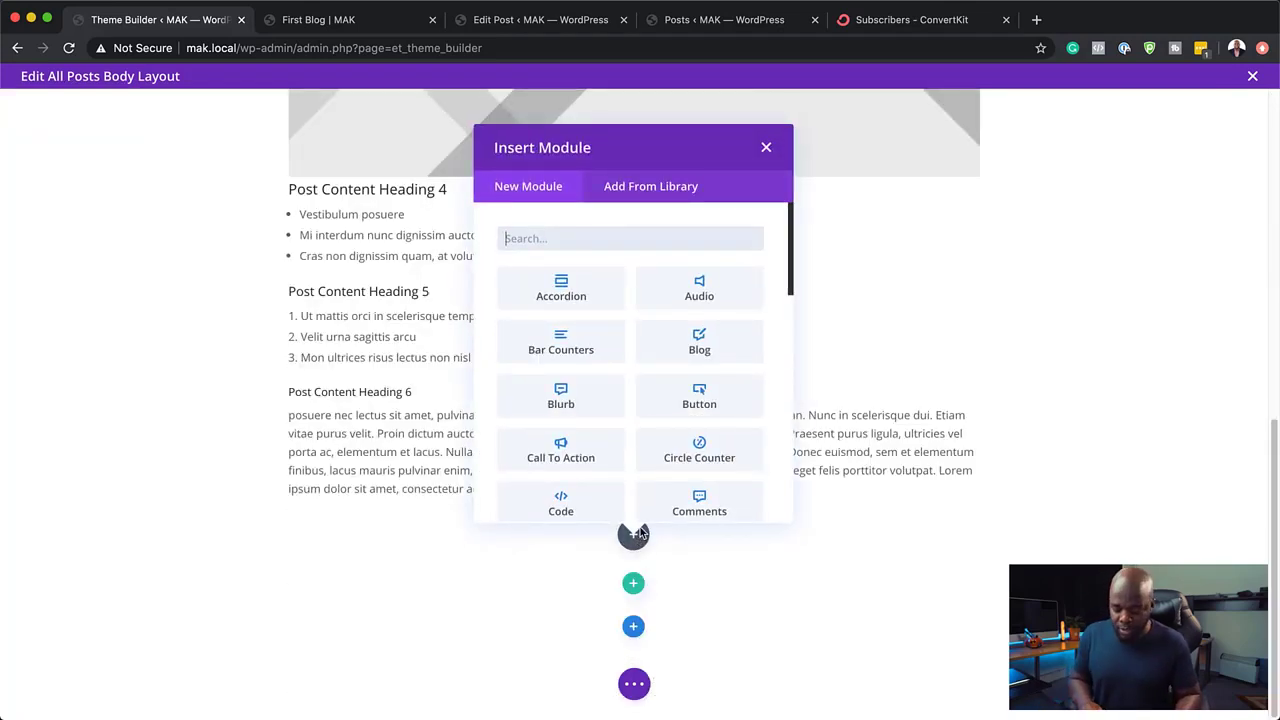
pyautogui.write('ema')
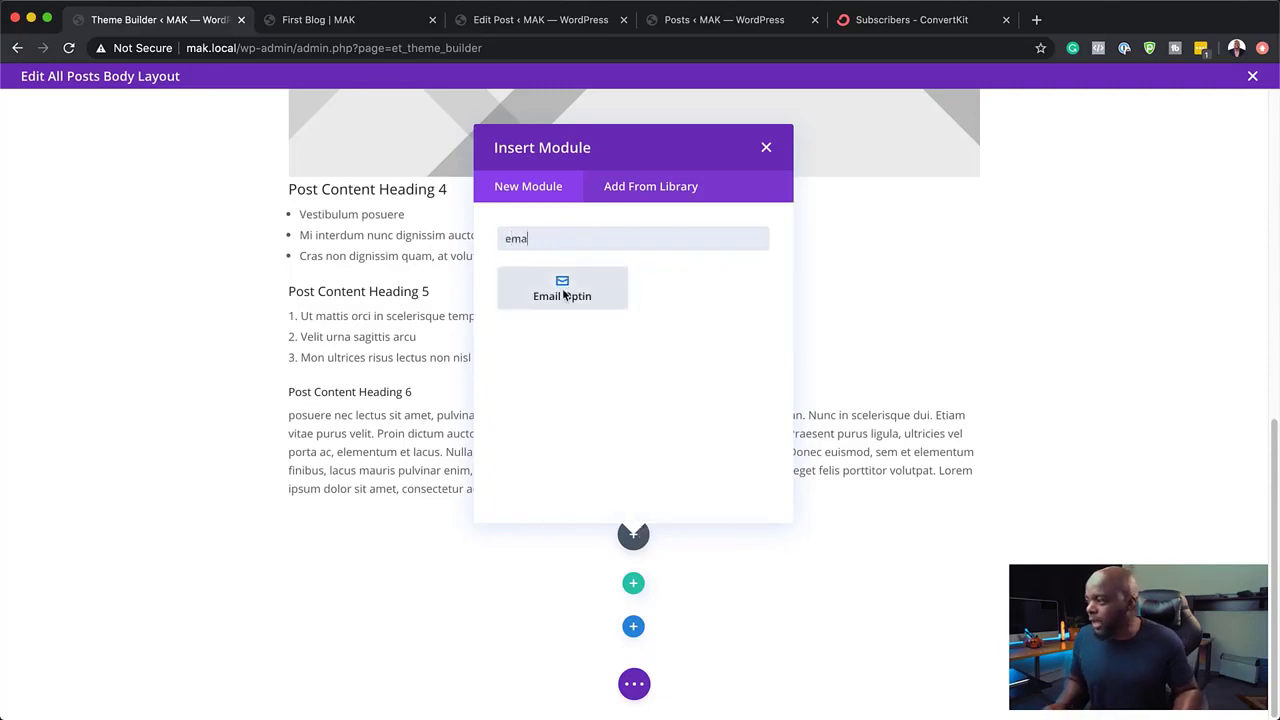
pyautogui.click(563, 292)
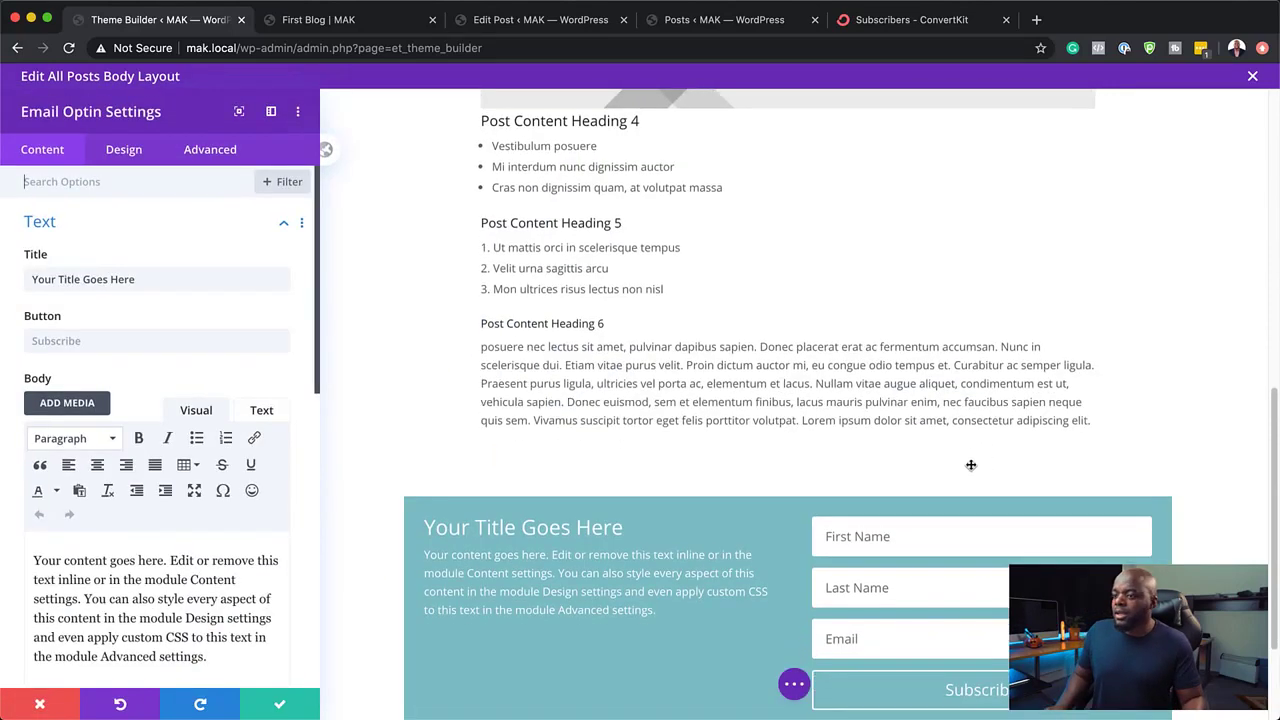
pyautogui.scroll(-1, 971, 465)
pyautogui.scroll(-1, 806, 477)
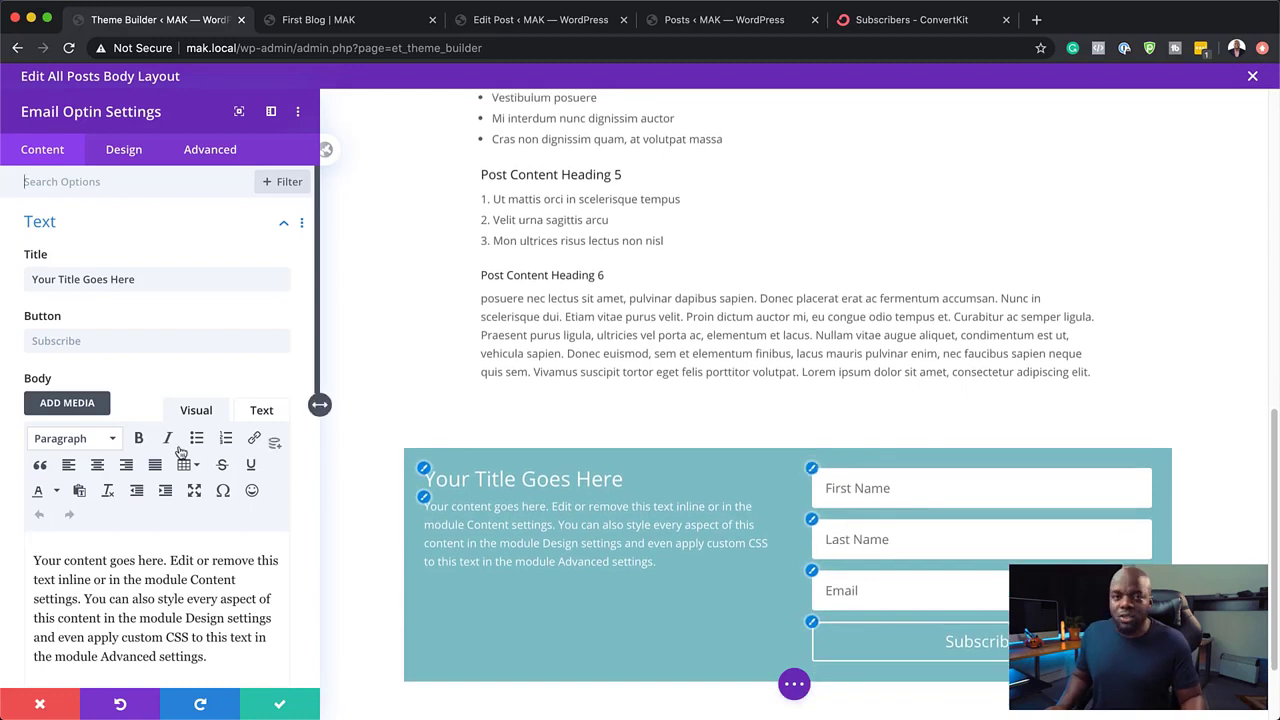
# Delete the placeholder body text of the Email Optin module.
pyautogui.scroll(-2, 210, 510)
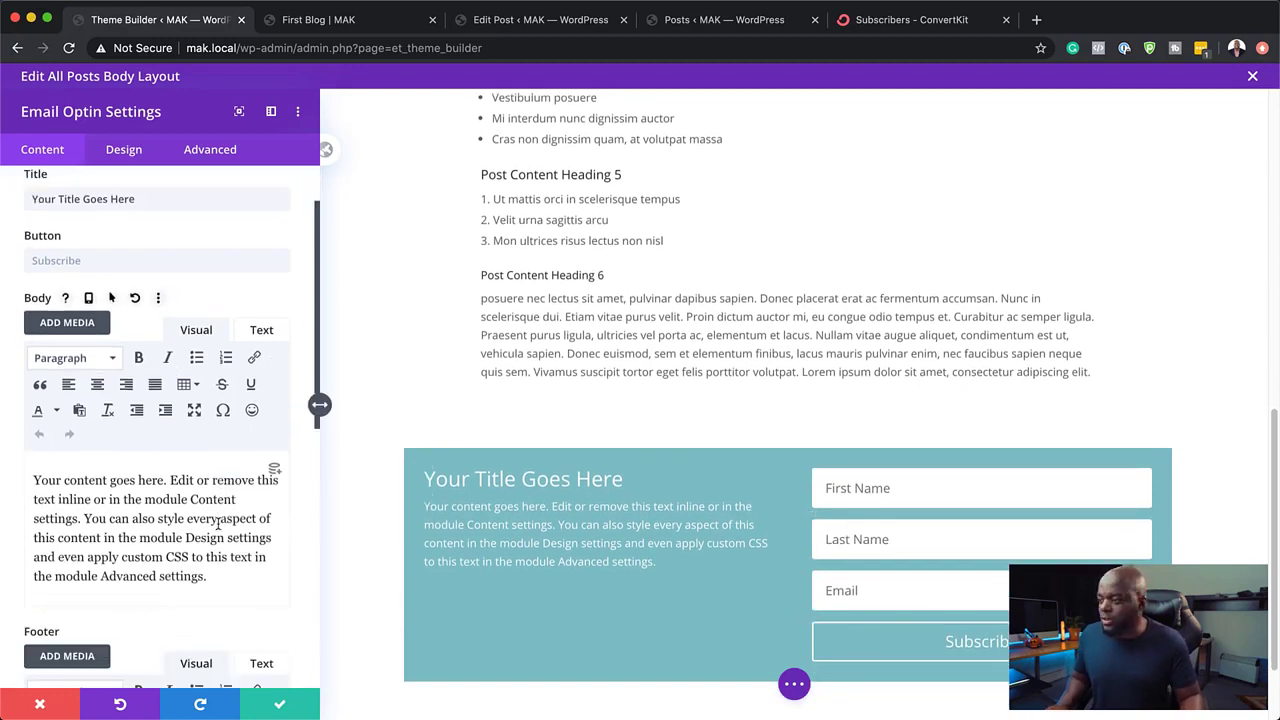
pyautogui.moveTo(207, 577); pyautogui.dragTo(3, 452)
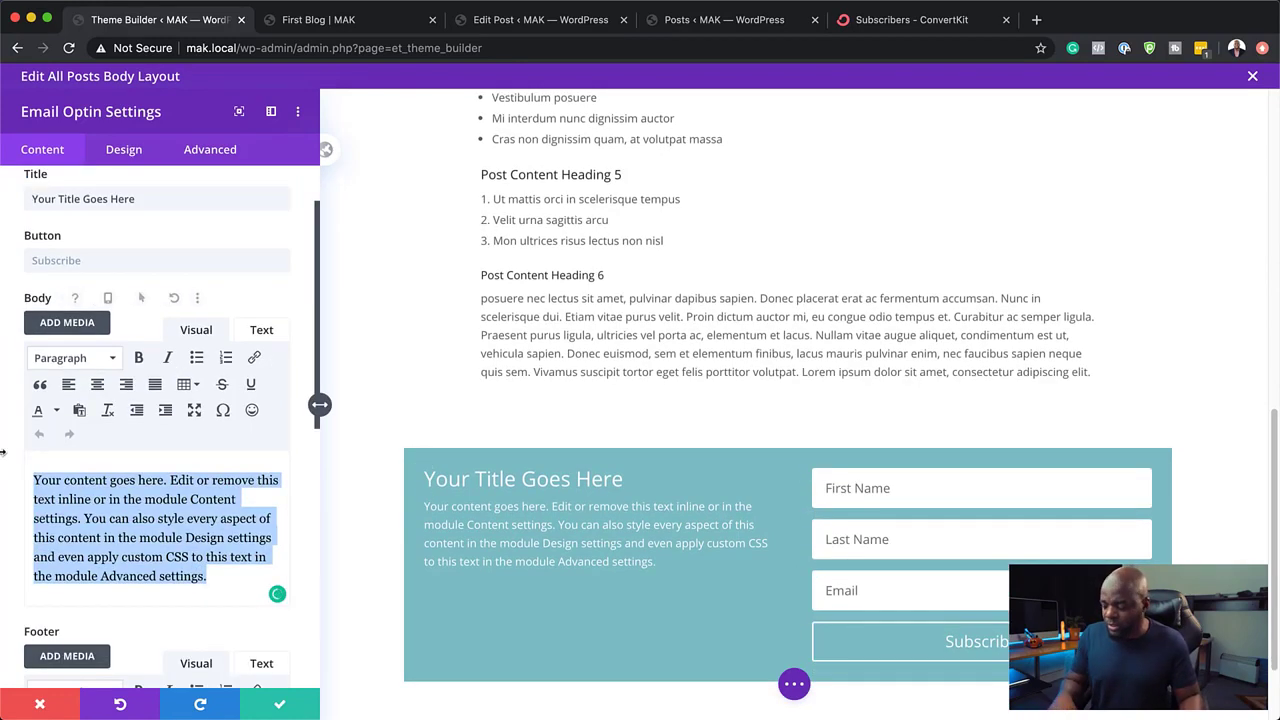
pyautogui.press('BackSpace')
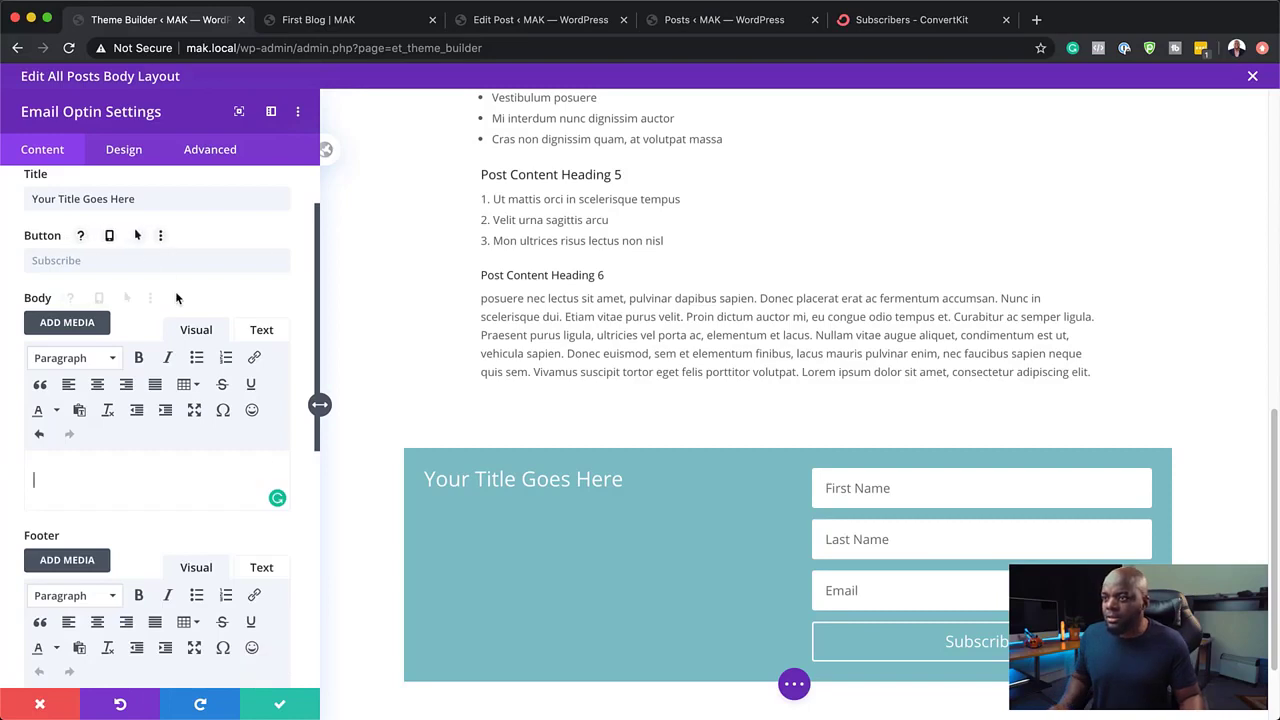
# Set the Email Optin title to "Subscribe to our blog!", correcting the spelling of "Subscribe".
pyautogui.scroll(1, 176, 297)
pyautogui.moveTo(148, 245); pyautogui.dragTo(3, 233)
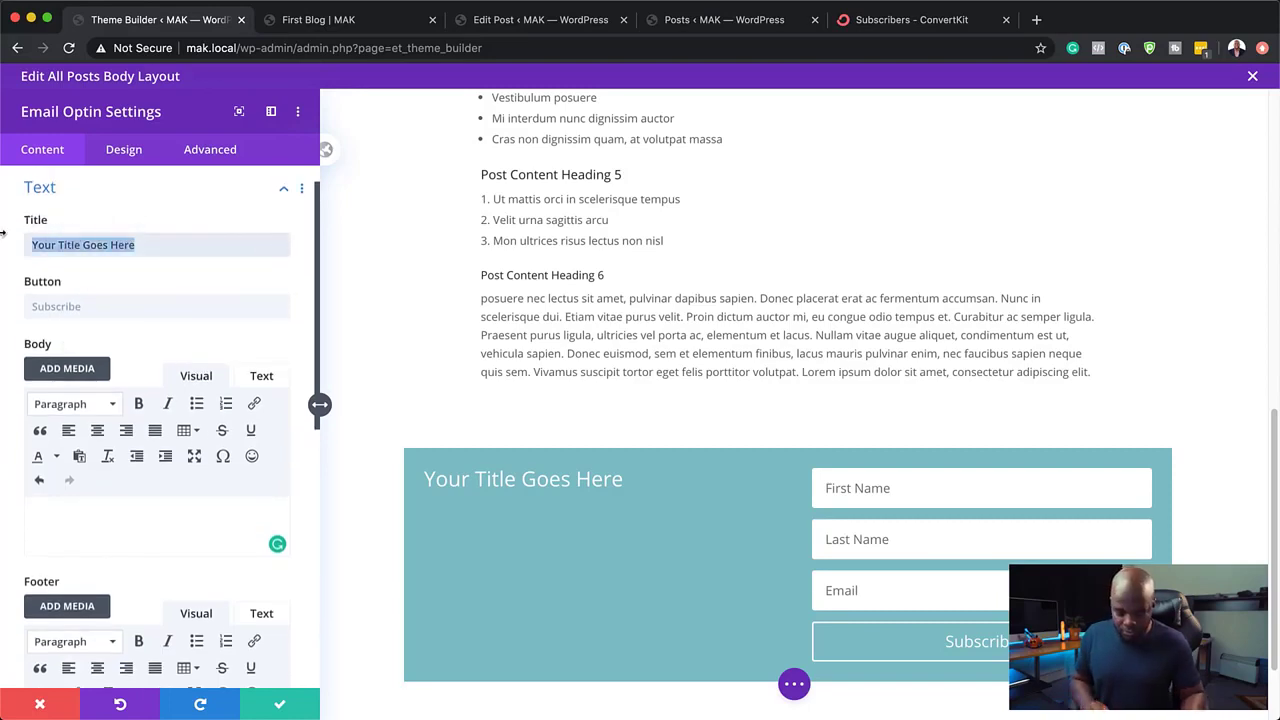
pyautogui.write('Subcri')
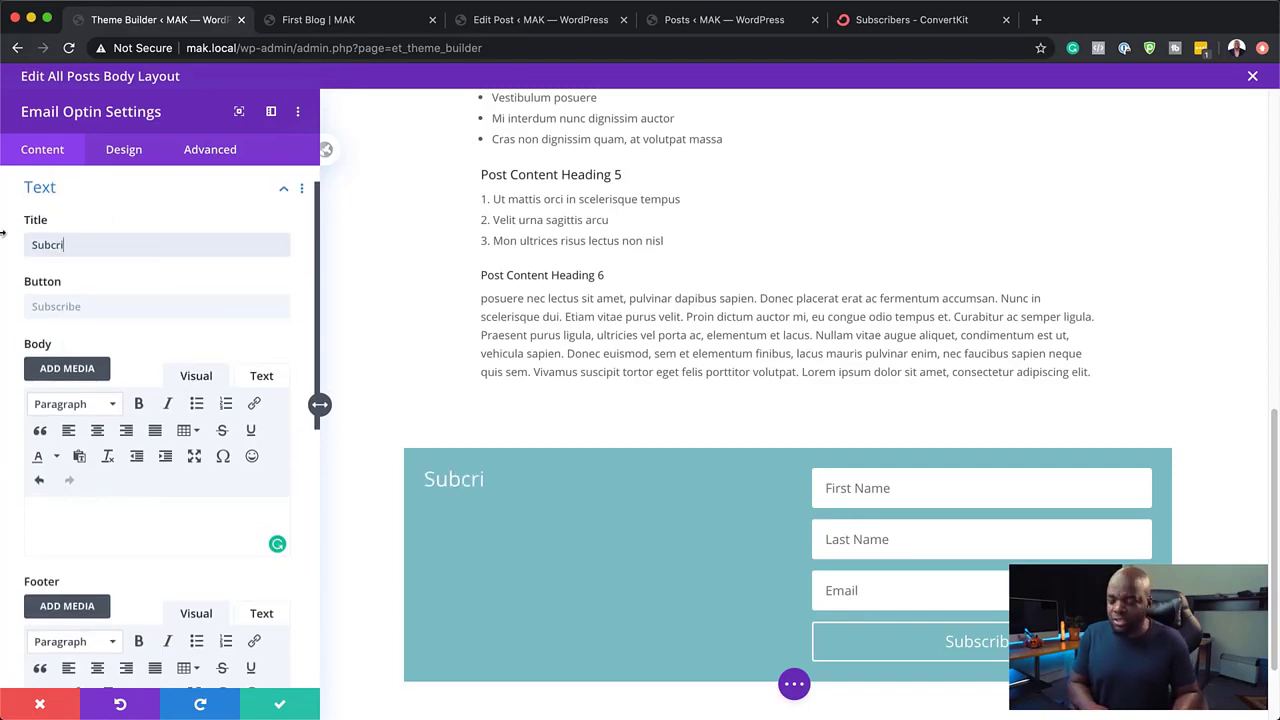
pyautogui.write('be')
pyautogui.rightClick(50, 242)
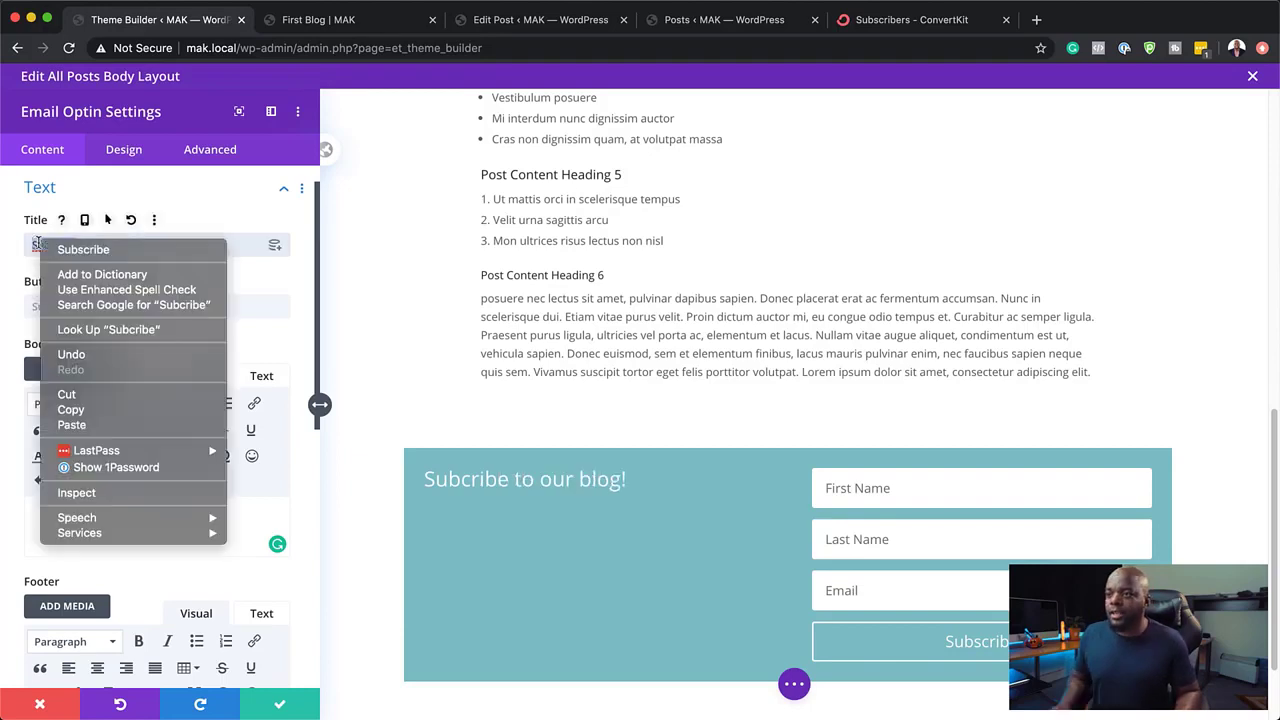
pyautogui.click(93, 253)
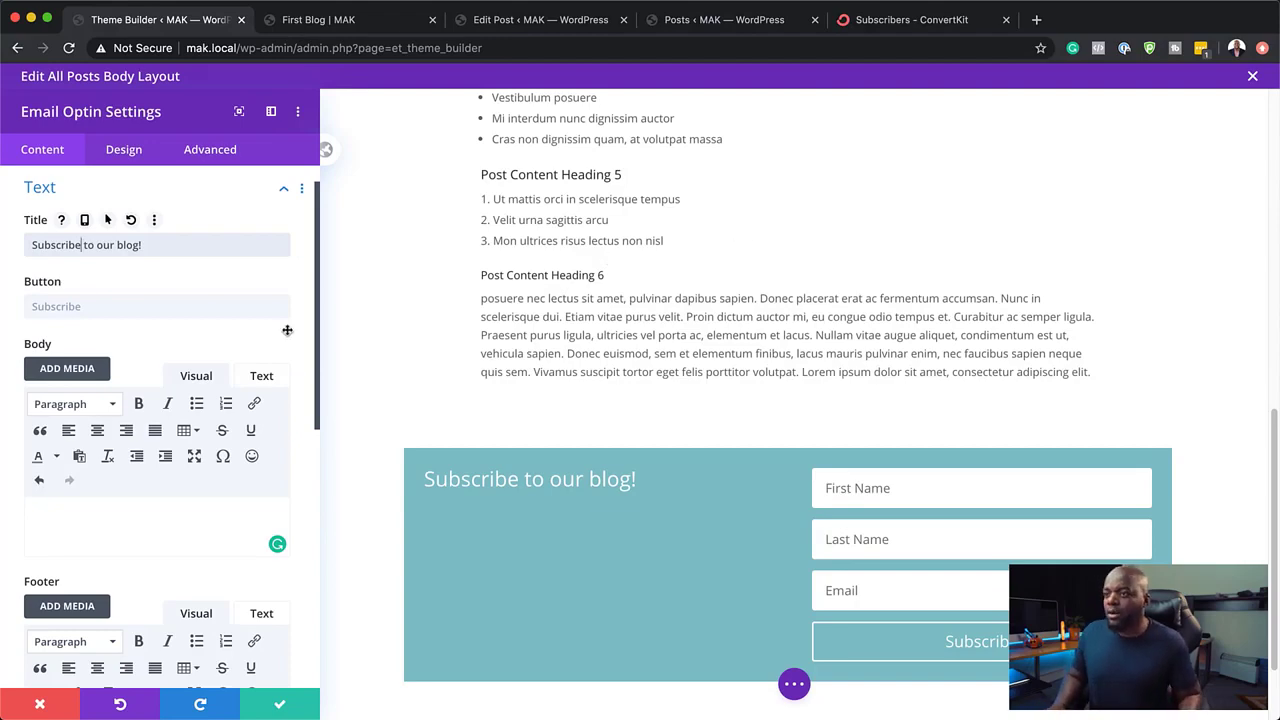
# Copy the first three sentences of the opening lorem ipsum paragraph from lorem2.com and paste them as the Email Optin body text.
pyautogui.click(148, 508)
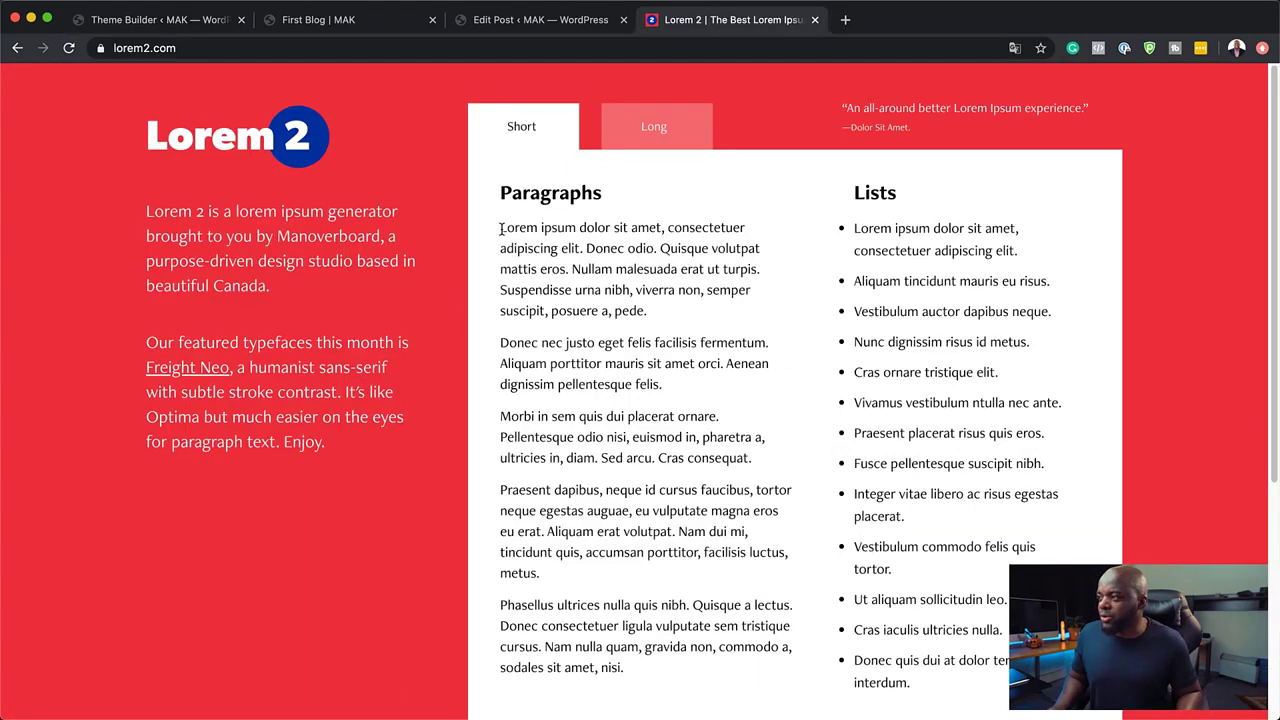
pyautogui.moveTo(501, 228); pyautogui.dragTo(570, 270)
pyautogui.press('super+c')
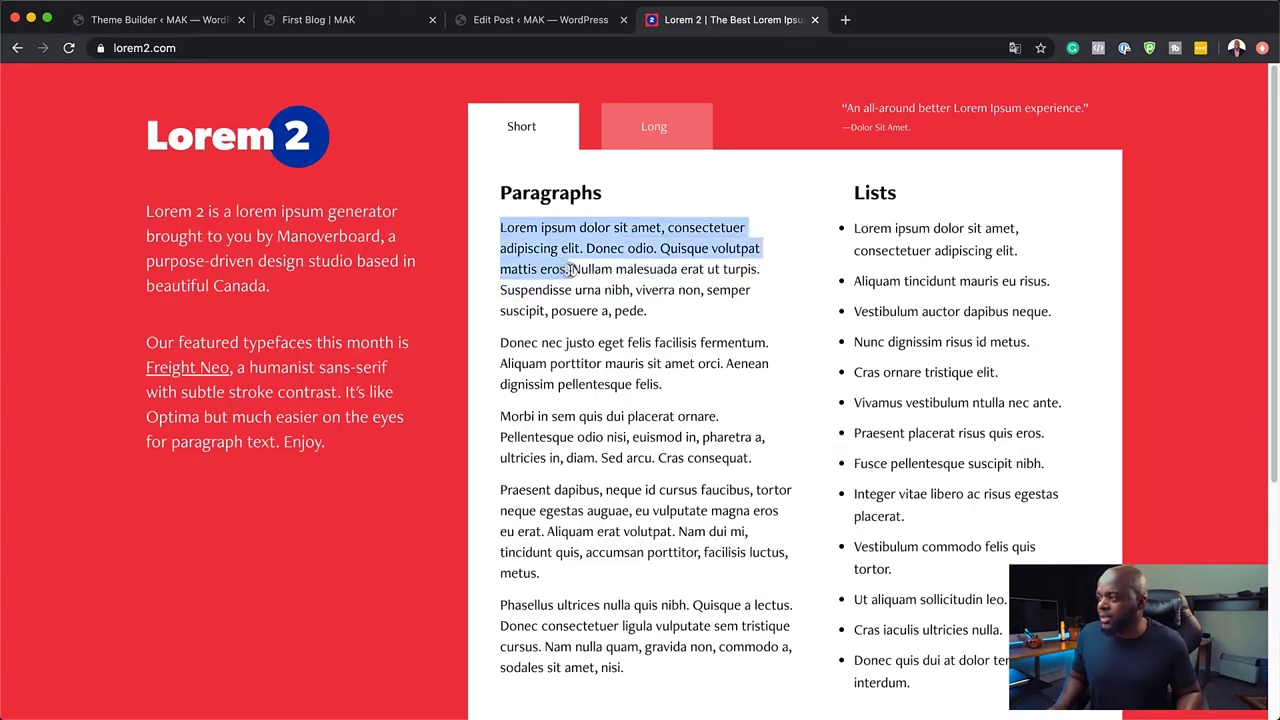
pyautogui.click(198, 19)
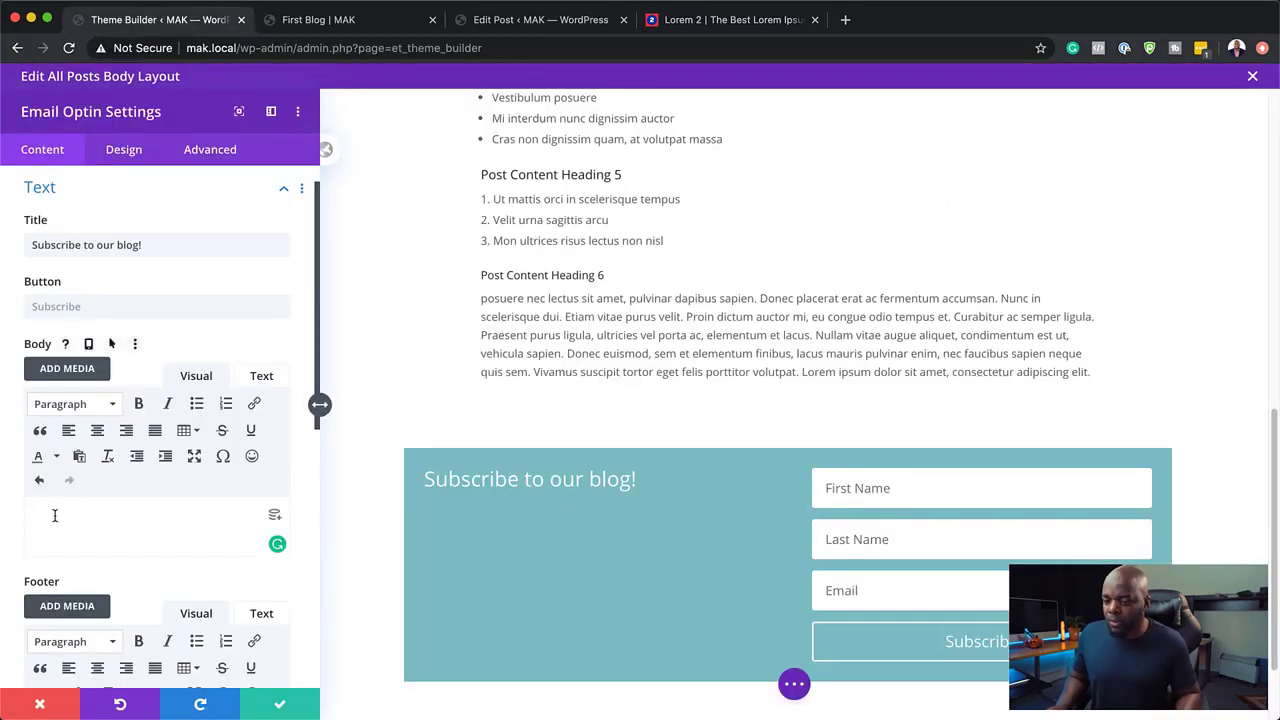
pyautogui.press('super+v')
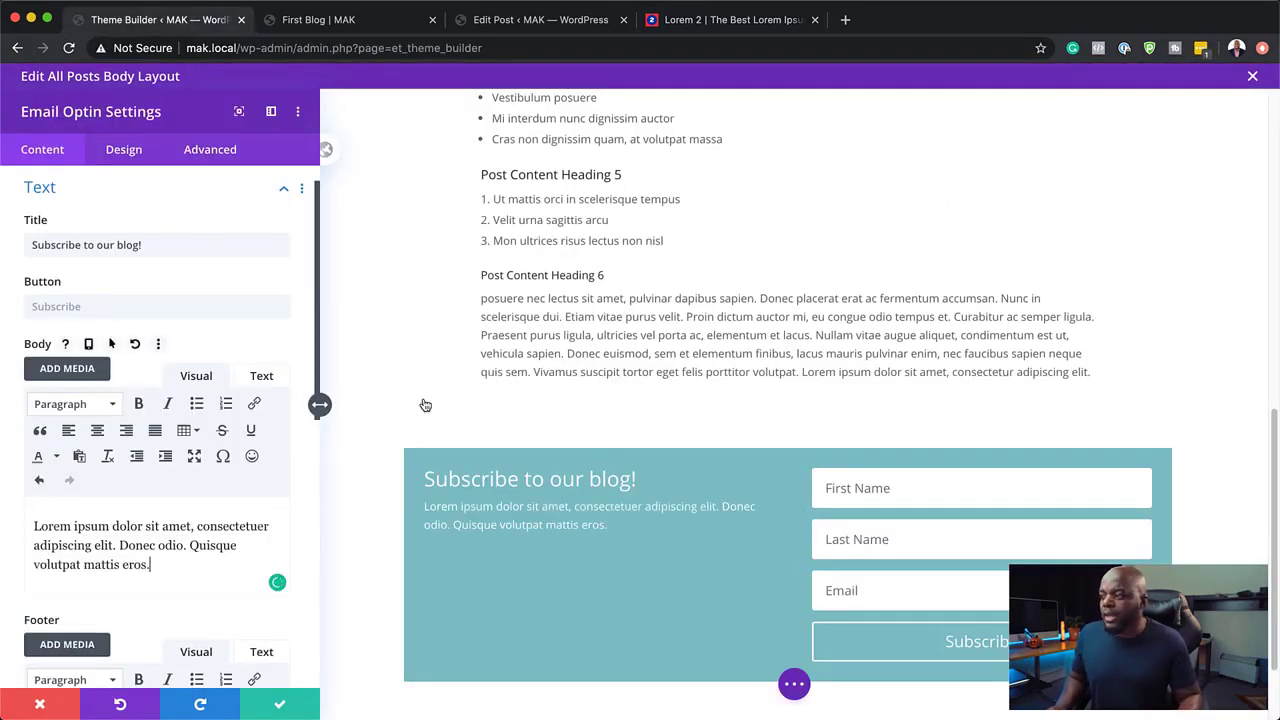
# Hide the last name and first name fields so the opt-in form asks only for the email.
pyautogui.scroll(-5, 88, 545)
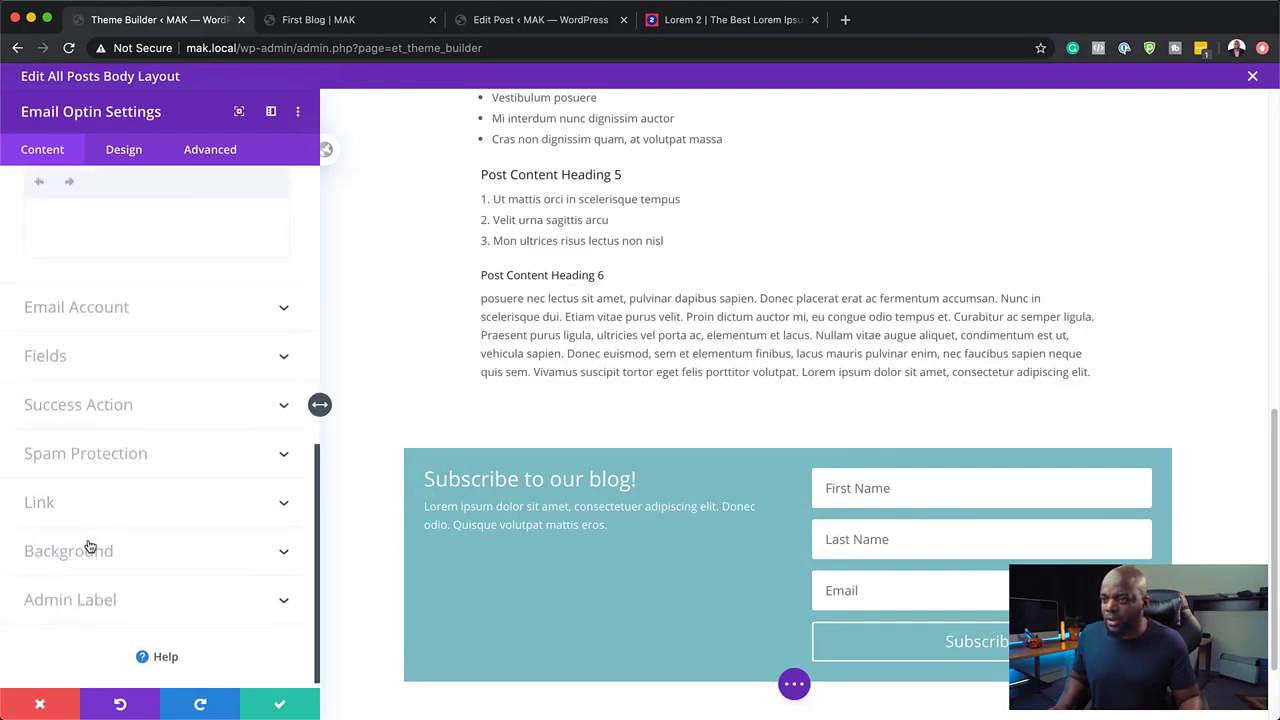
pyautogui.click(57, 365)
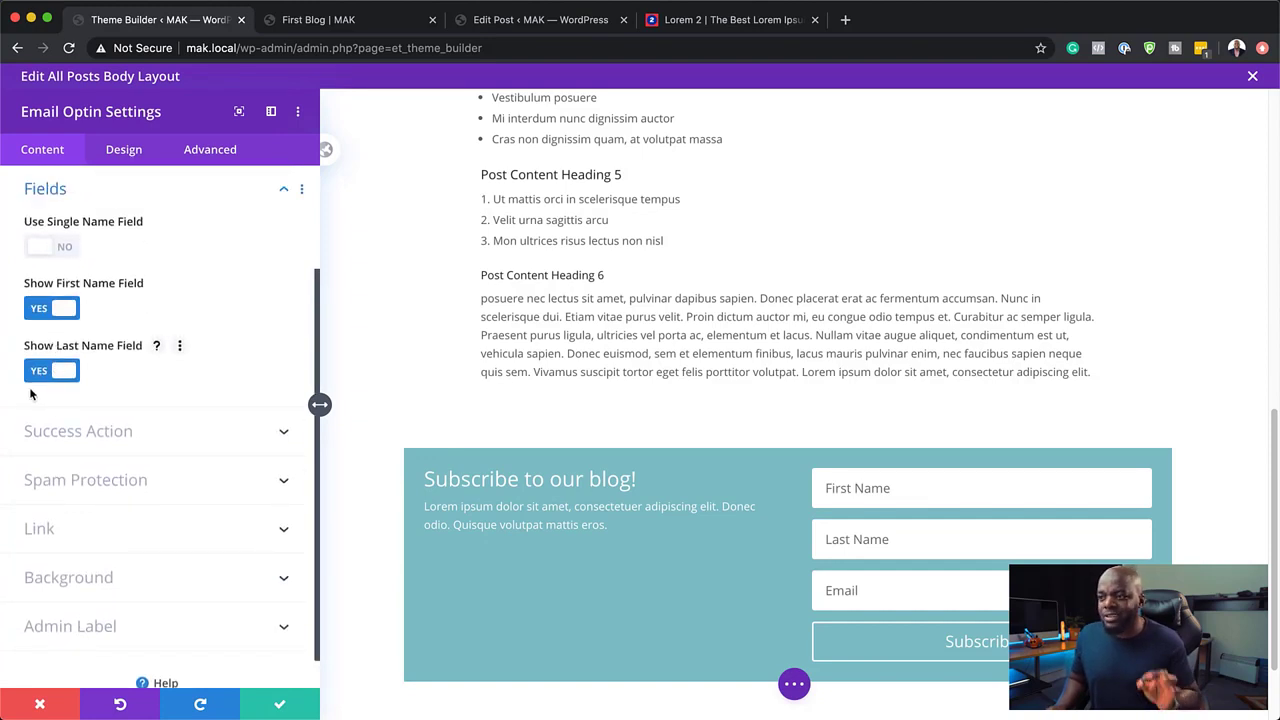
pyautogui.click(35, 370)
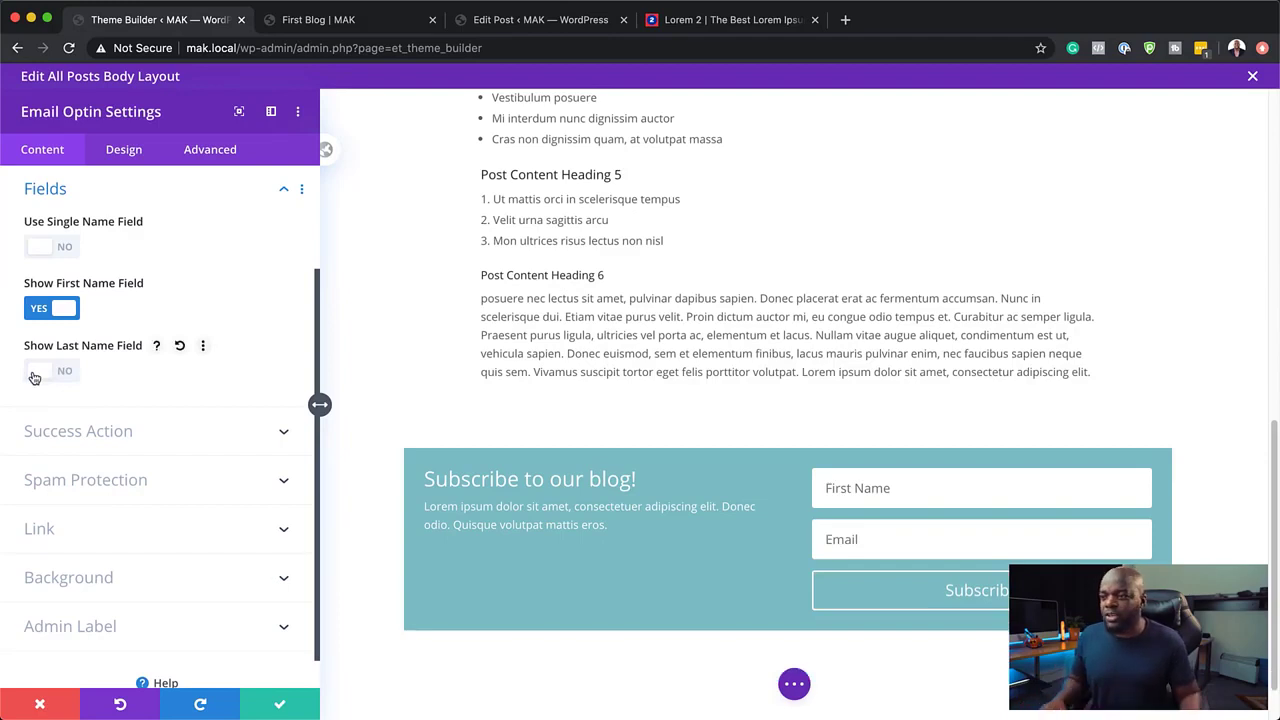
pyautogui.click(40, 313)
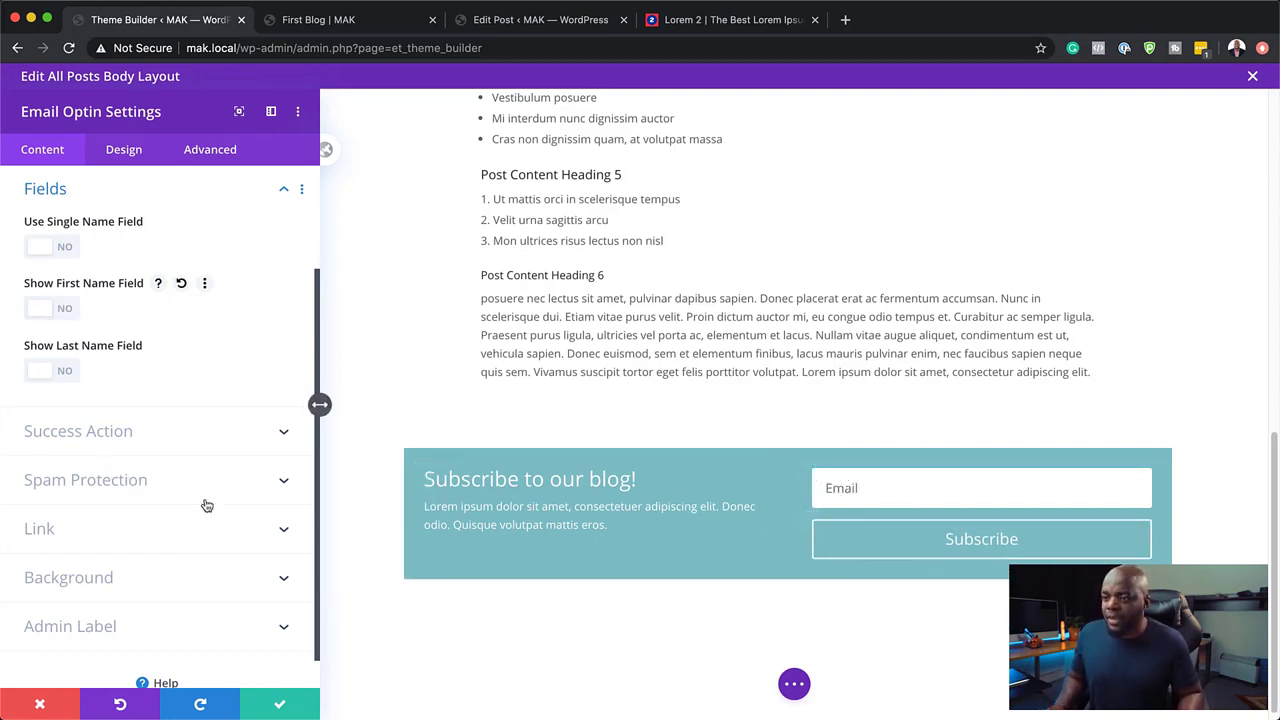
# Set the Email Optin background color to the saved orange-red #e76f51.
pyautogui.scroll(-1, 206, 505)
pyautogui.click(105, 545)
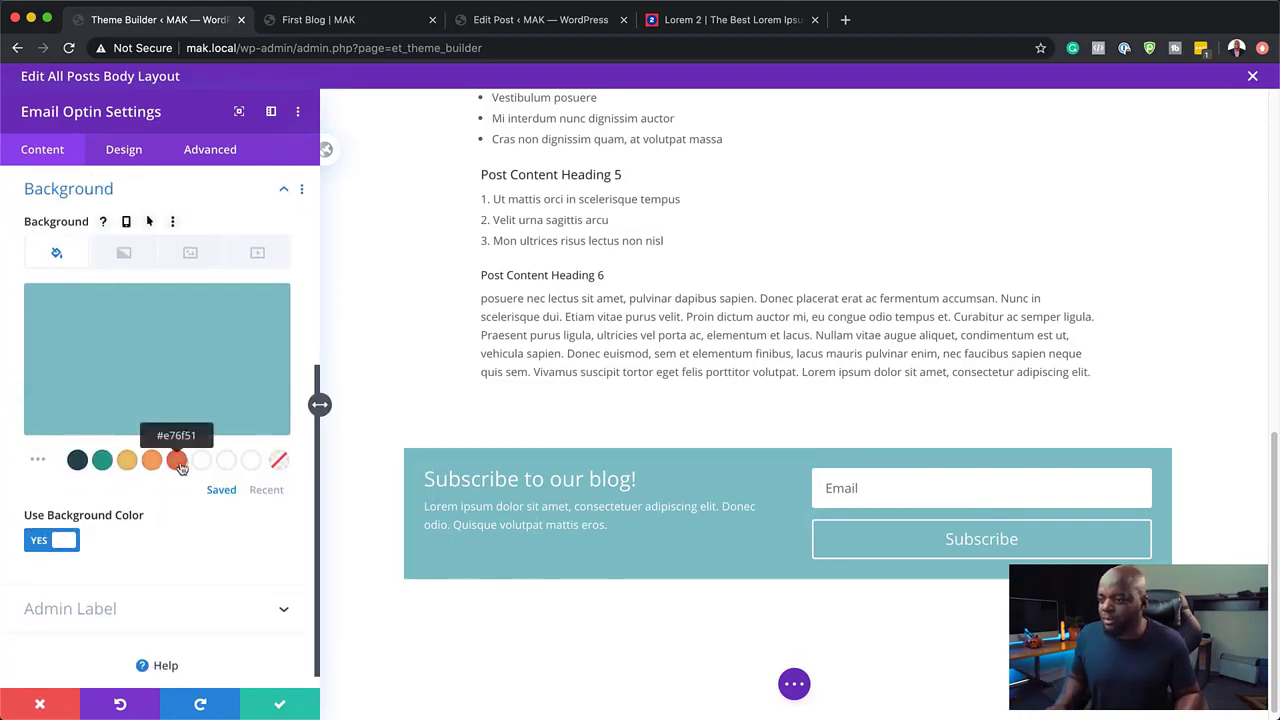
pyautogui.click(178, 463)
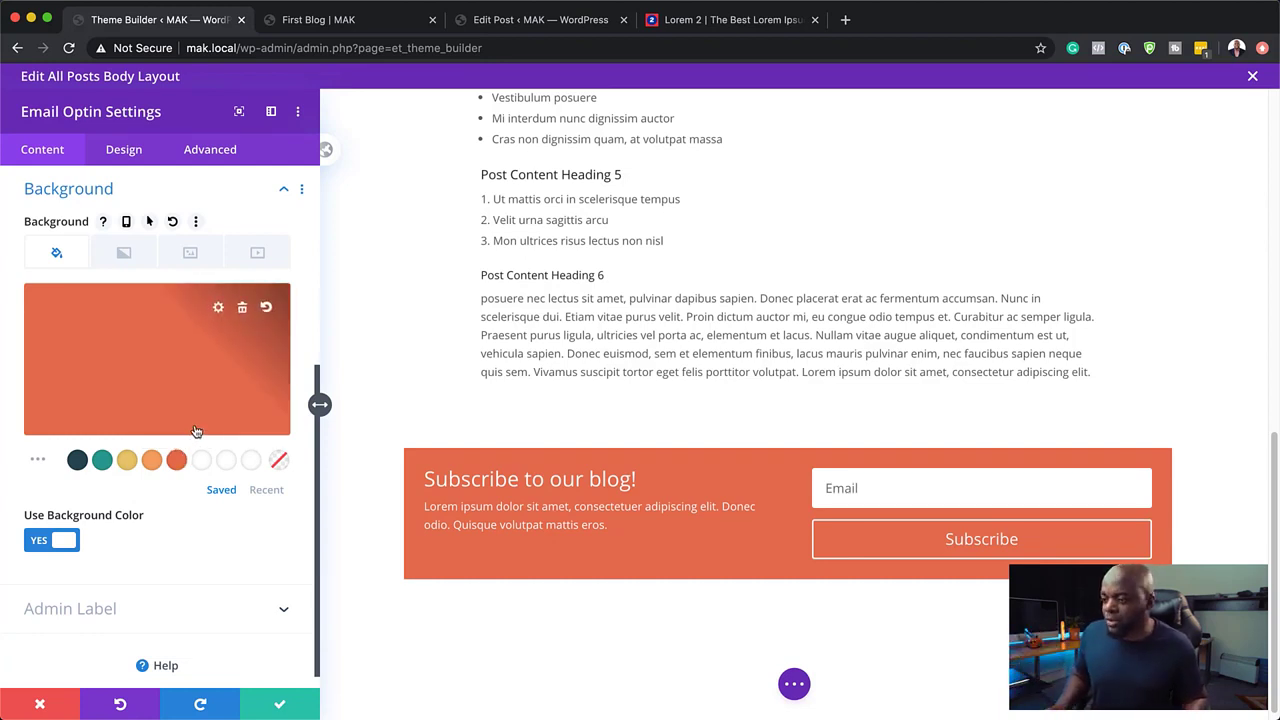
# Set the opt-in layout to Body On Top, Form On Bottom and center its text.
pyautogui.scroll(5, 187, 478)
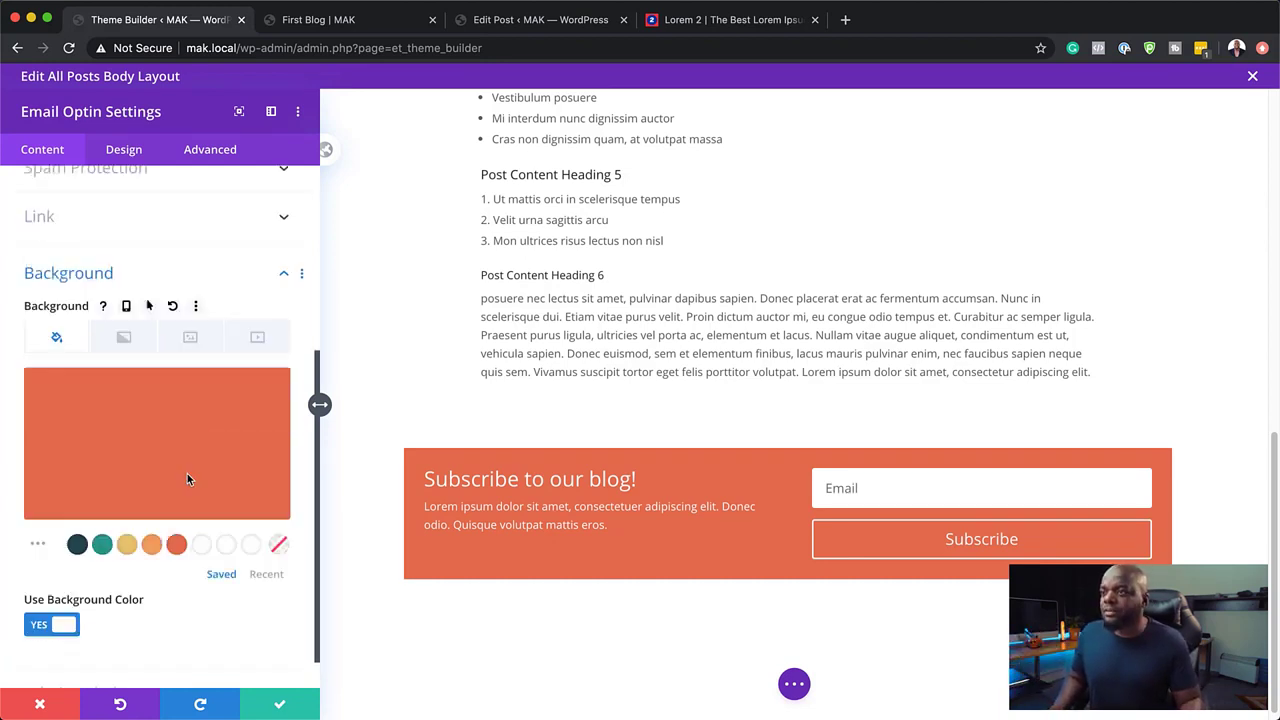
pyautogui.click(126, 152)
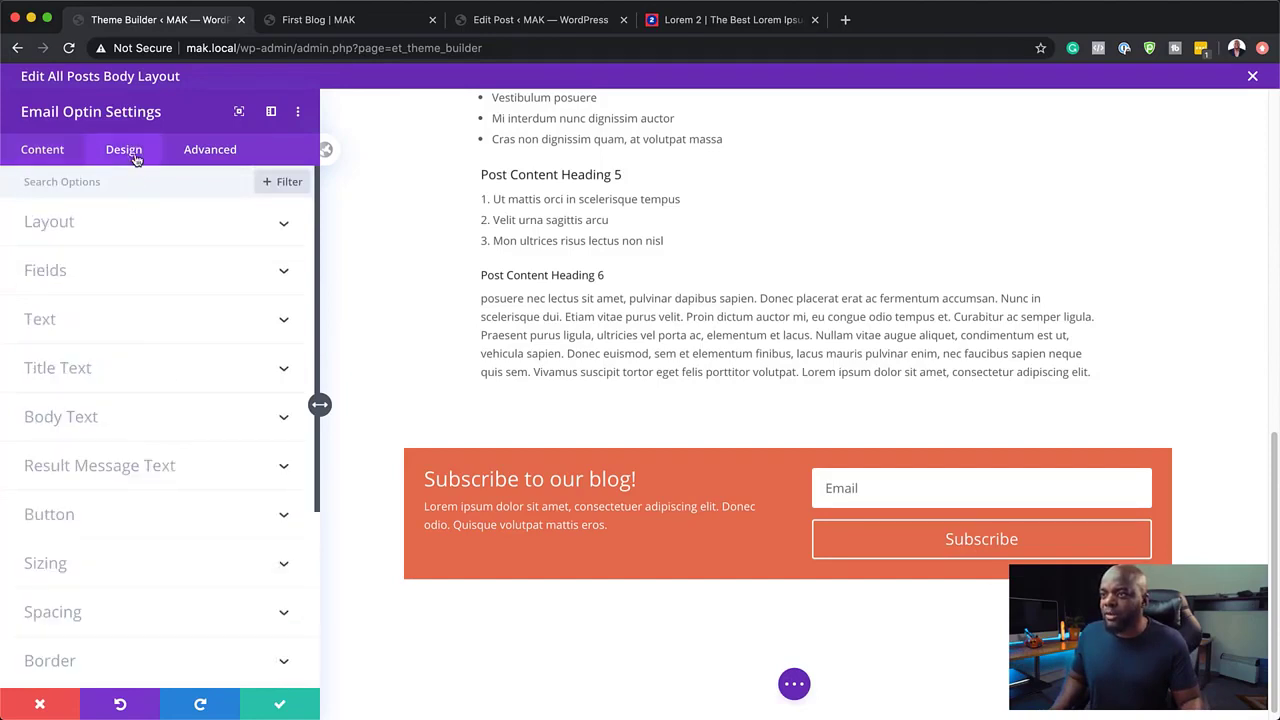
pyautogui.click(70, 227)
pyautogui.click(120, 278)
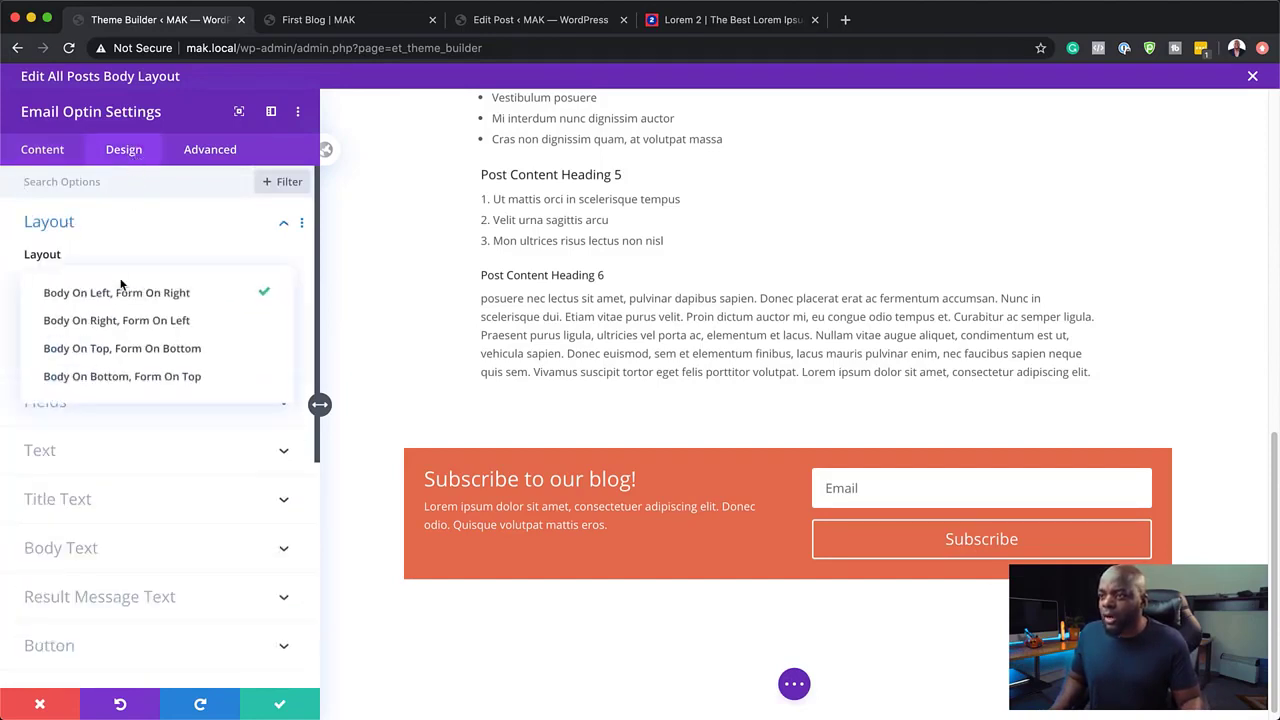
pyautogui.click(210, 348)
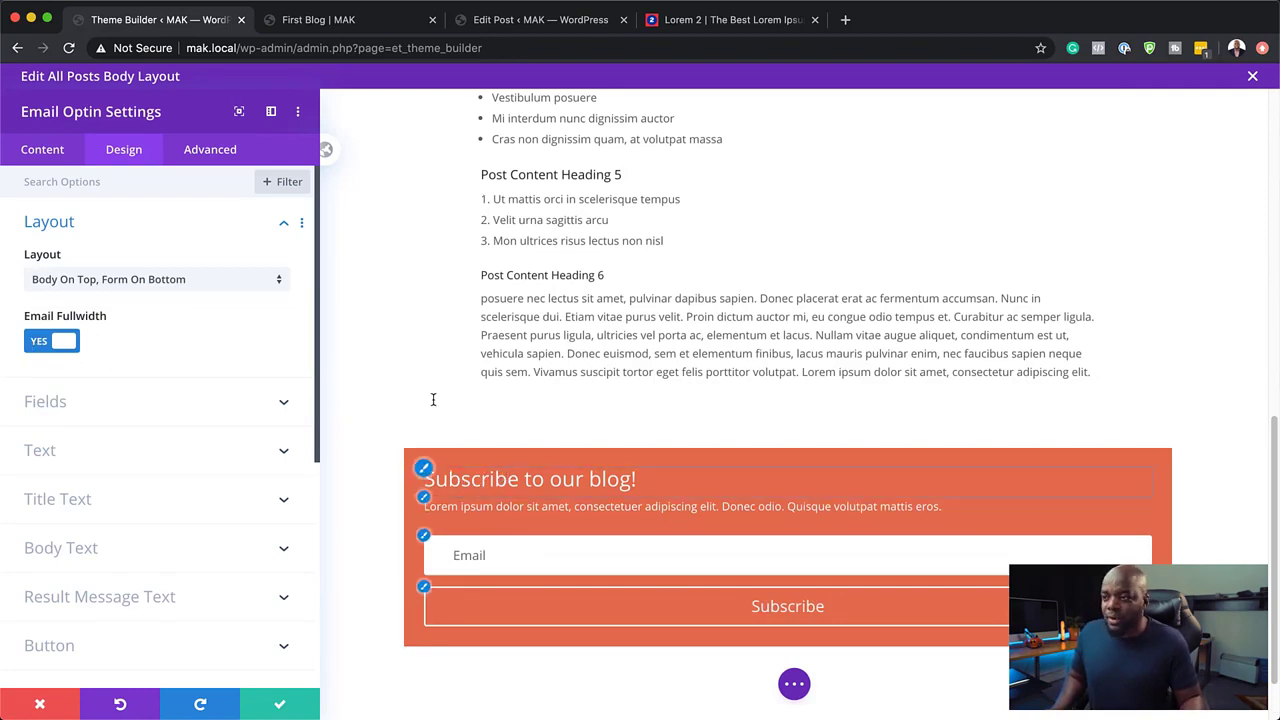
pyautogui.click(284, 225)
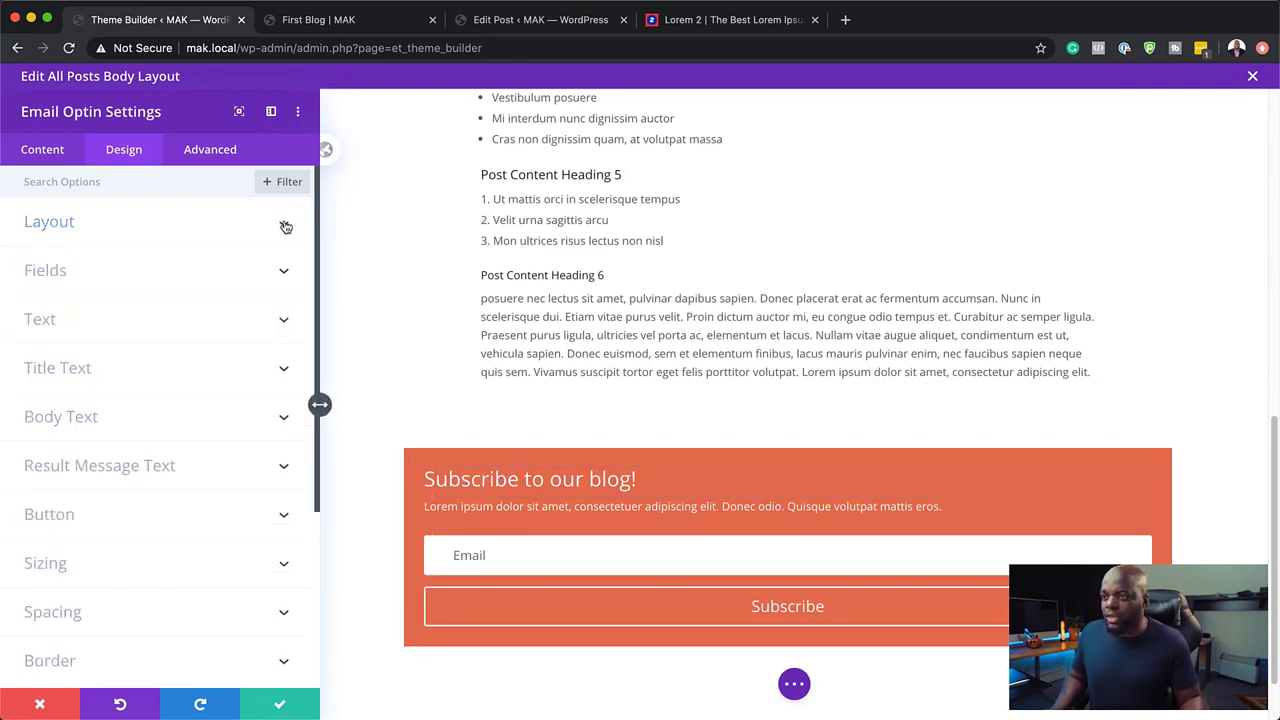
pyautogui.click(49, 321)
pyautogui.click(125, 250)
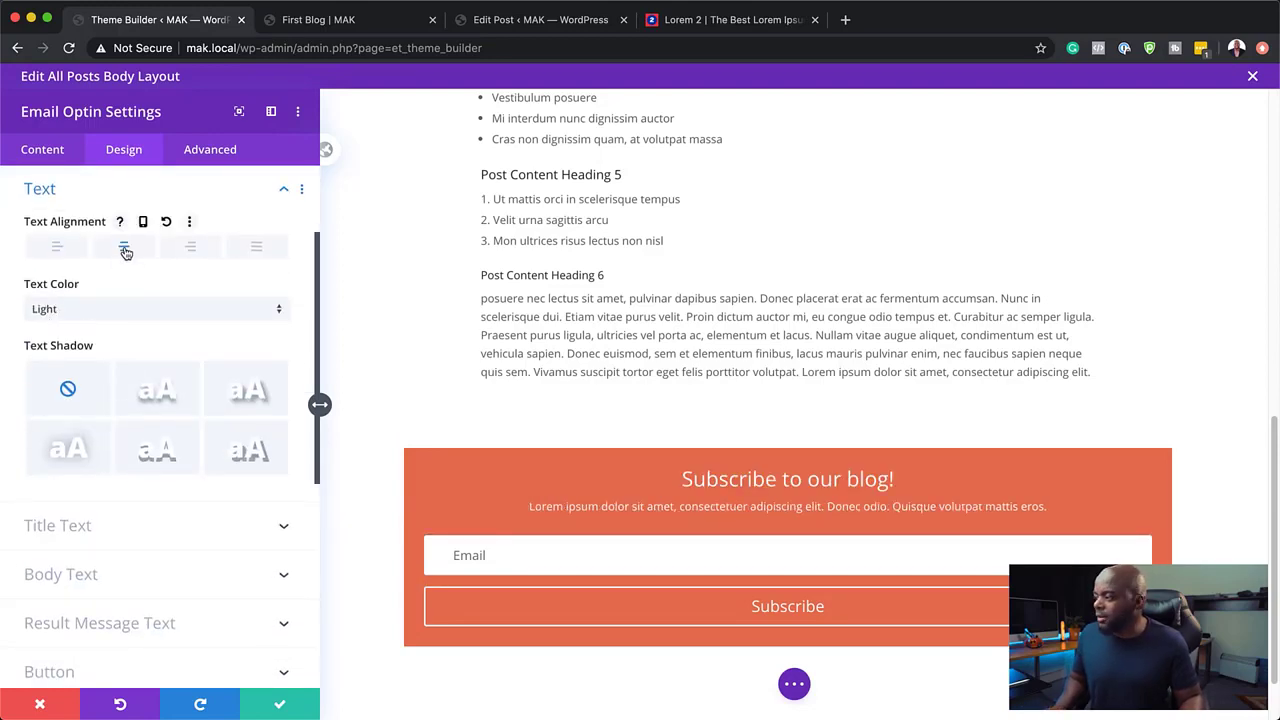
# Give the Email Optin module 48px padding on all four sides and round all its corners by 6px.
pyautogui.scroll(-4, 160, 438)
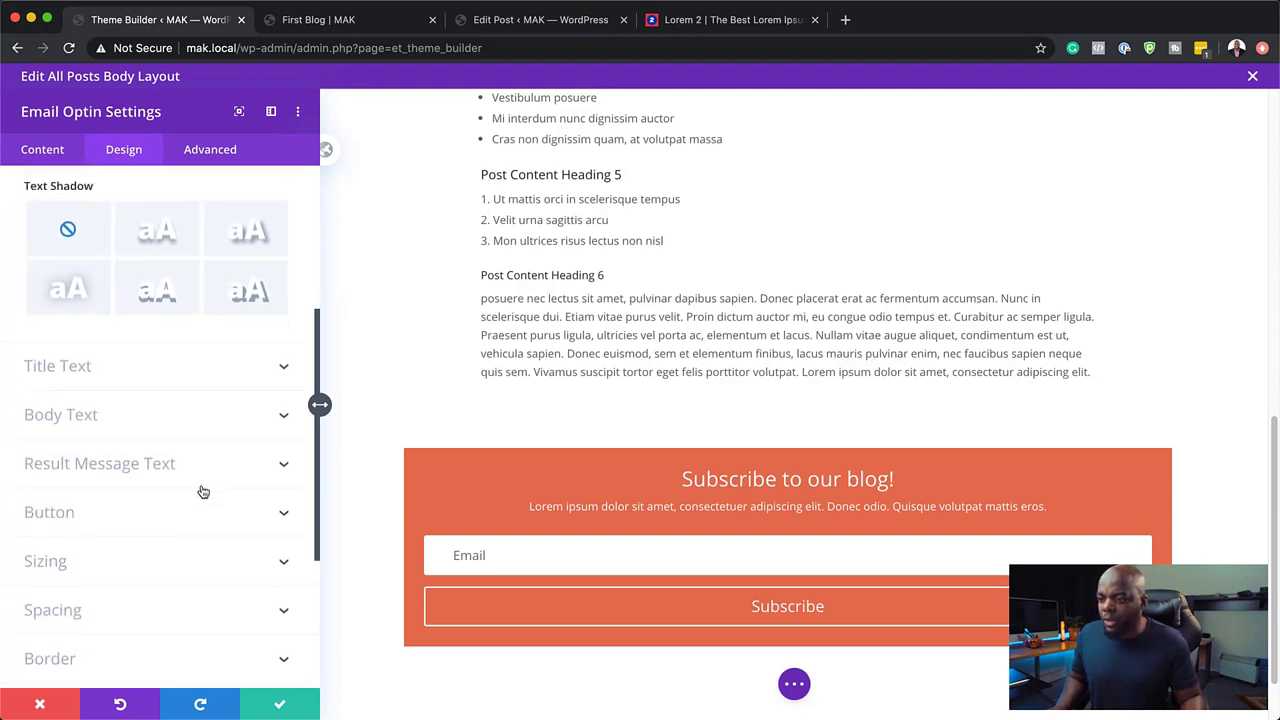
pyautogui.click(50, 590)
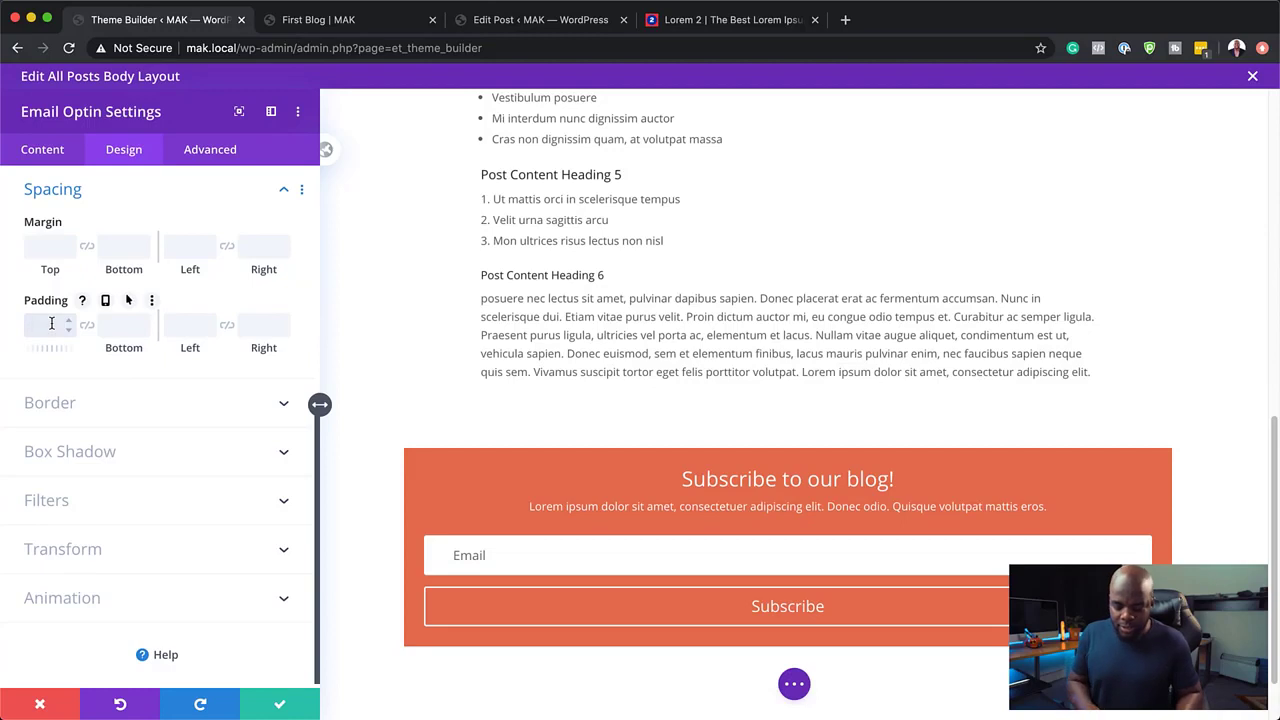
pyautogui.write('30px')
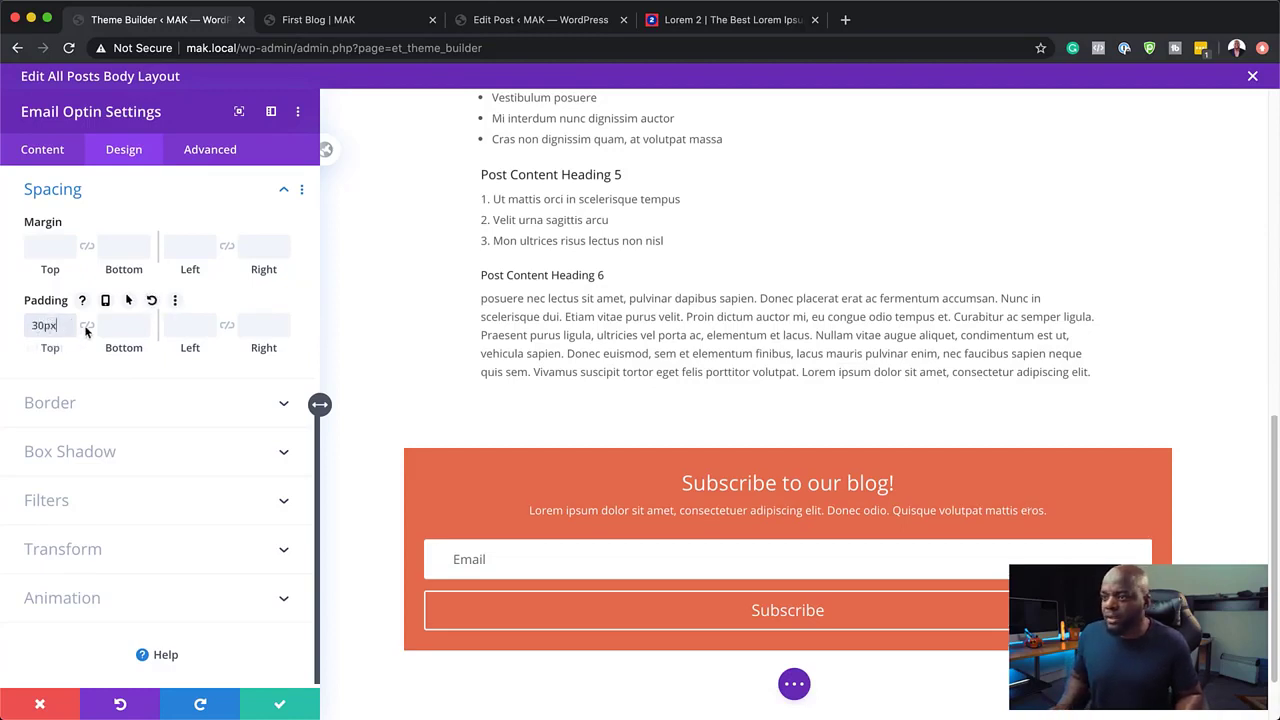
pyautogui.click(87, 328)
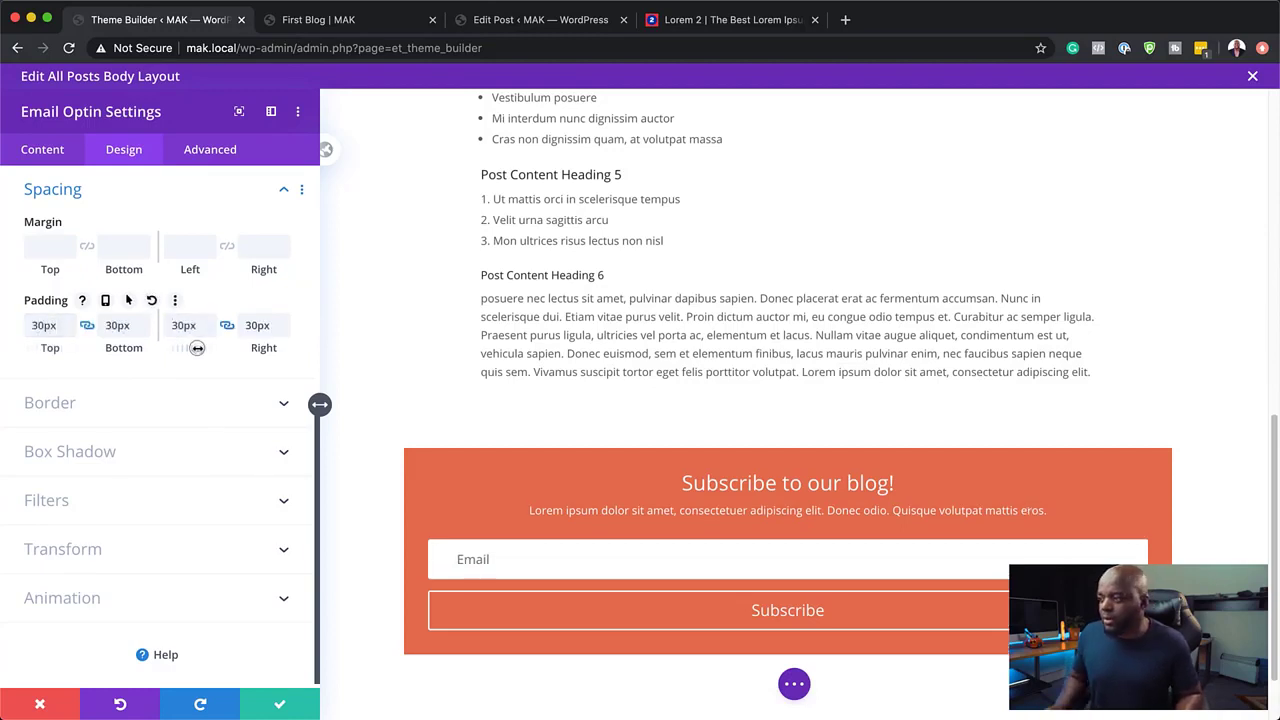
pyautogui.moveTo(197, 347)
pyautogui.mouseDown()
pyautogui.moveTo(222, 352)
pyautogui.moveTo(200, 345)
pyautogui.mouseUp()
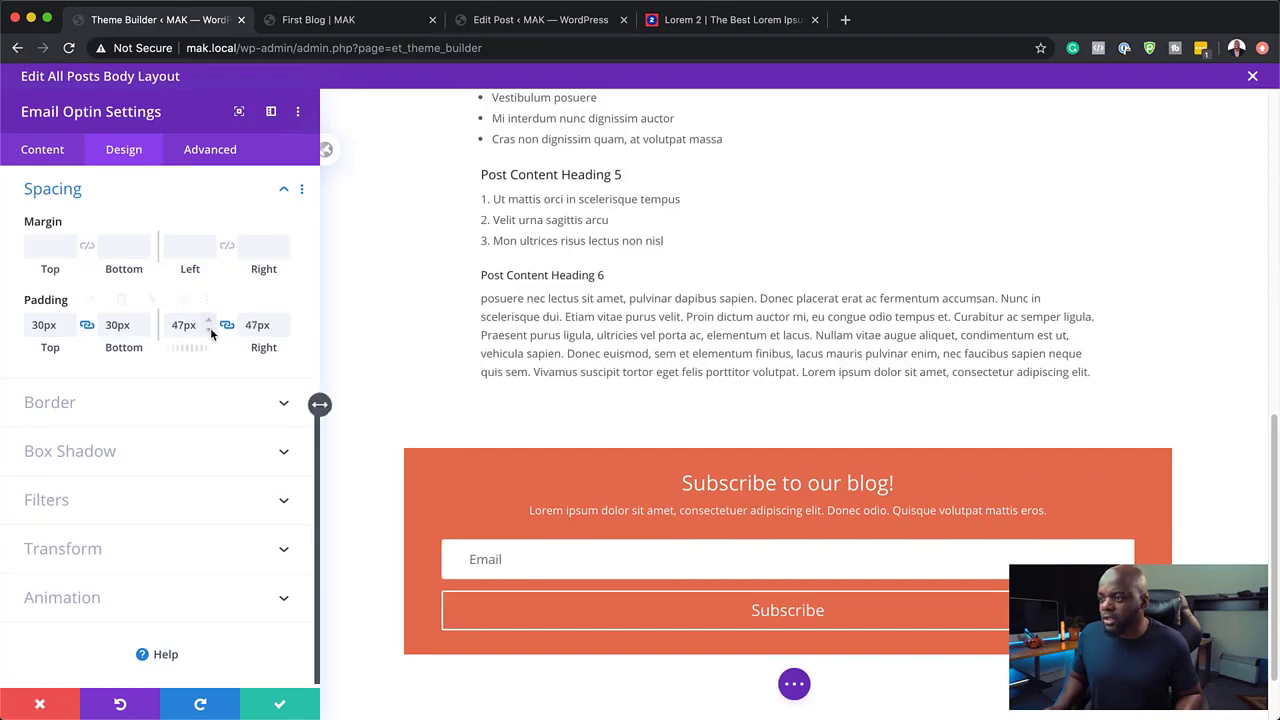
pyautogui.click(209, 321)
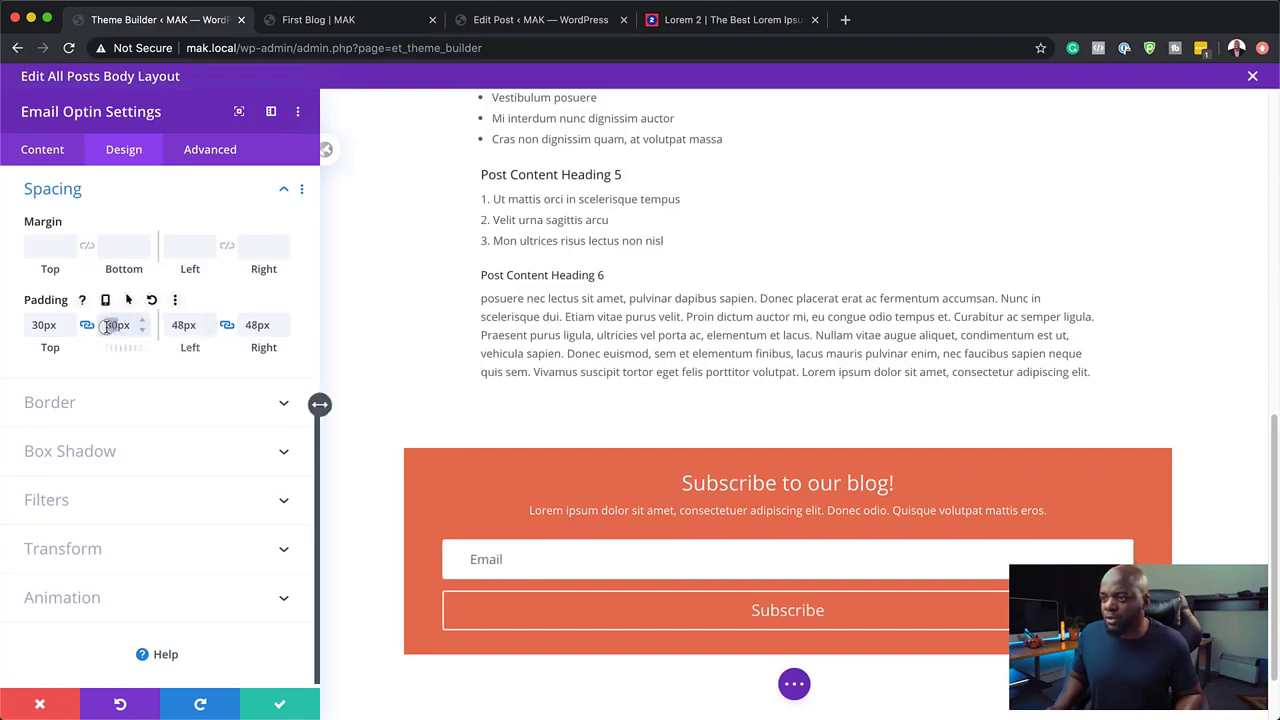
pyautogui.write('48')
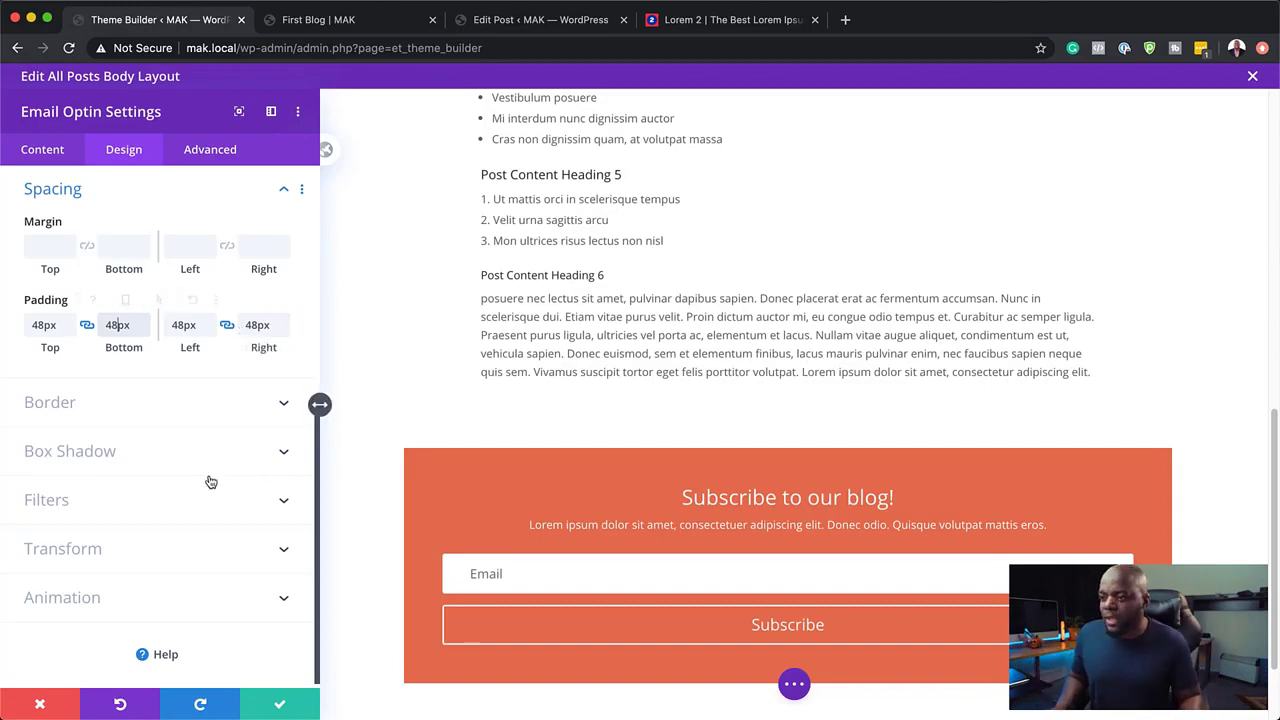
pyautogui.click(79, 405)
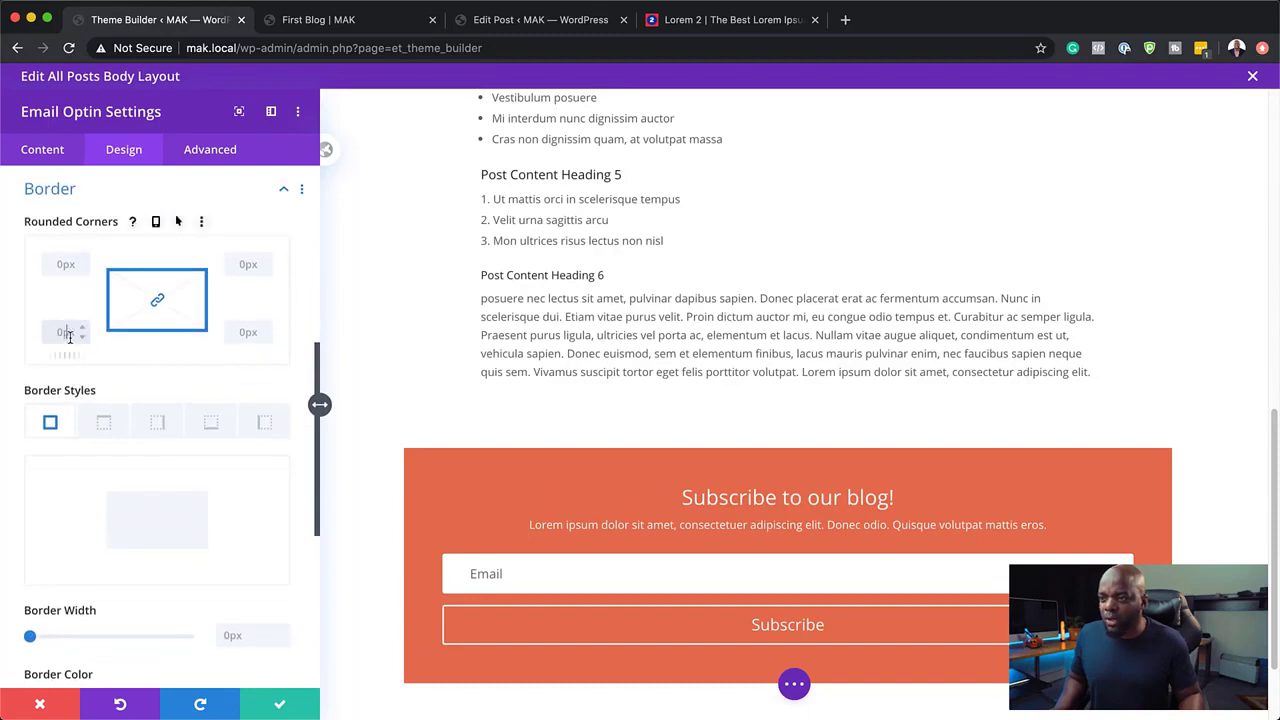
pyautogui.write('6px')
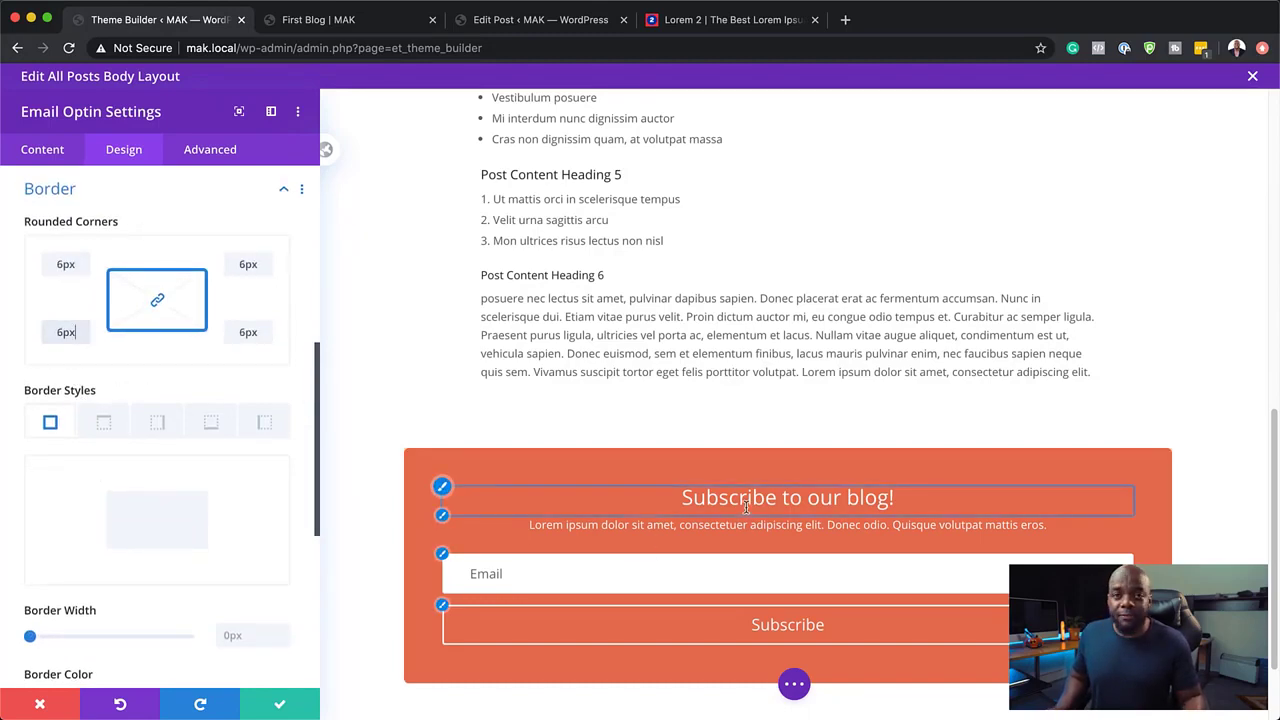
# Style the opt-in title text in Montserrat Bold, white #ffffff, at a size of 33px.
pyautogui.click(442, 488)
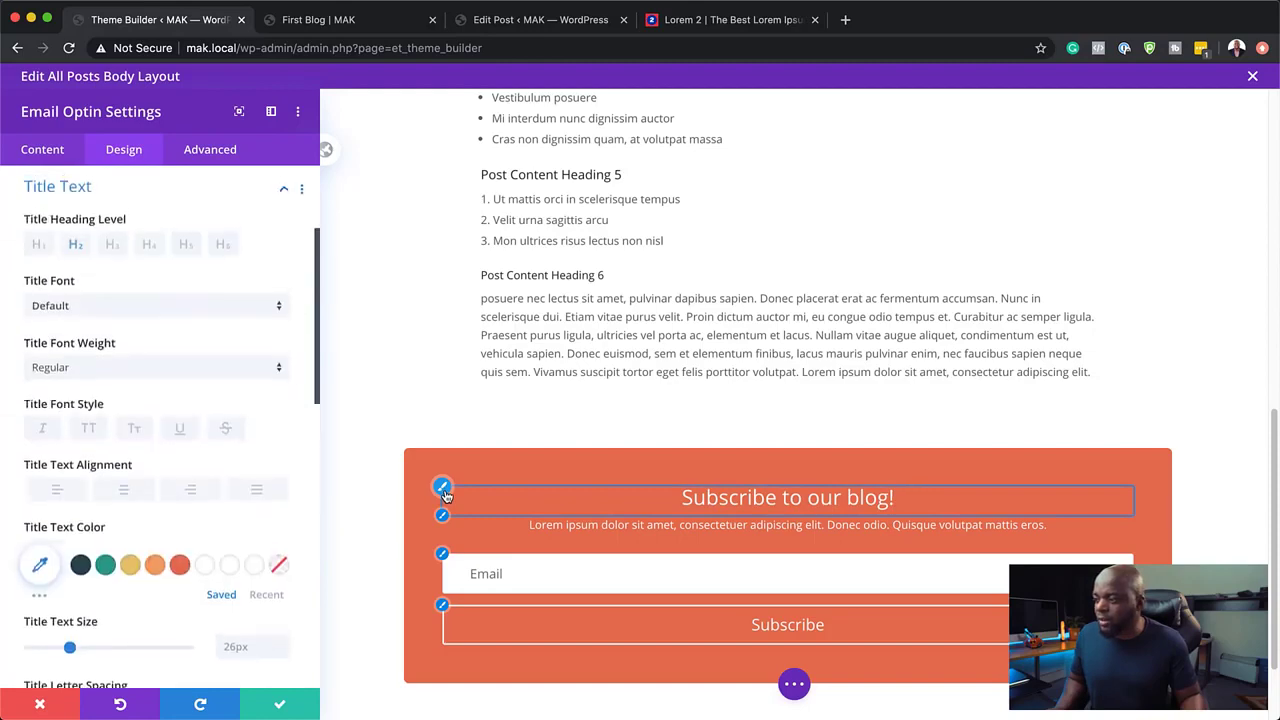
pyautogui.click(103, 310)
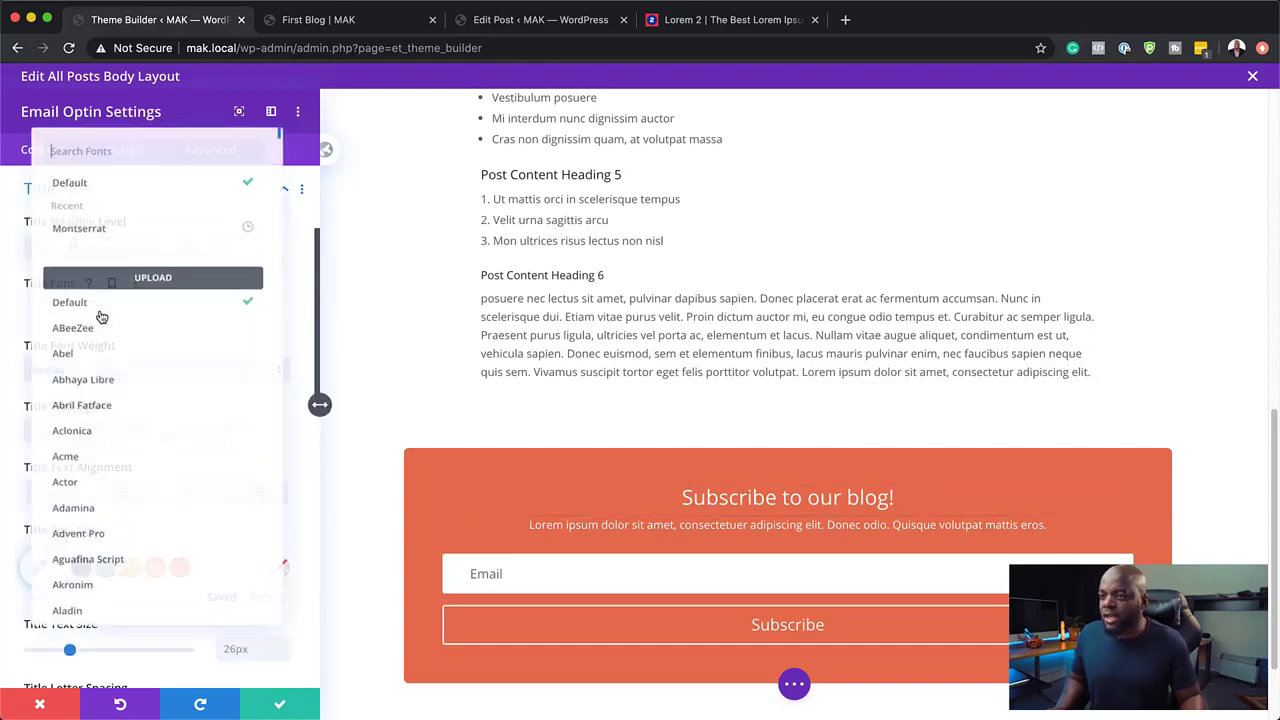
pyautogui.click(127, 222)
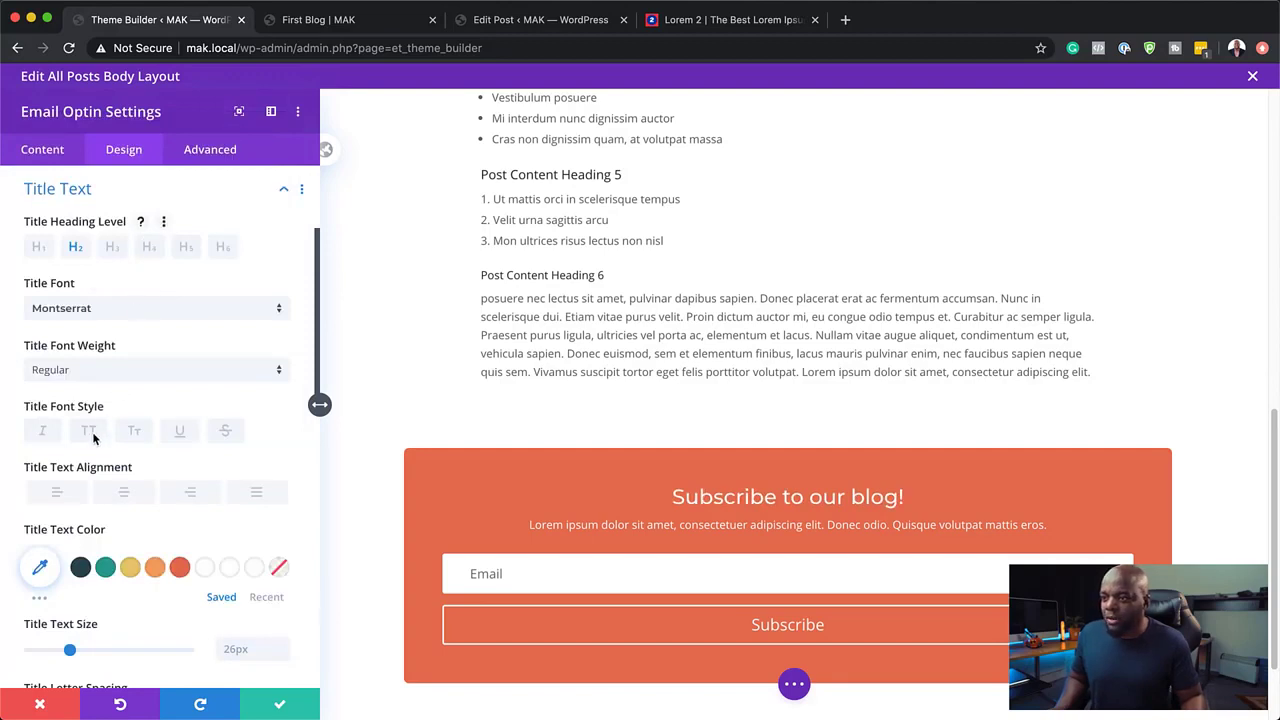
pyautogui.click(82, 568)
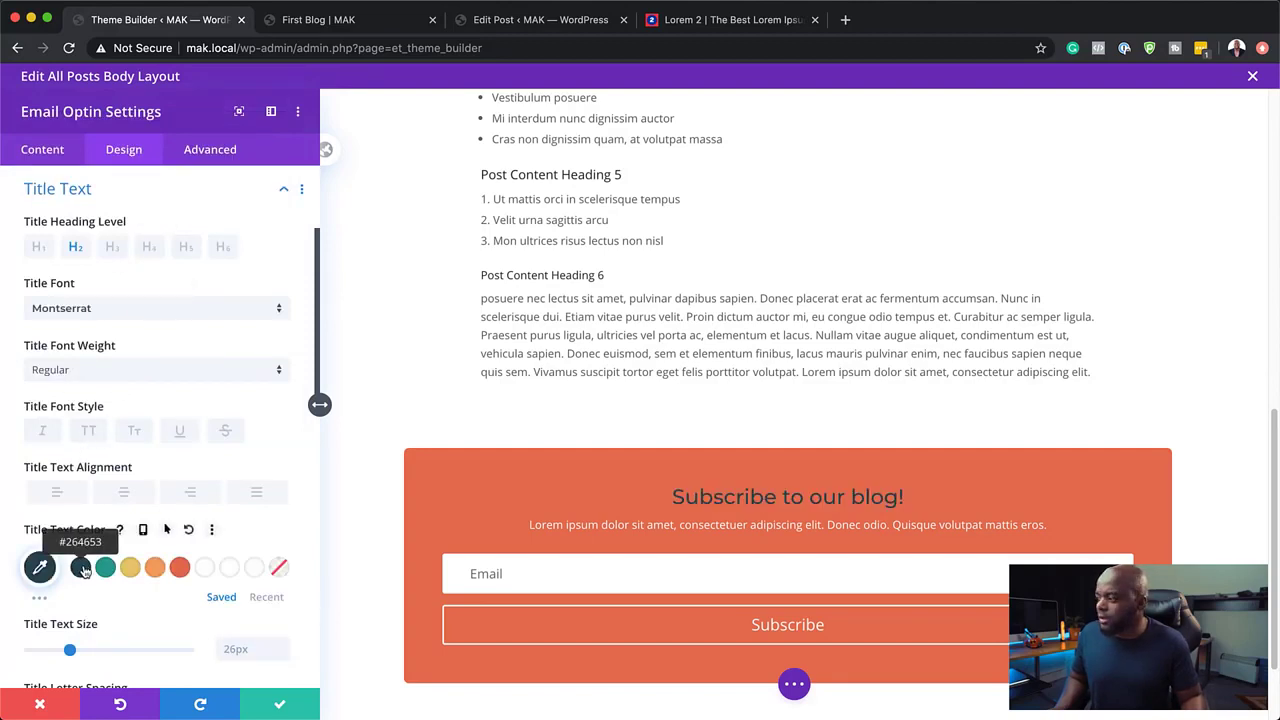
pyautogui.click(204, 567)
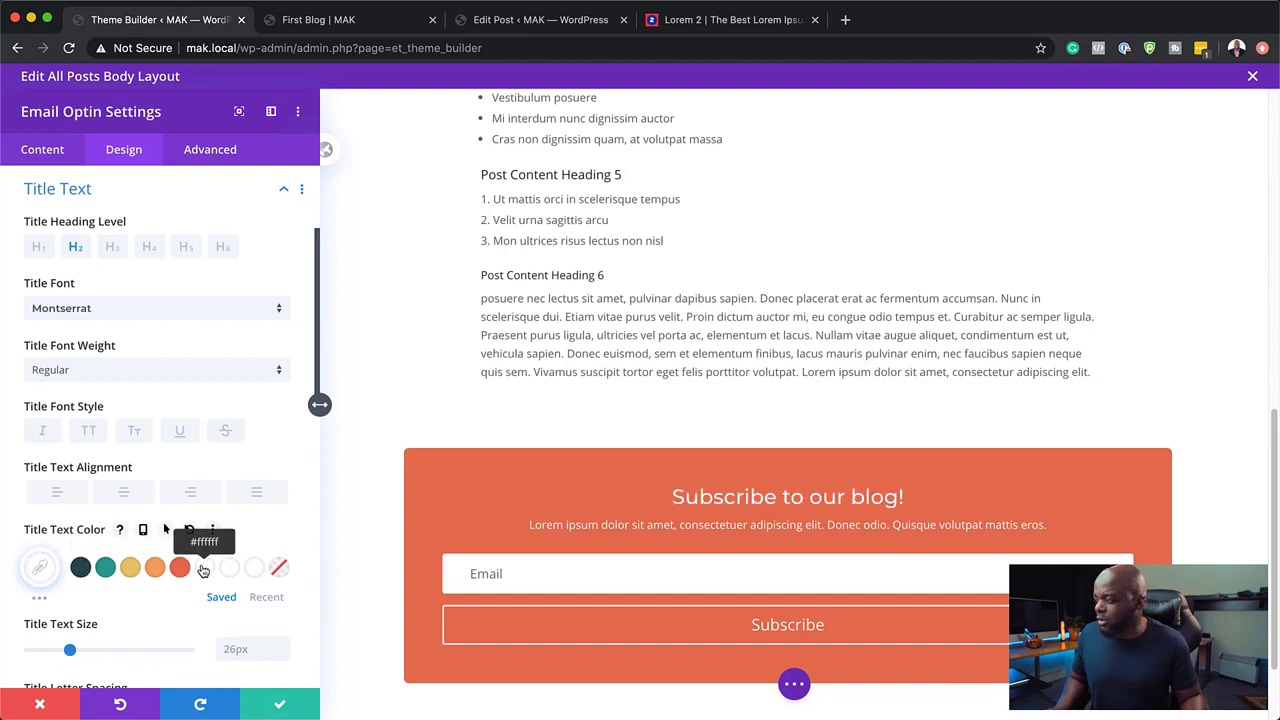
pyautogui.click(91, 380)
pyautogui.click(100, 548)
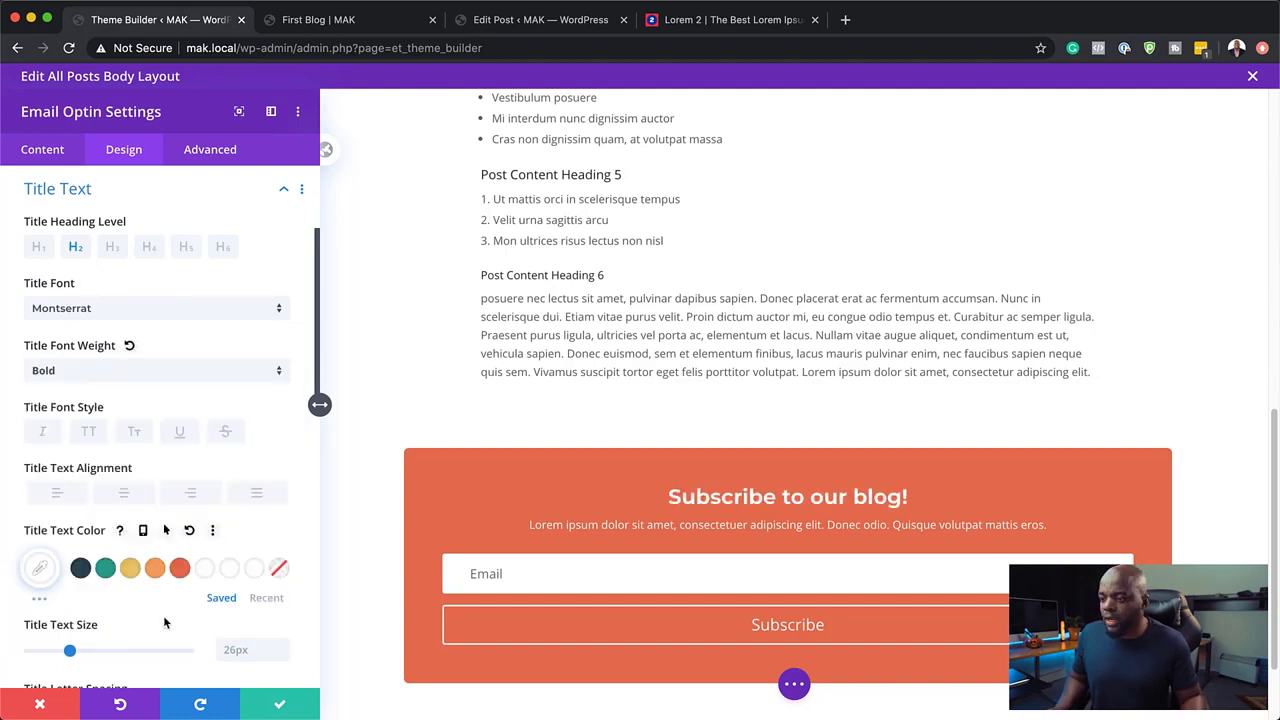
pyautogui.moveTo(69, 650); pyautogui.dragTo(80, 652)
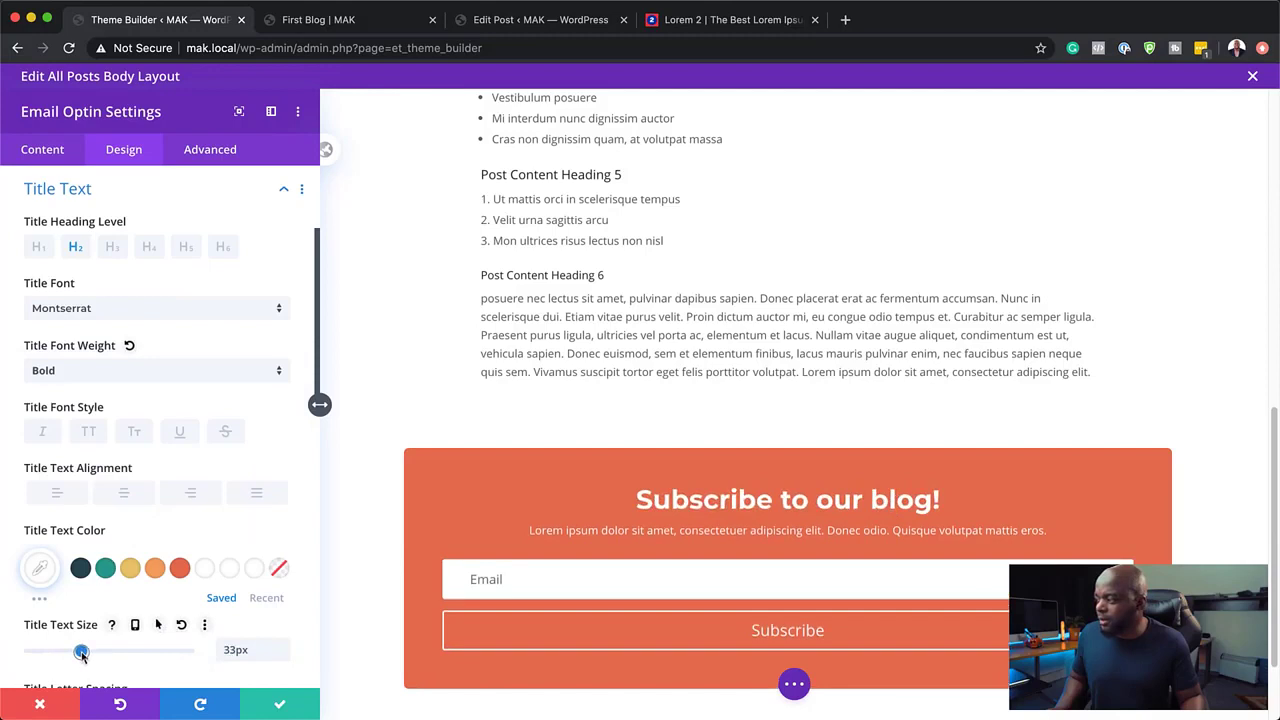
# Set the font of the opt-in body text to Montserrat.
pyautogui.moveTo(549, 523)
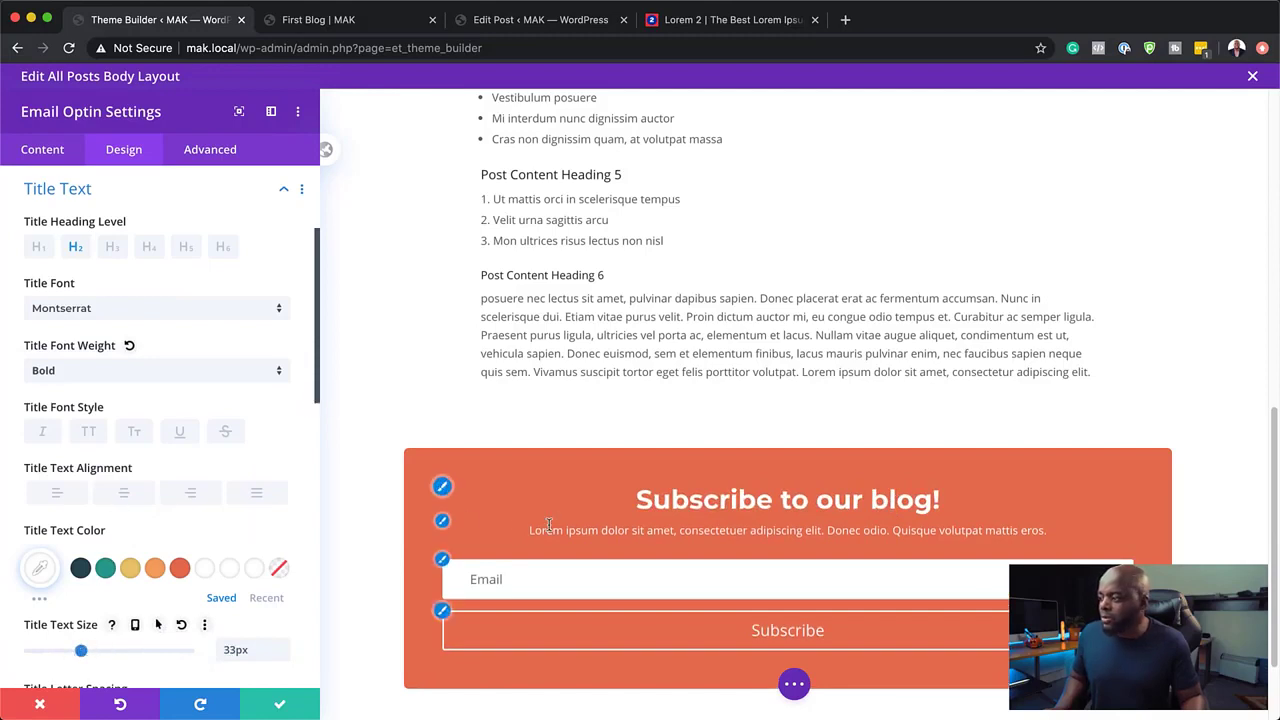
pyautogui.click(443, 521)
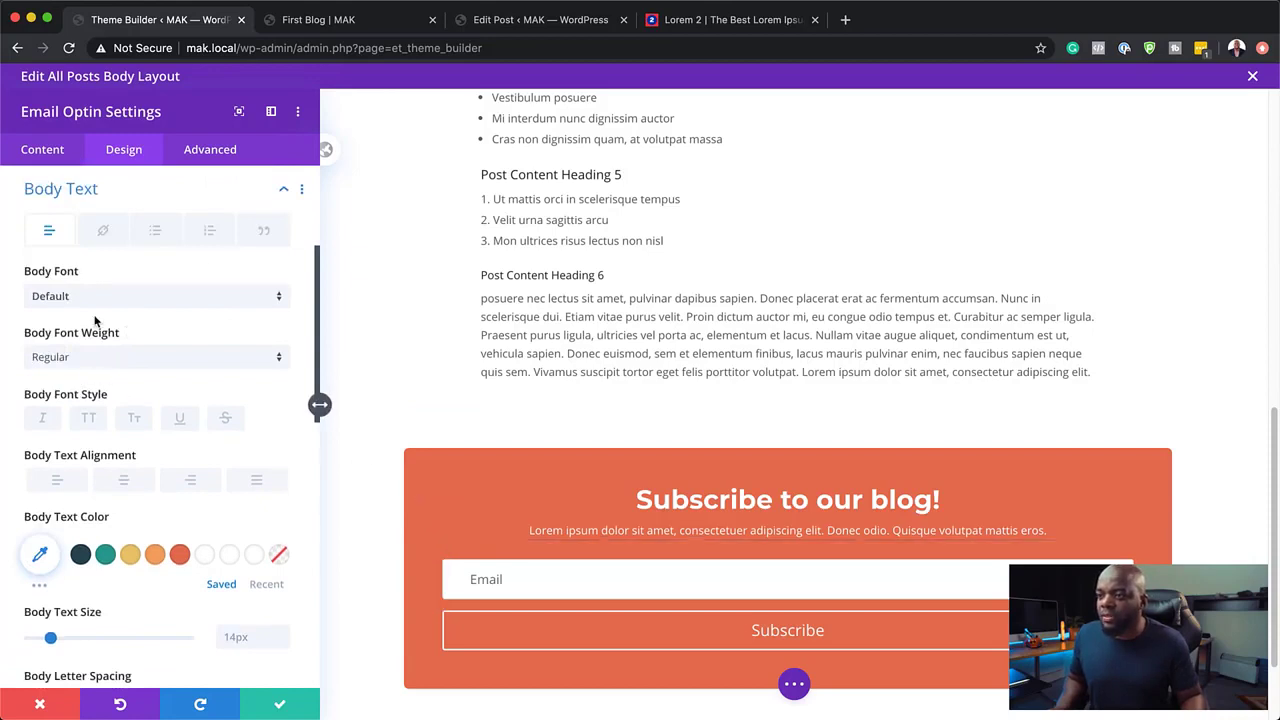
pyautogui.click(93, 296)
pyautogui.click(100, 217)
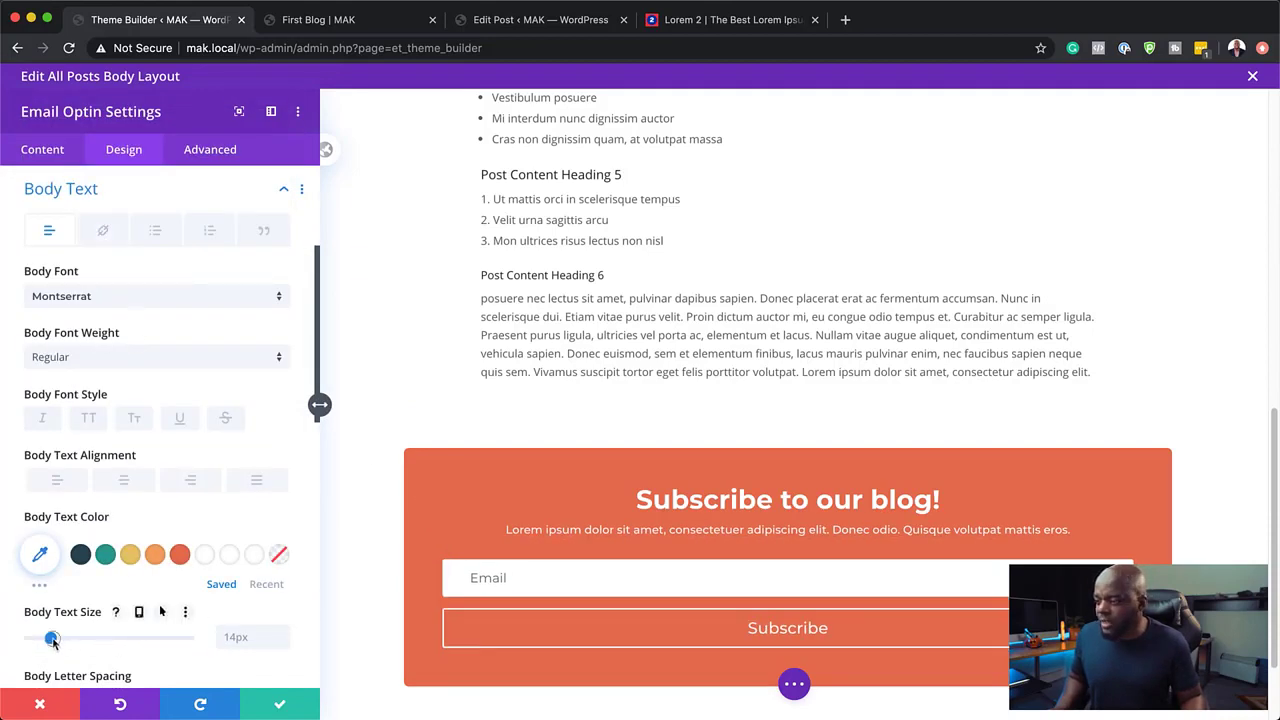
# Set the opt-in body text size to 18px and its line height to 1.8em.
pyautogui.moveTo(52, 641); pyautogui.dragTo(63, 638)
pyautogui.scroll(-2, 208, 592)
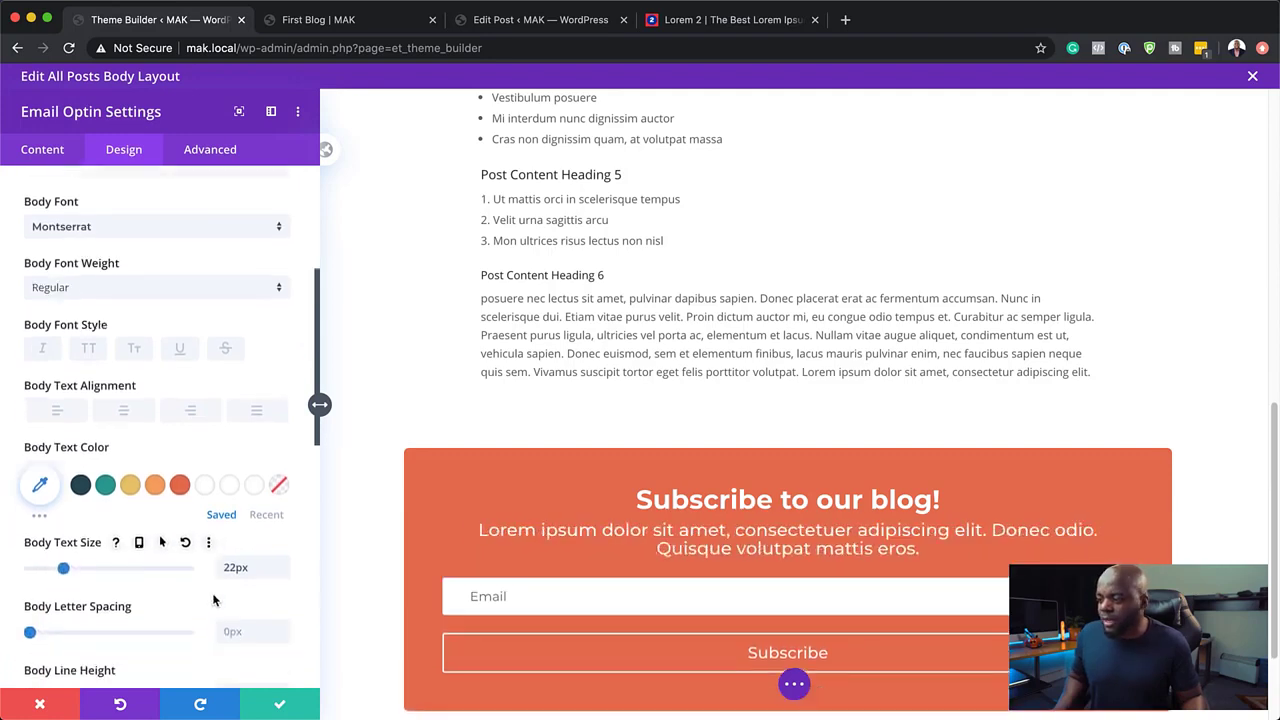
pyautogui.scroll(-1, 213, 600)
pyautogui.click(286, 655)
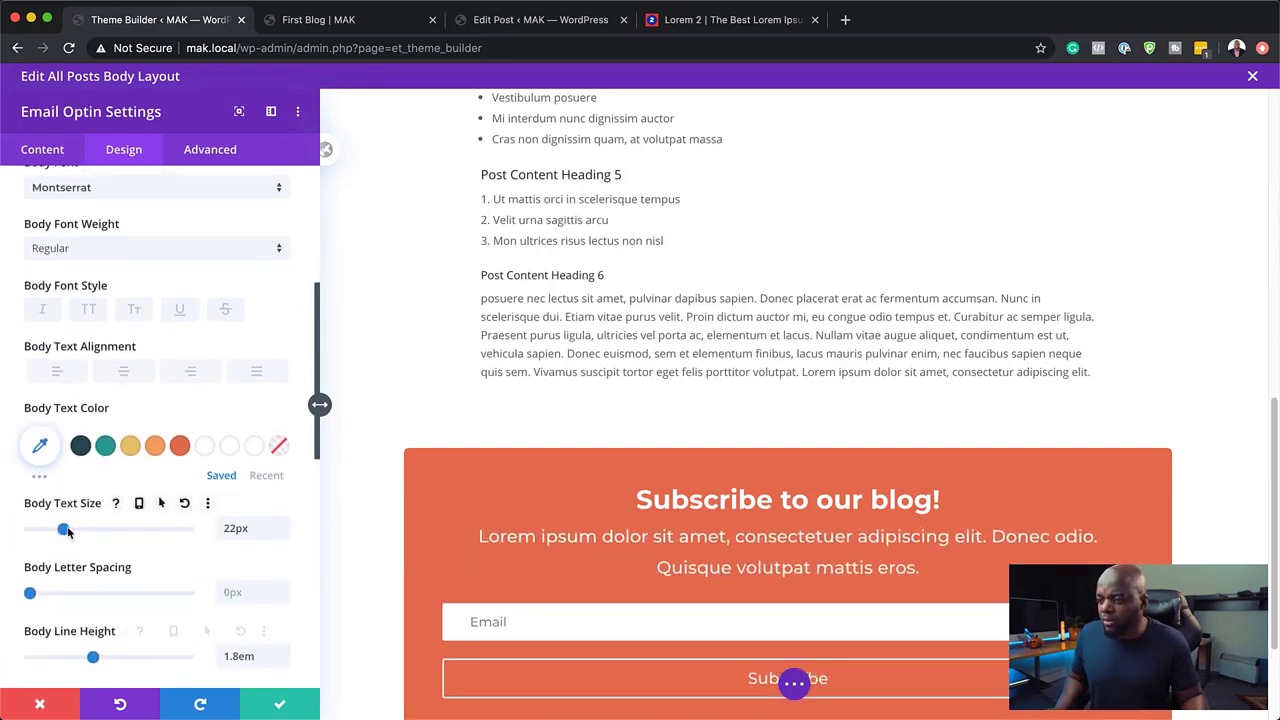
pyautogui.moveTo(63, 531); pyautogui.dragTo(57, 540)
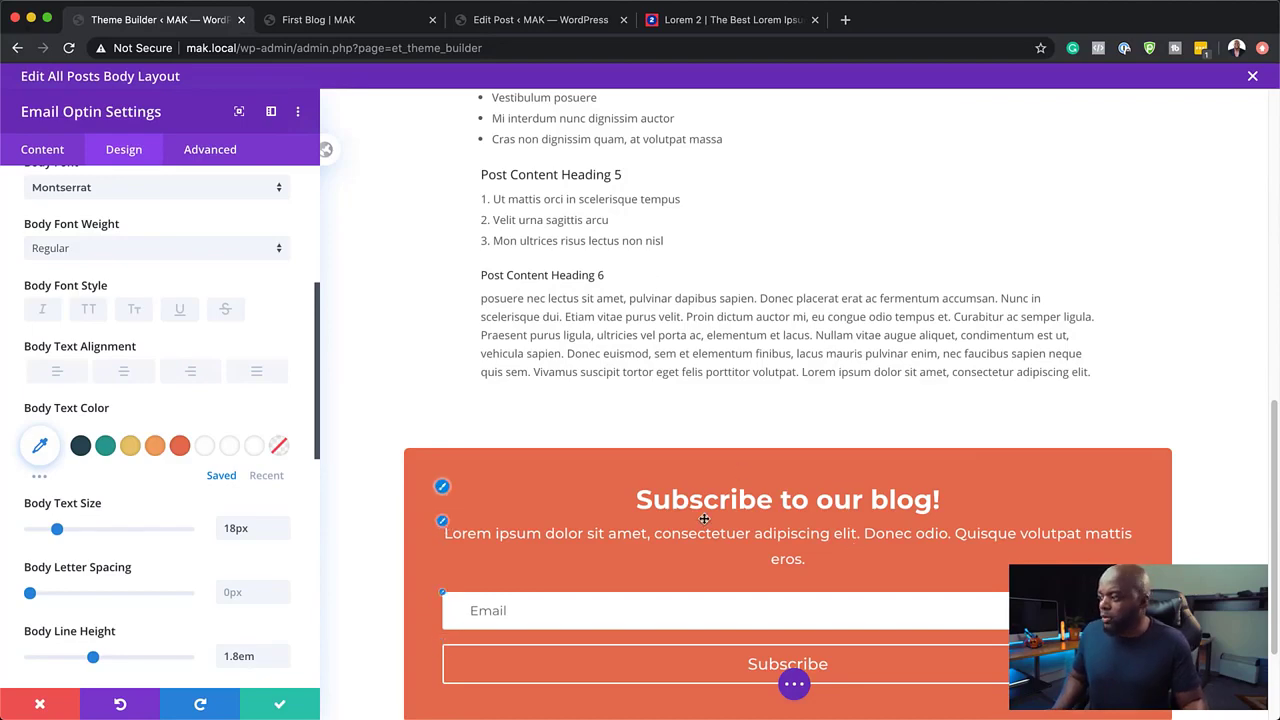
# Make the opt-in form fields' background transparent and their text white #ffffff.
pyautogui.scroll(-3, 629, 591)
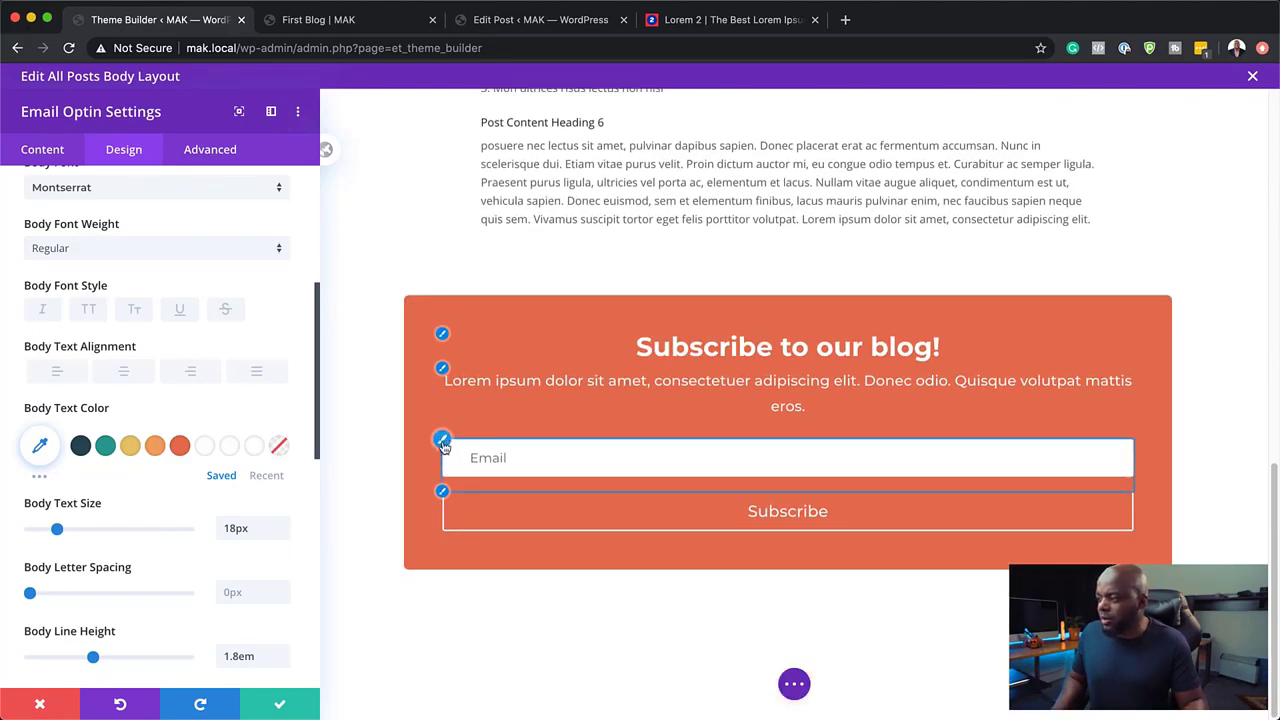
pyautogui.click(442, 440)
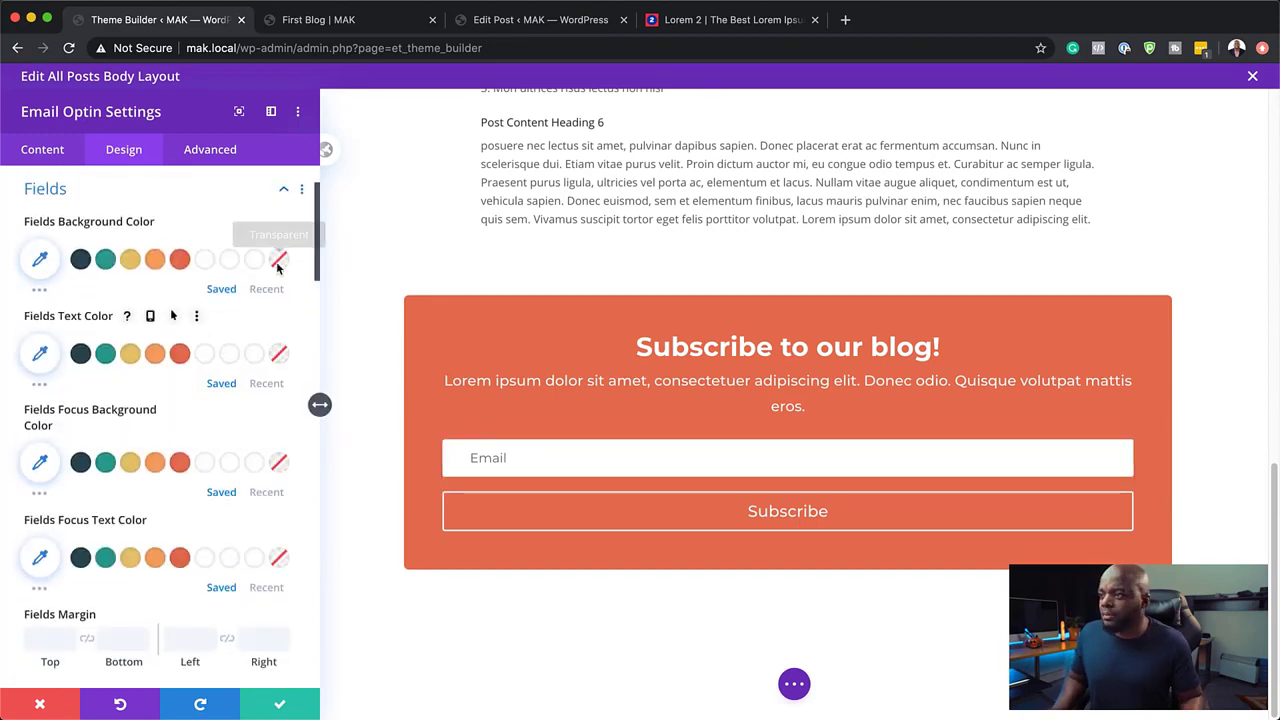
pyautogui.click(280, 262)
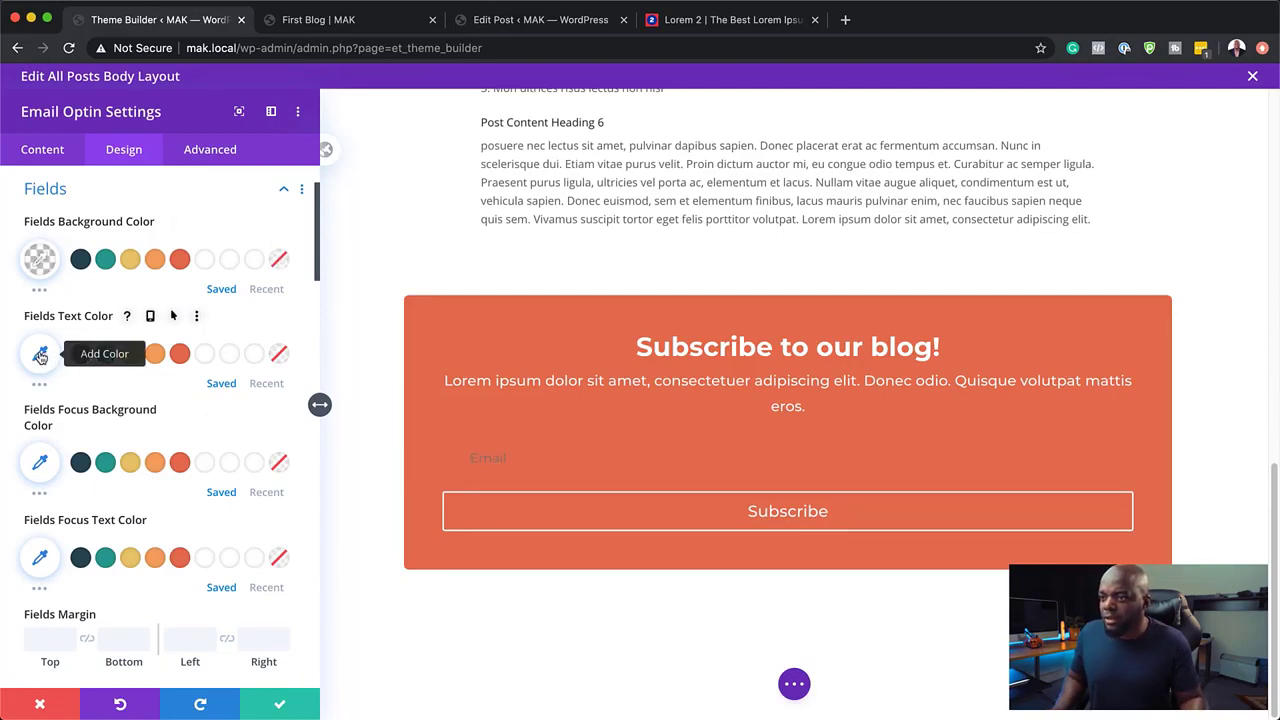
pyautogui.click(205, 354)
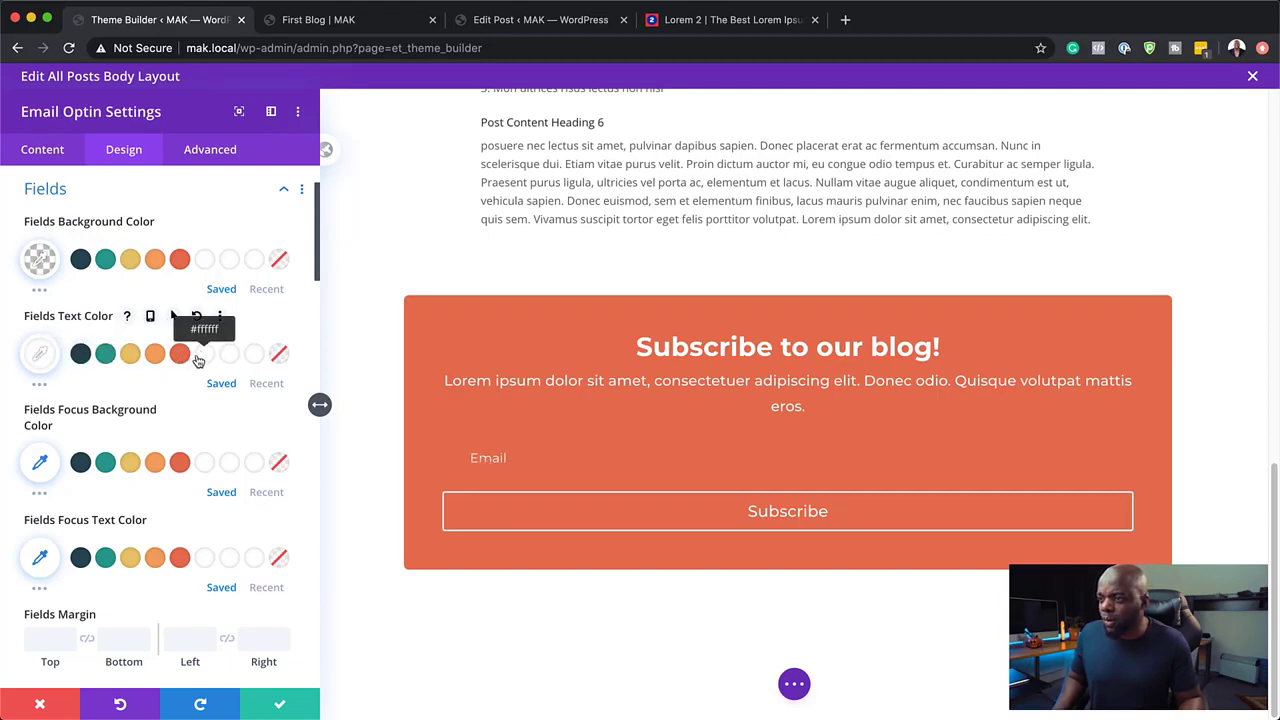
# Set the opt-in fields' focus background to transparent and their focus text color to white #ffffff.
pyautogui.scroll(-1, 200, 400)
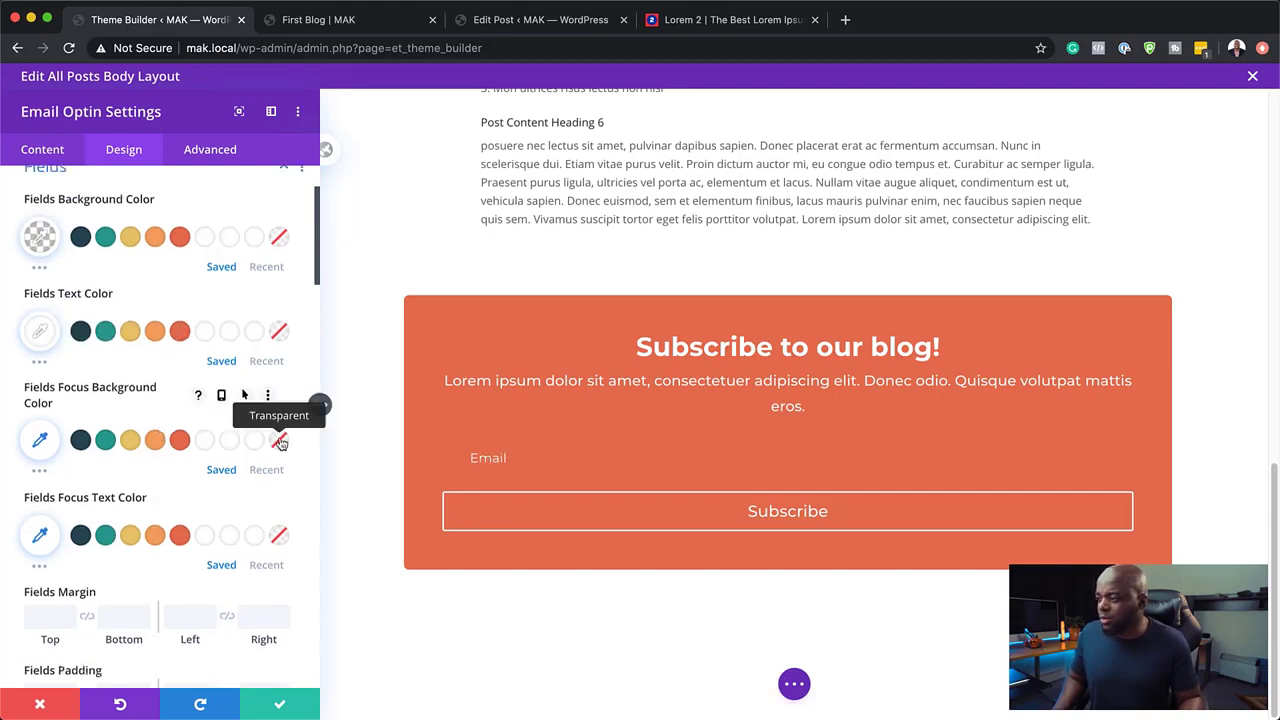
pyautogui.click(281, 443)
pyautogui.scroll(-3, 281, 443)
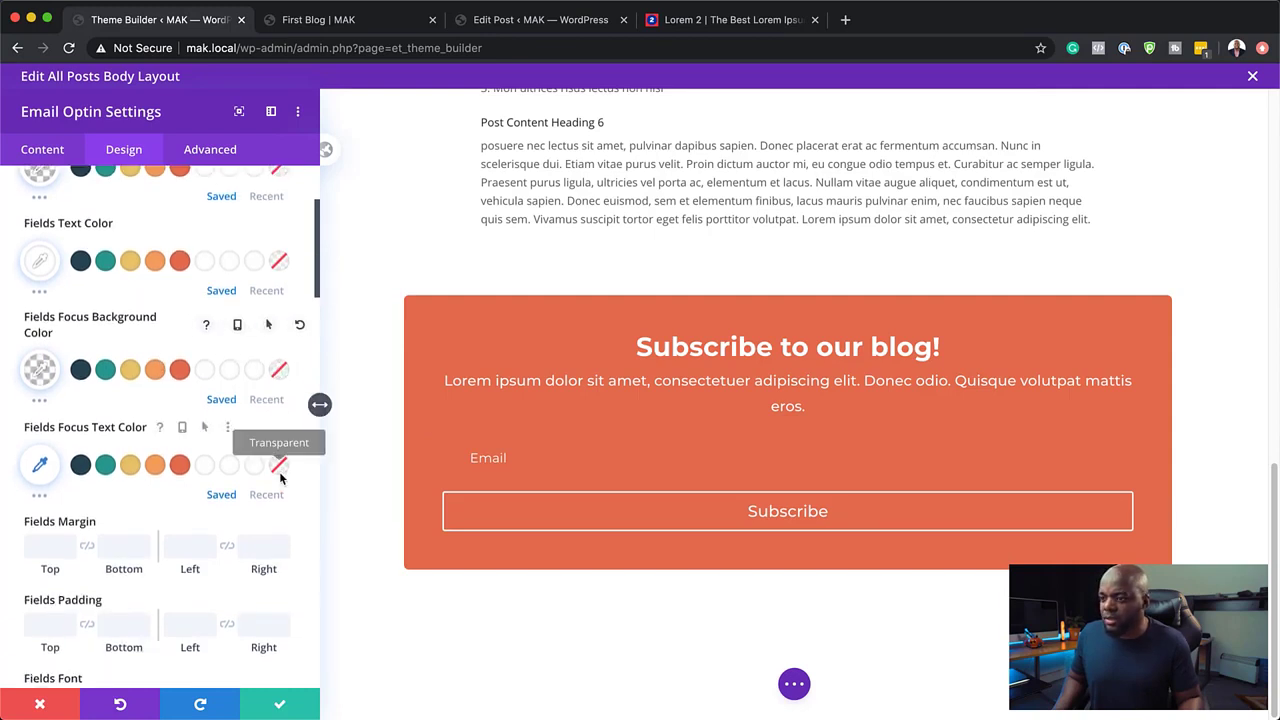
pyautogui.click(205, 464)
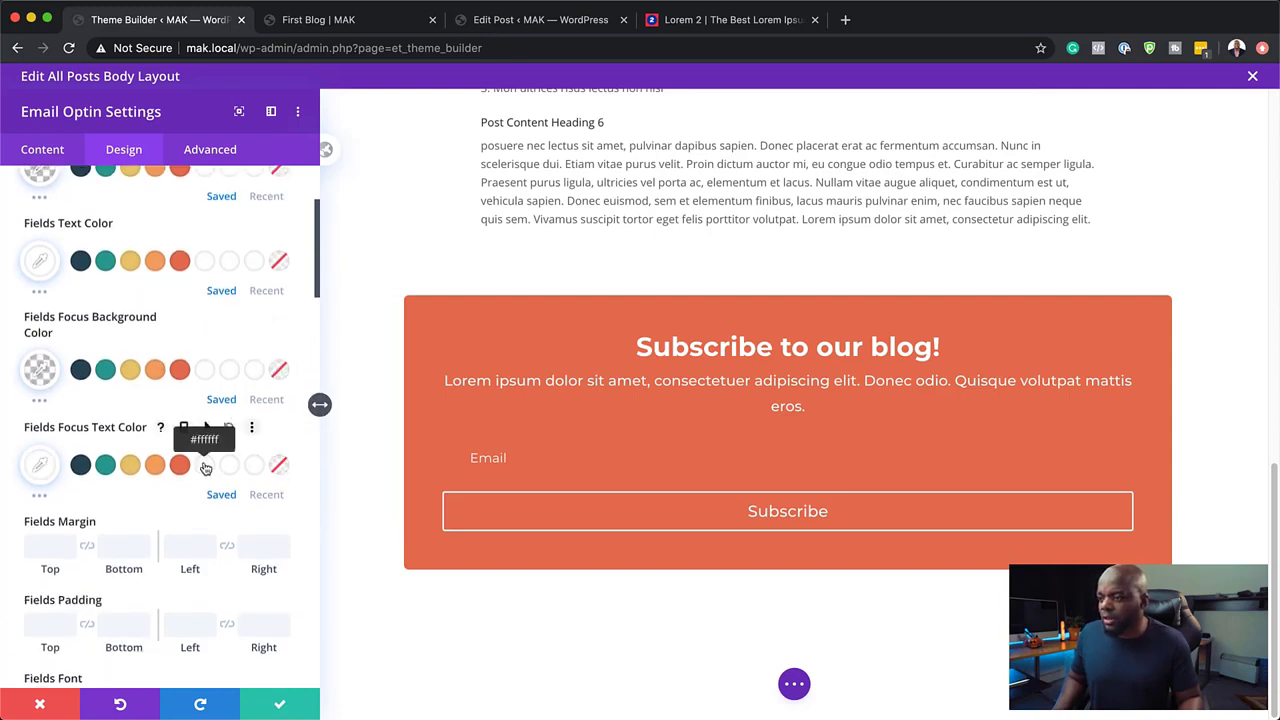
pyautogui.scroll(-2, 220, 455)
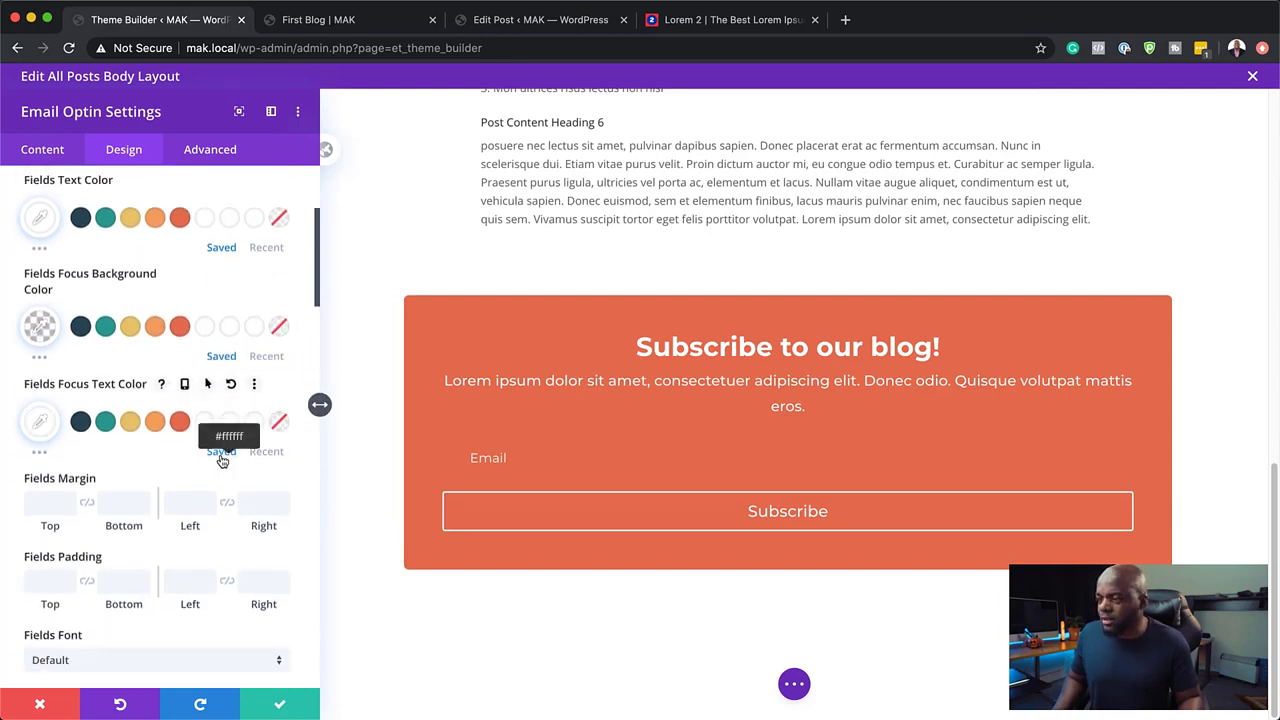
pyautogui.click(130, 420)
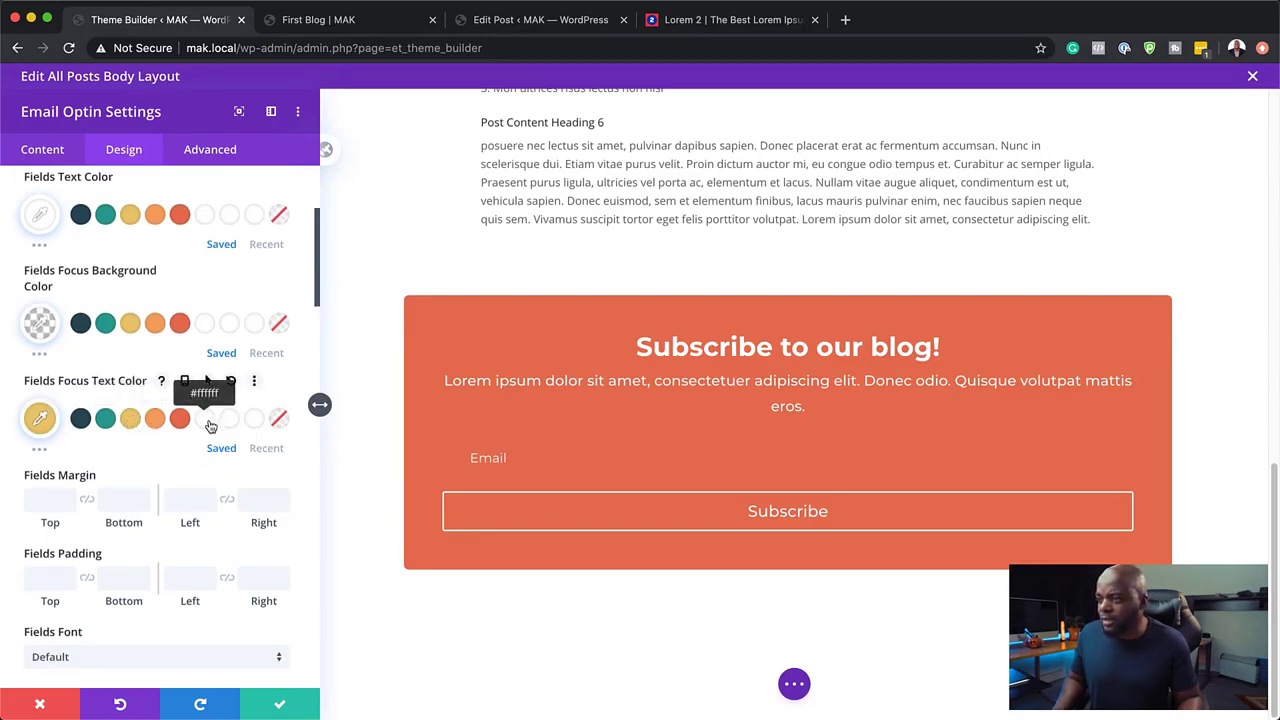
pyautogui.click(207, 420)
# Set the text size of the opt-in form fields to 18px.
pyautogui.scroll(-5, 225, 435)
pyautogui.scroll(-6, 228, 441)
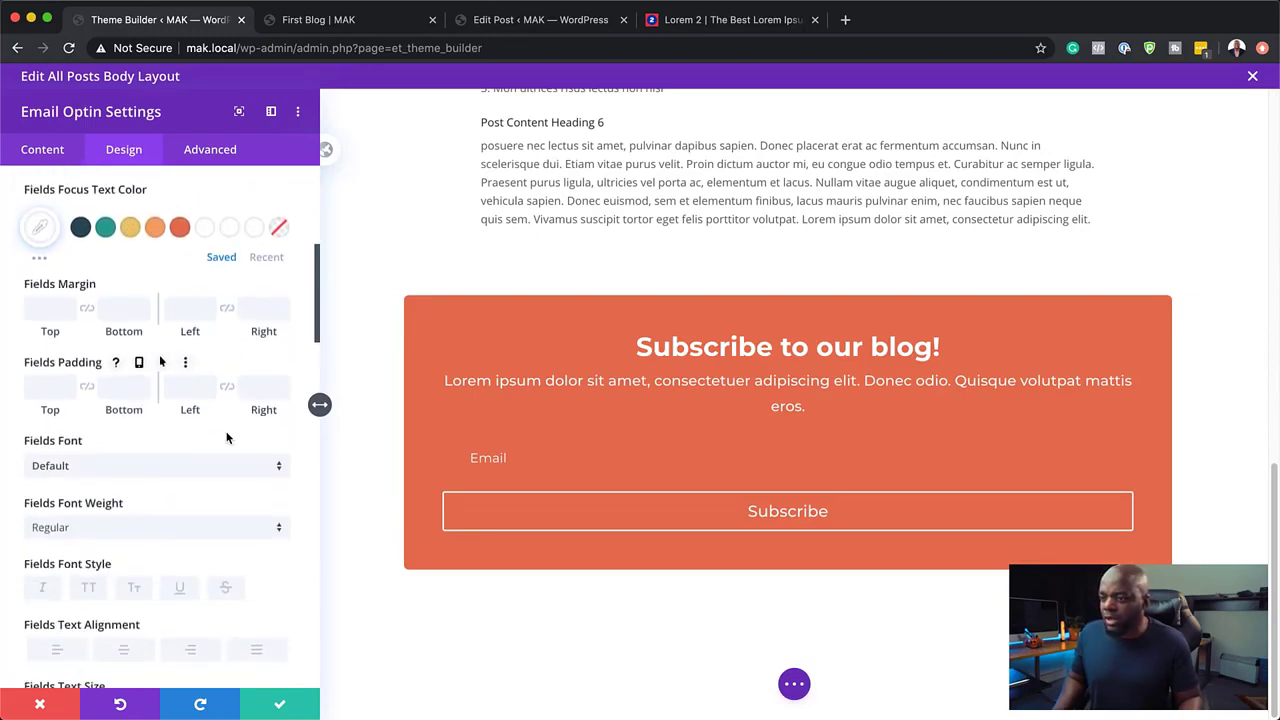
pyautogui.scroll(-2, 250, 580)
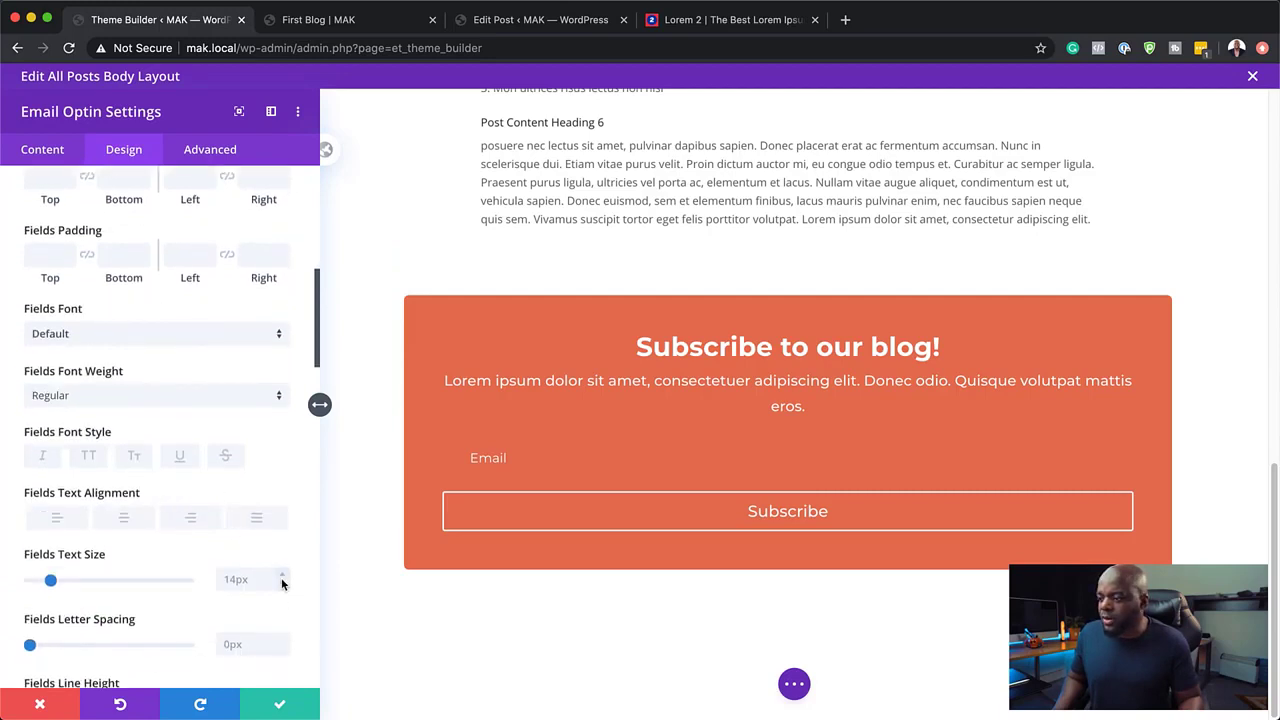
pyautogui.click(283, 575)
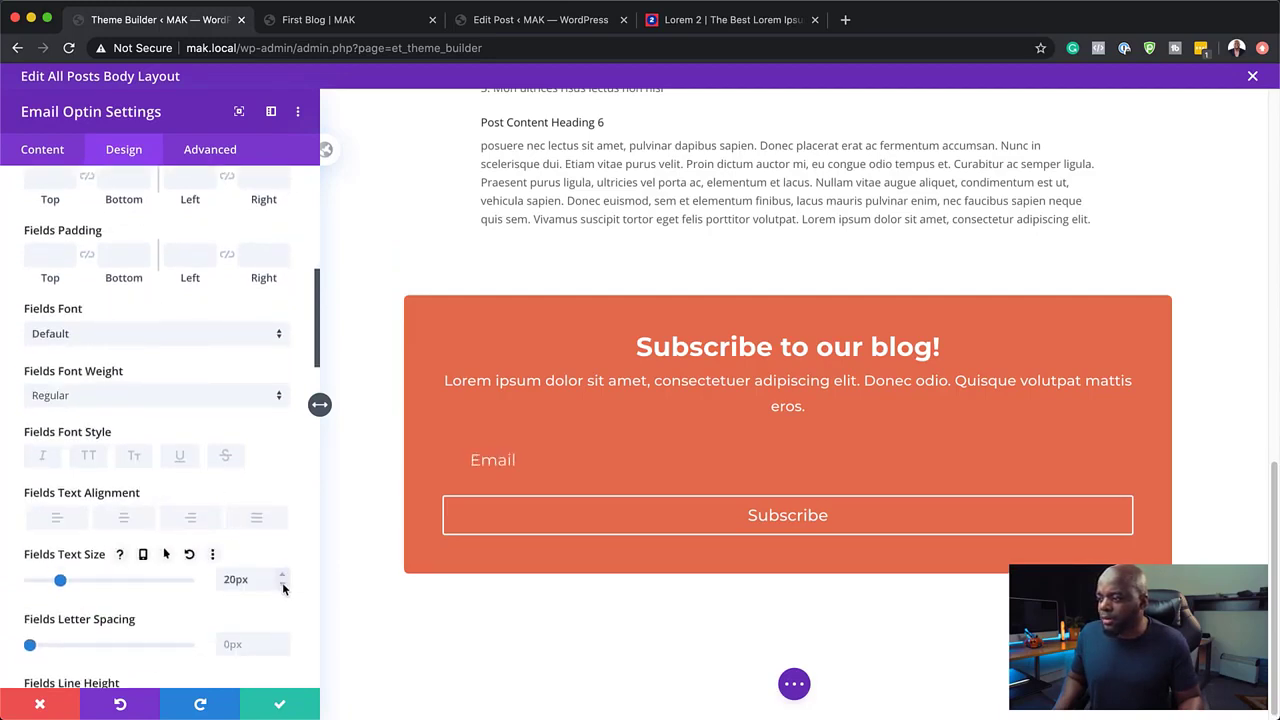
pyautogui.click(283, 586)
pyautogui.click(283, 586)
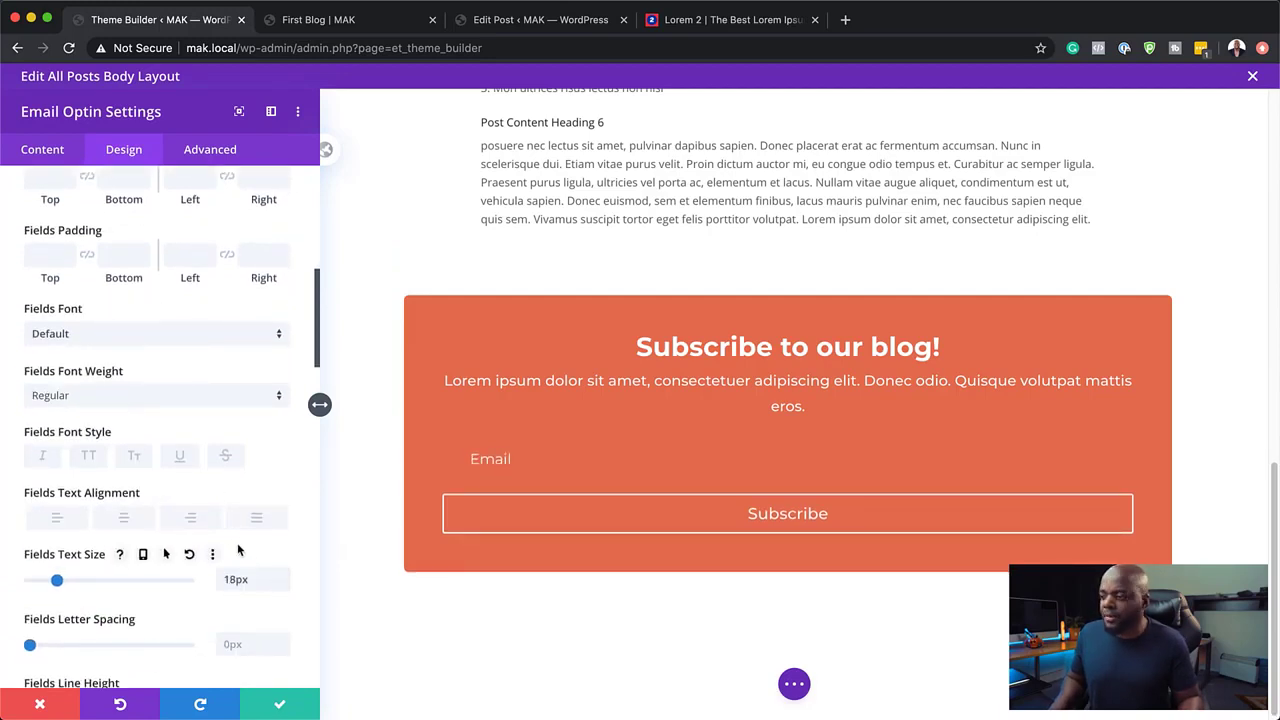
# Give the opt-in form fields a 2px border in white #ffffff.
pyautogui.scroll(-7, 238, 550)
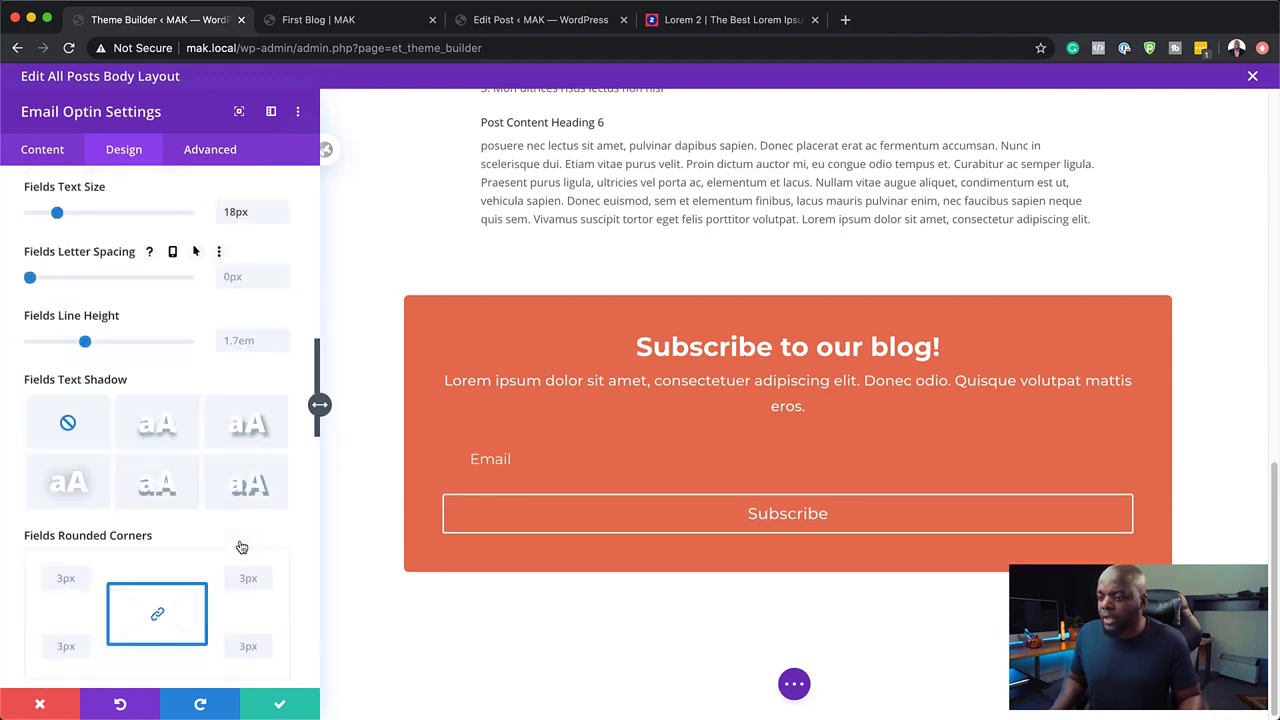
pyautogui.scroll(-5, 241, 547)
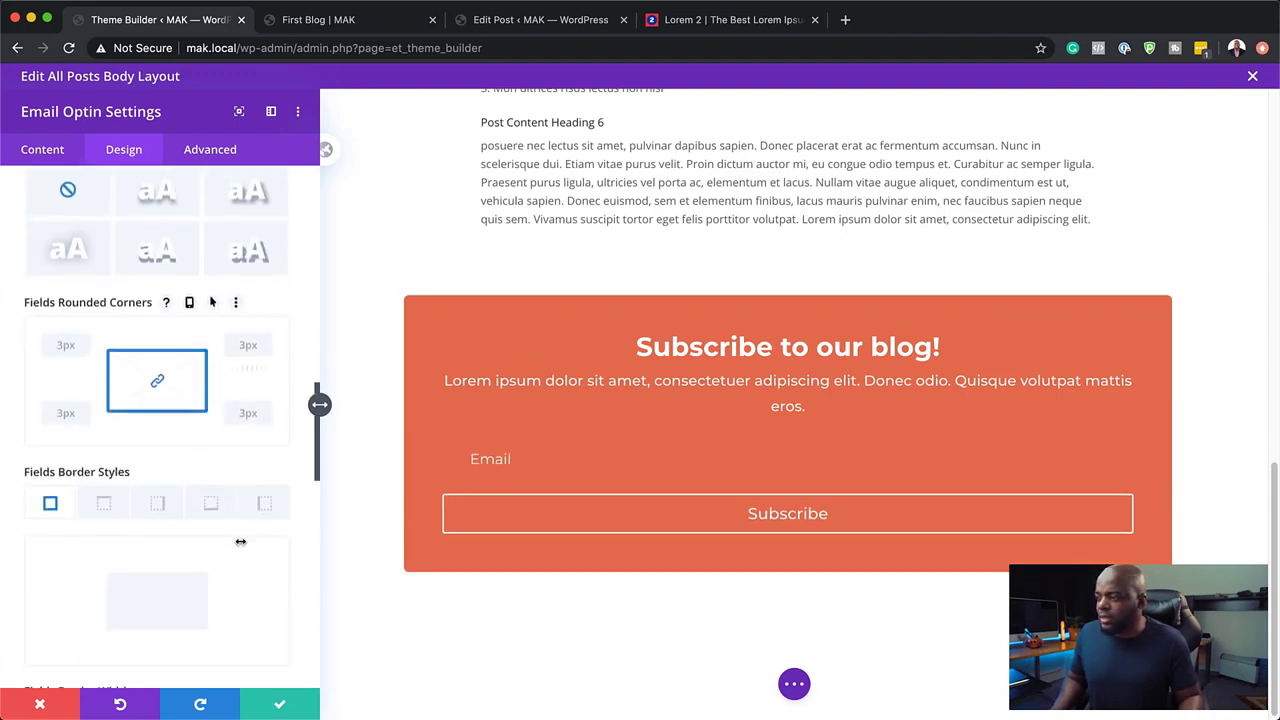
pyautogui.scroll(-4, 171, 554)
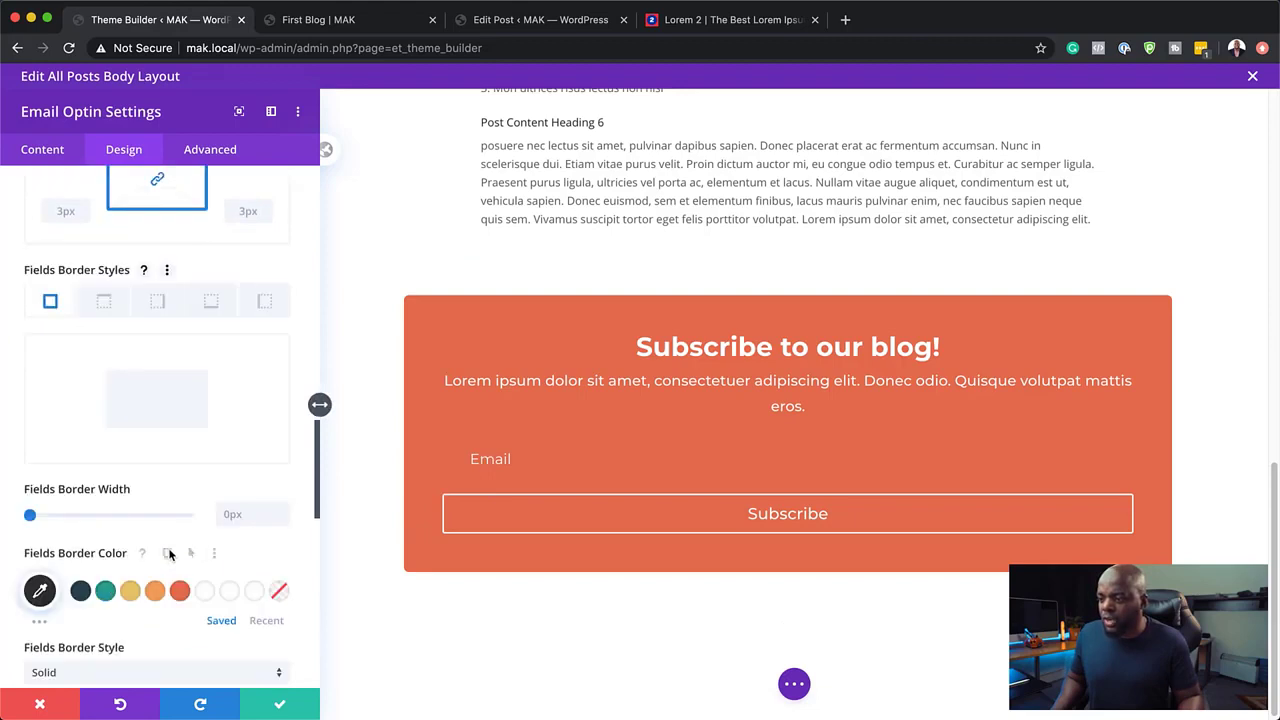
pyautogui.moveTo(34, 515); pyautogui.dragTo(36, 515)
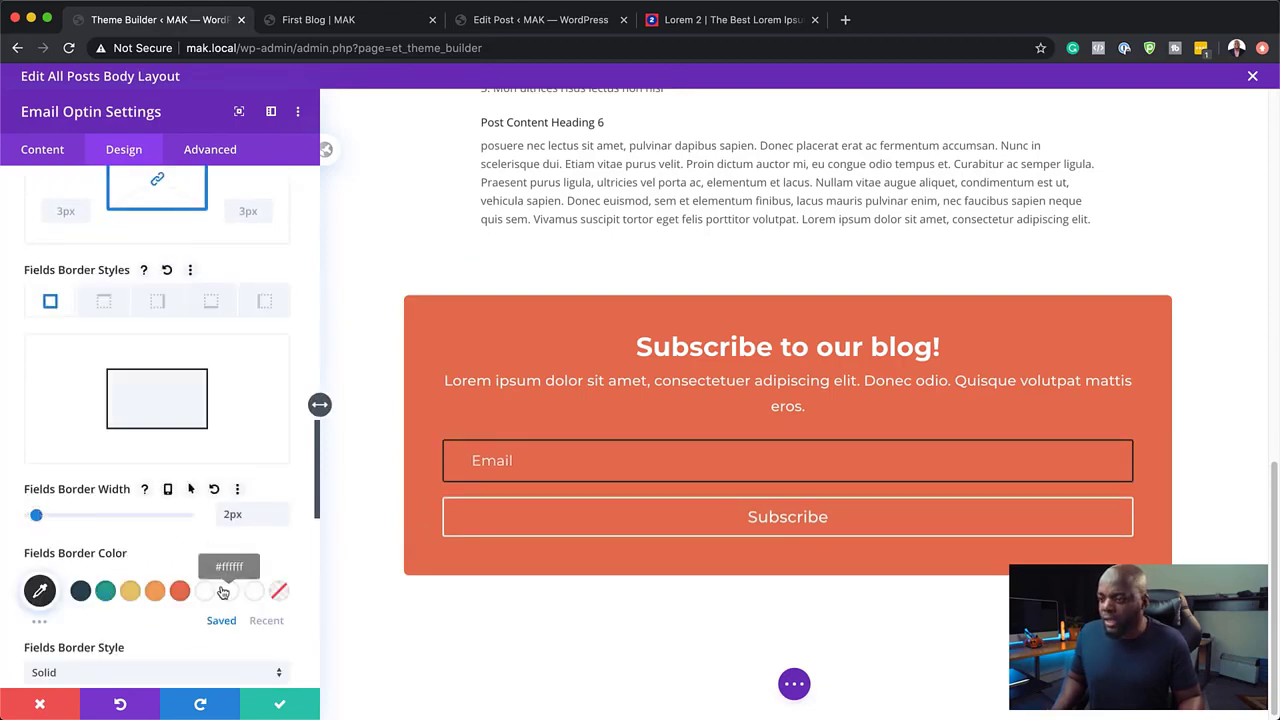
pyautogui.click(229, 592)
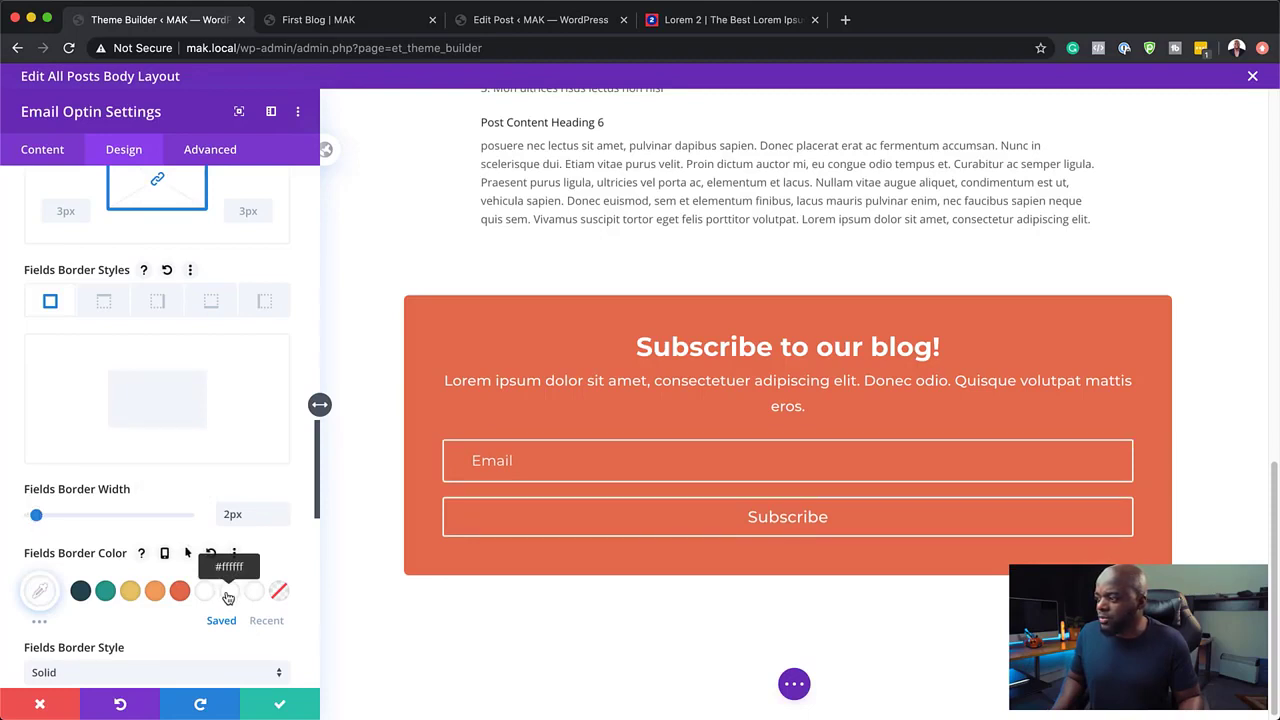
# Enable custom styles for the Subscribe button, with white #ffffff text and a dark #264653 background.
pyautogui.click(442, 498)
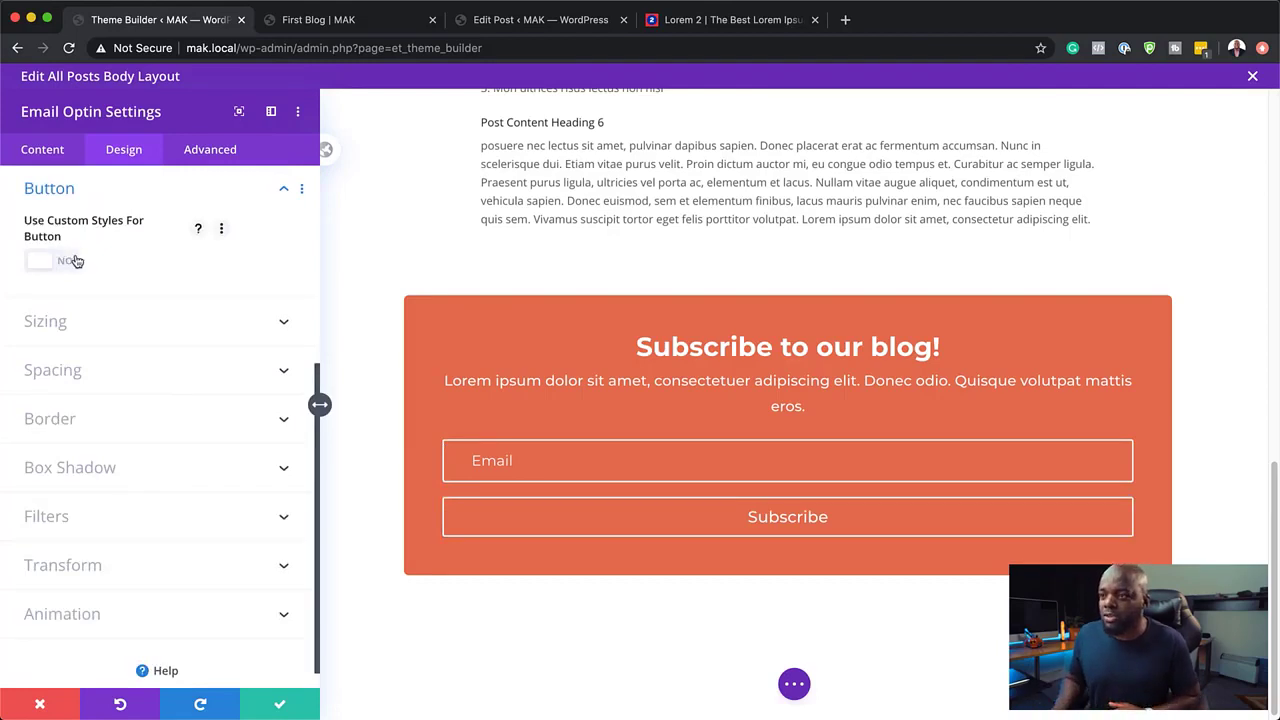
pyautogui.click(66, 263)
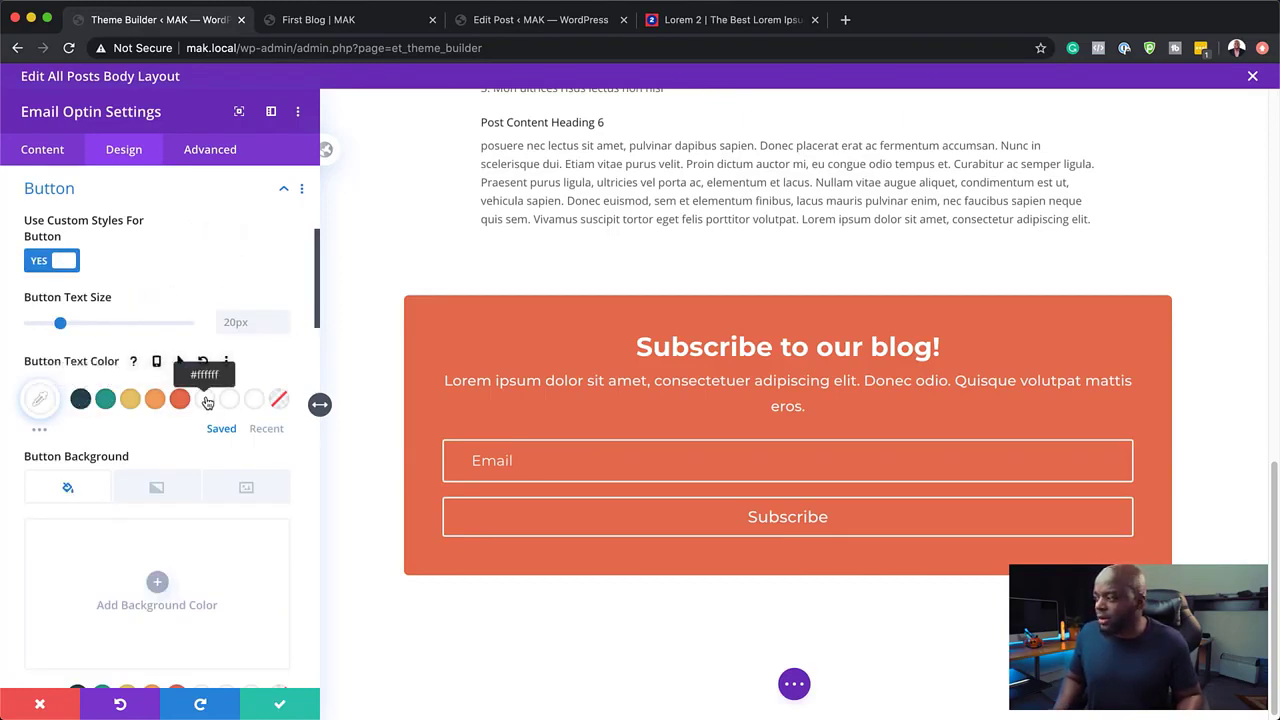
pyautogui.scroll(-3, 199, 414)
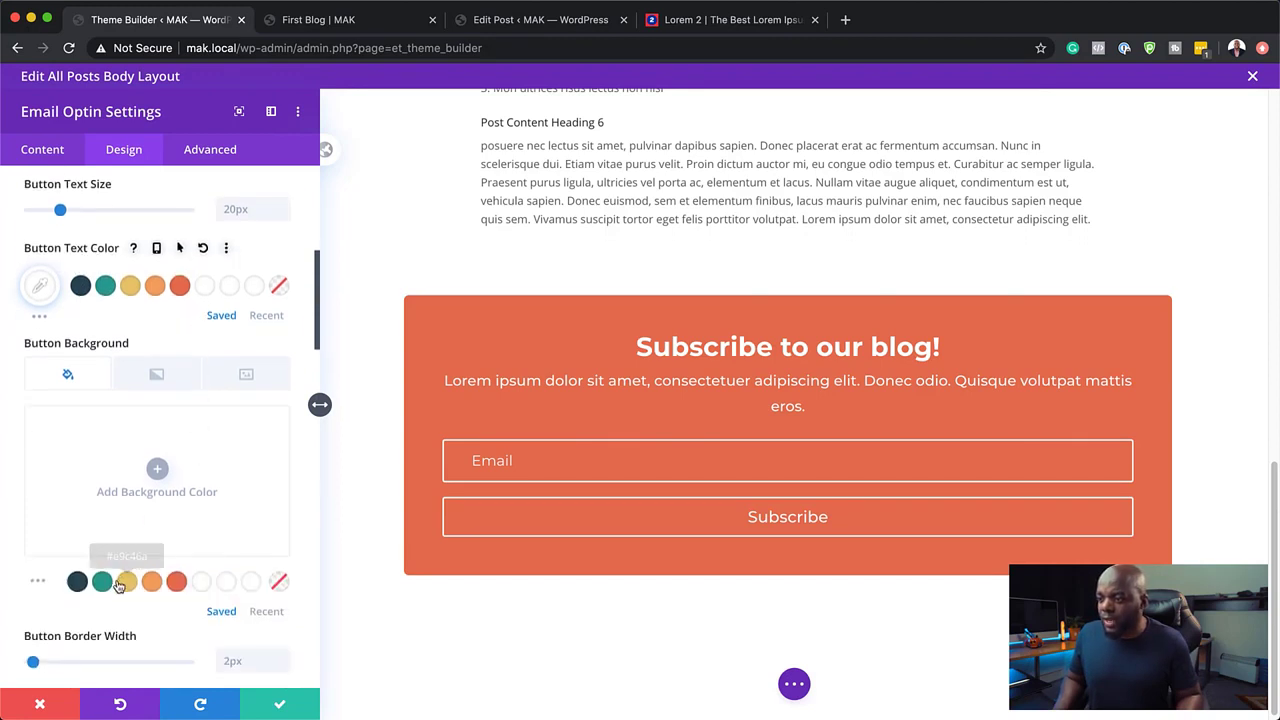
pyautogui.click(79, 581)
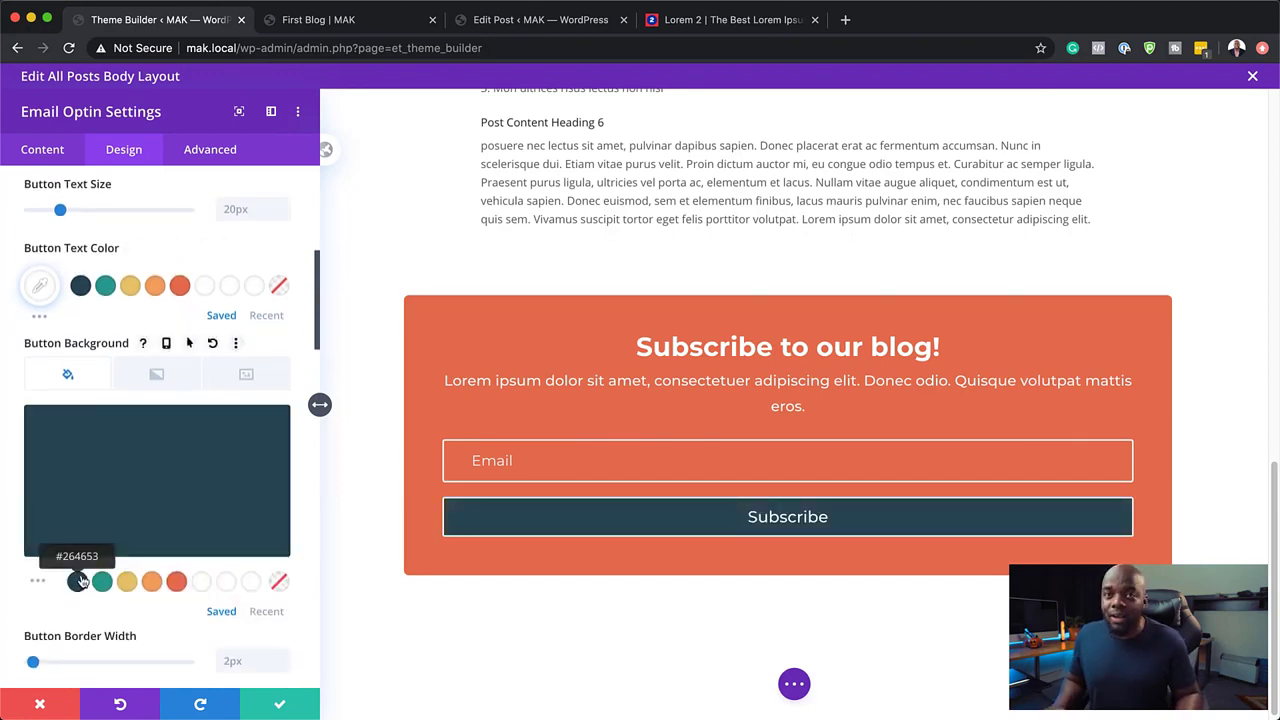
# Set the Subscribe button's border color to the dark #264653 swatch and save the Email Optin module settings.
pyautogui.scroll(-3, 160, 527)
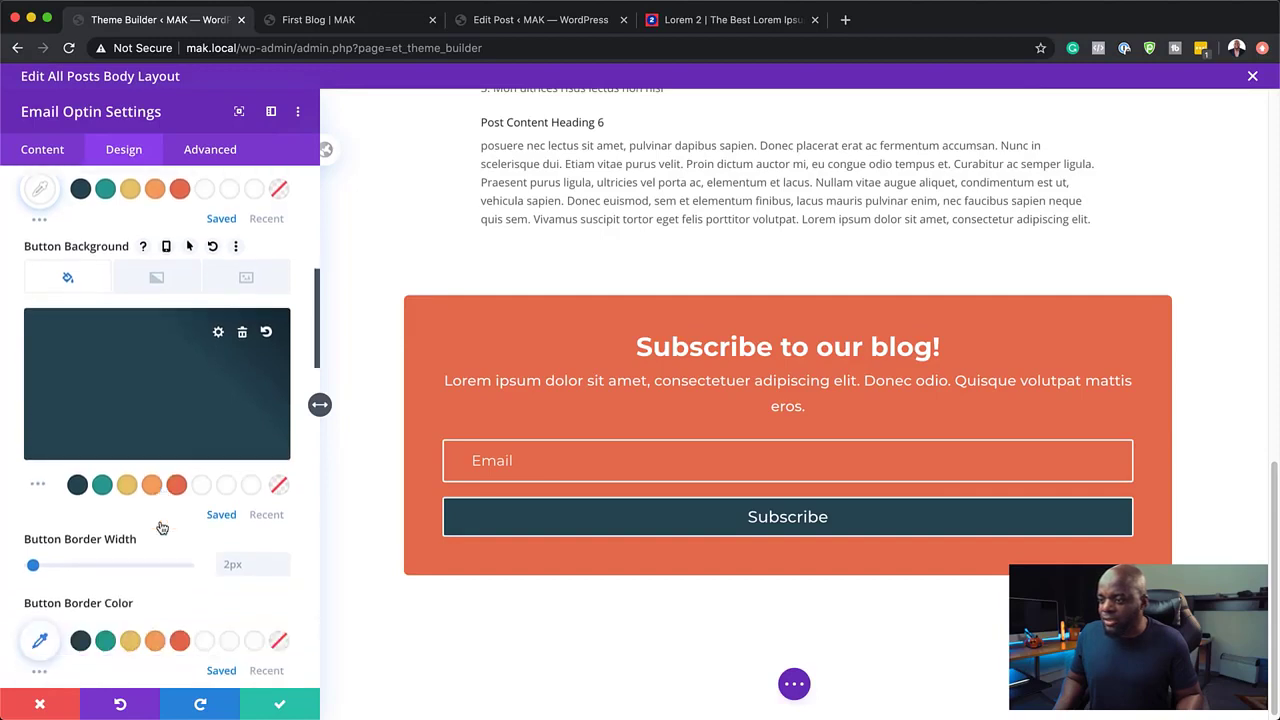
pyautogui.scroll(-2, 162, 527)
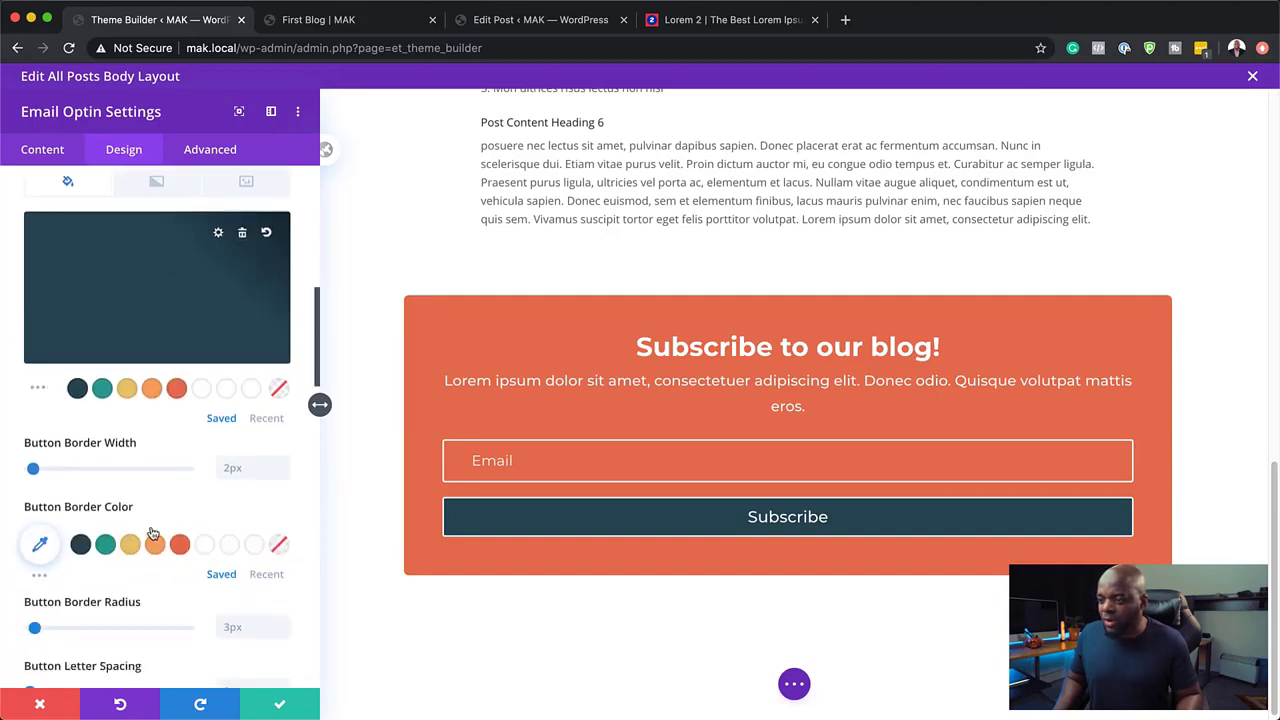
pyautogui.click(80, 546)
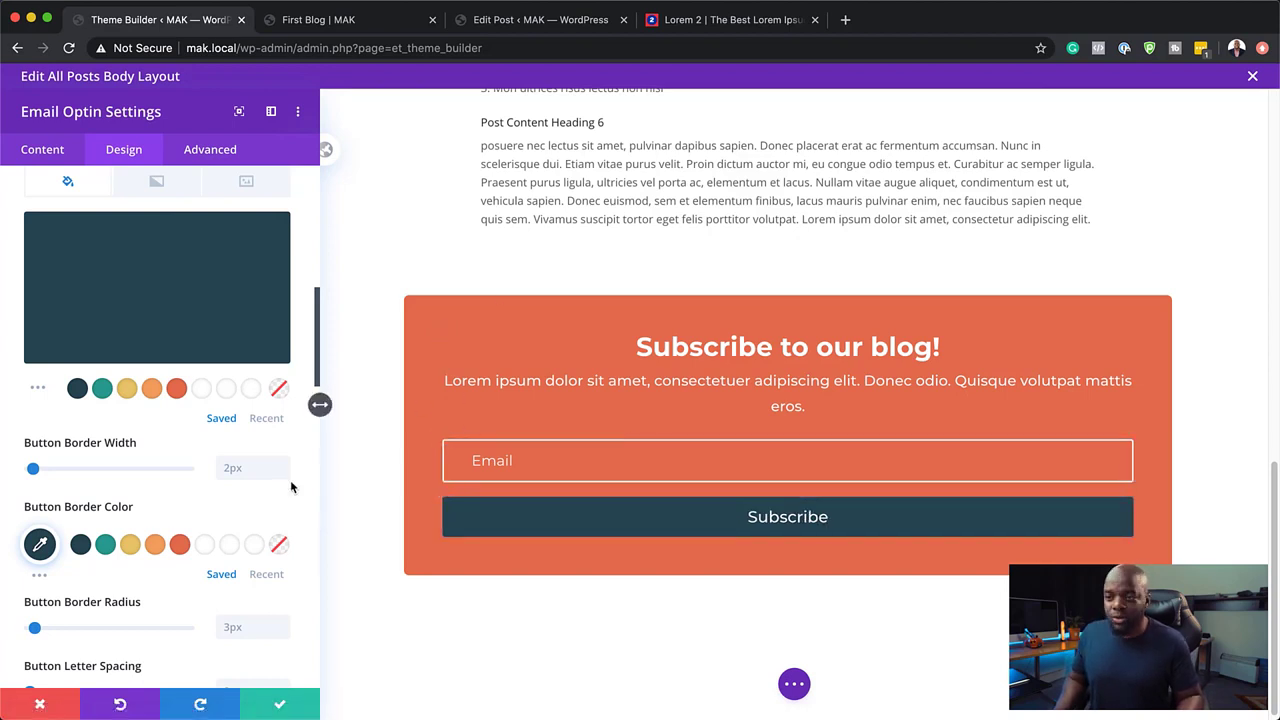
pyautogui.click(283, 707)
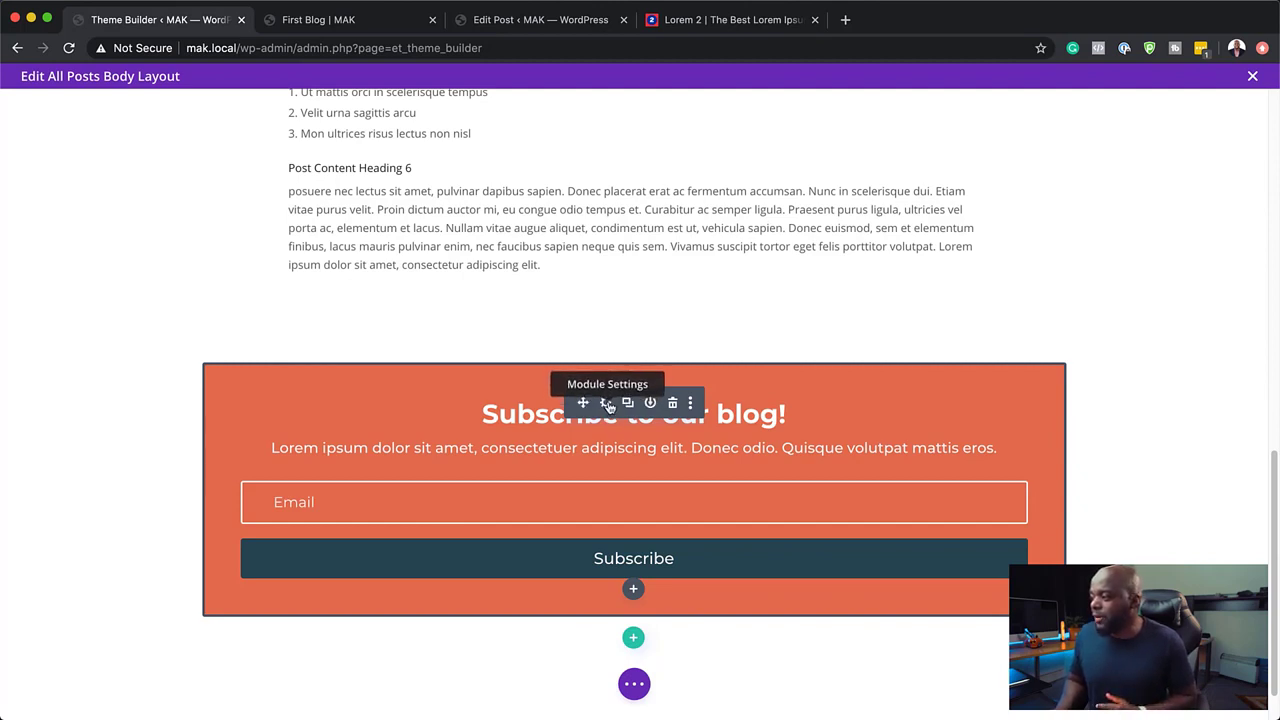
# Set the Email Optin module's email service provider to ConvertKit.
pyautogui.click(607, 404)
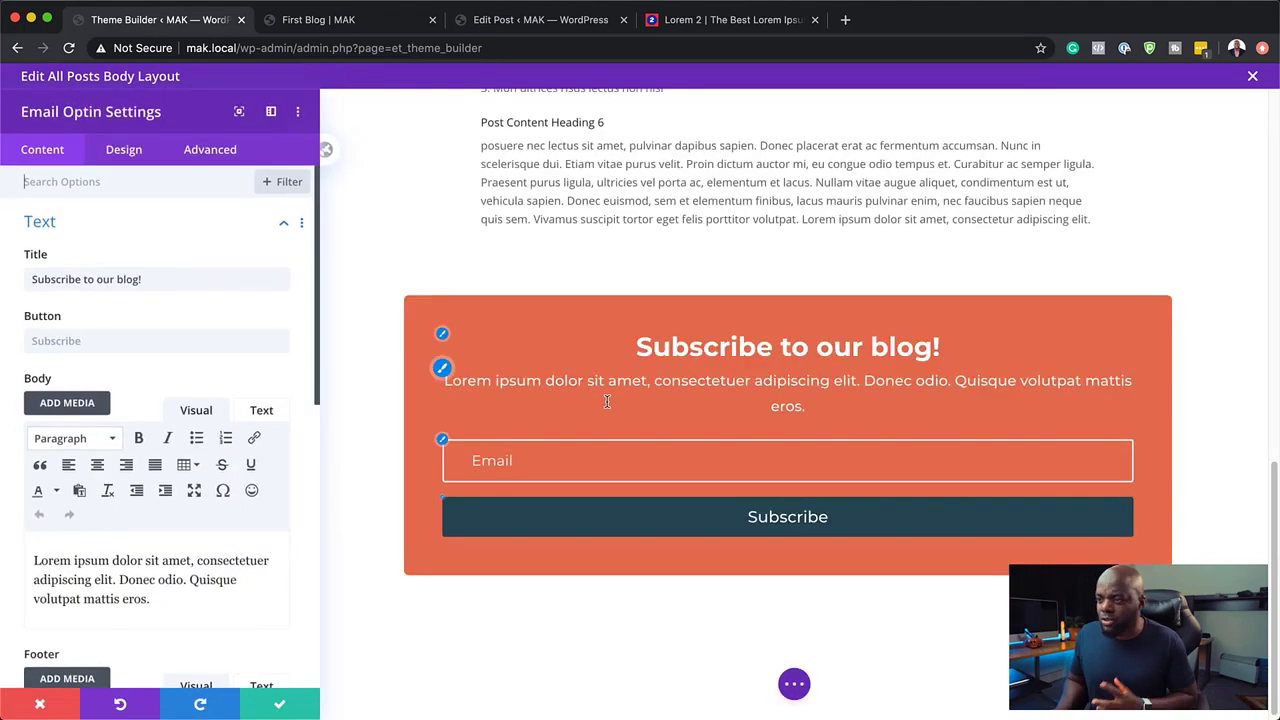
pyautogui.scroll(-1, 215, 457)
pyautogui.scroll(-2, 215, 457)
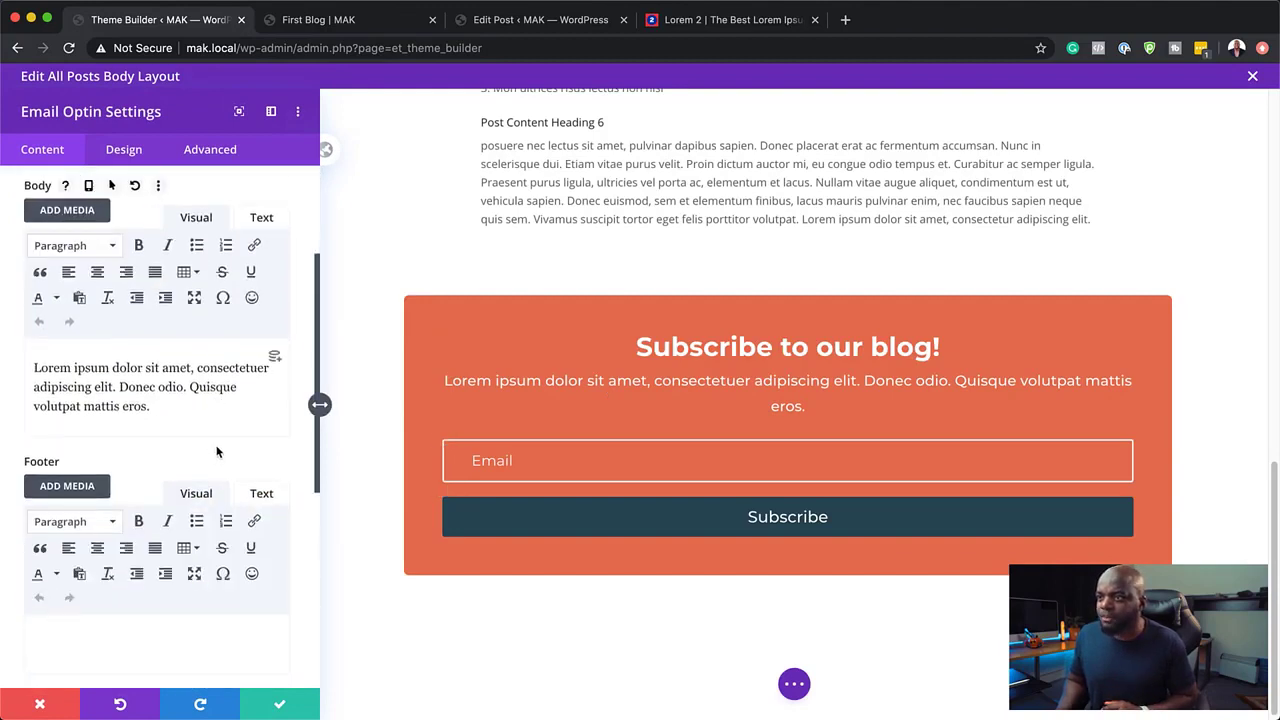
pyautogui.scroll(-5, 216, 452)
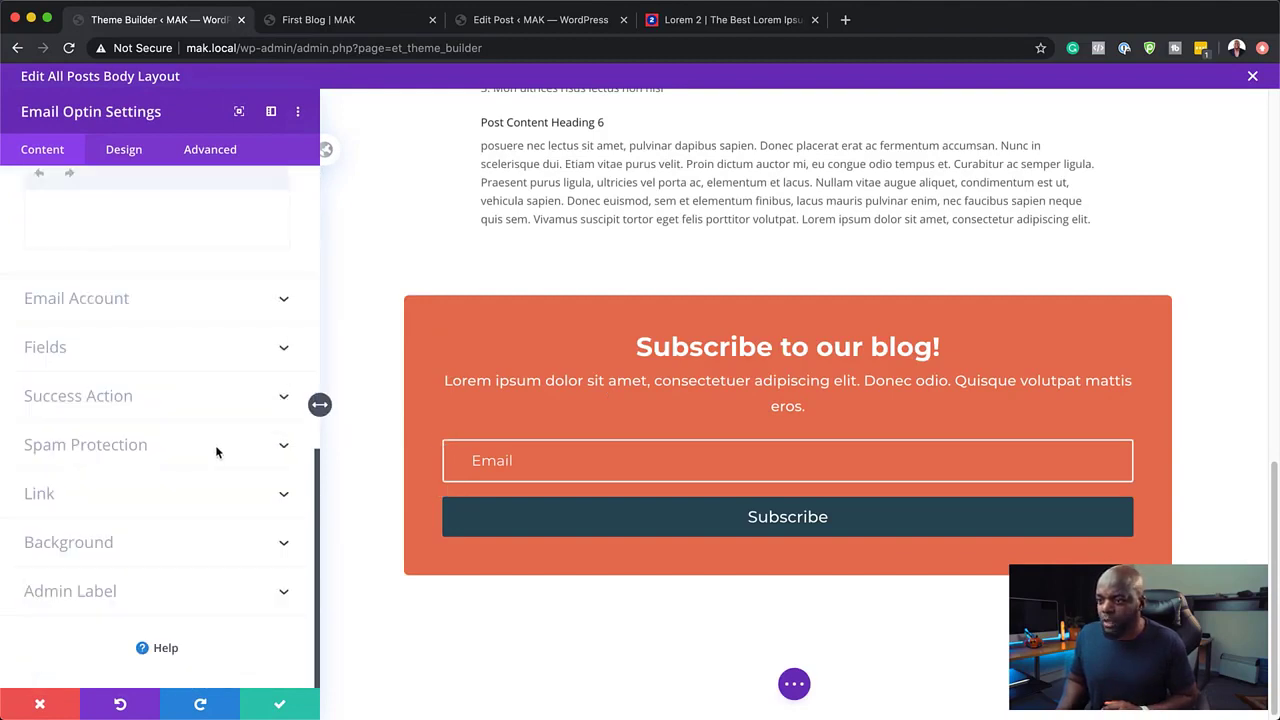
pyautogui.click(100, 304)
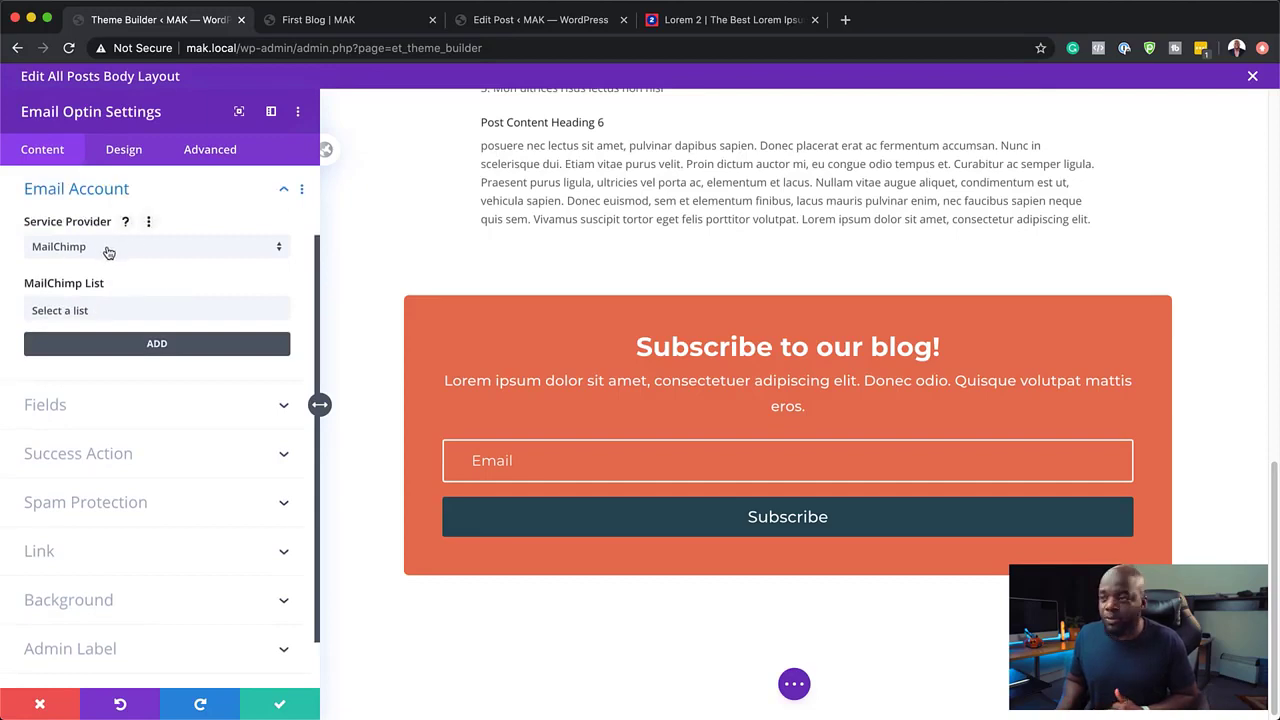
pyautogui.click(109, 252)
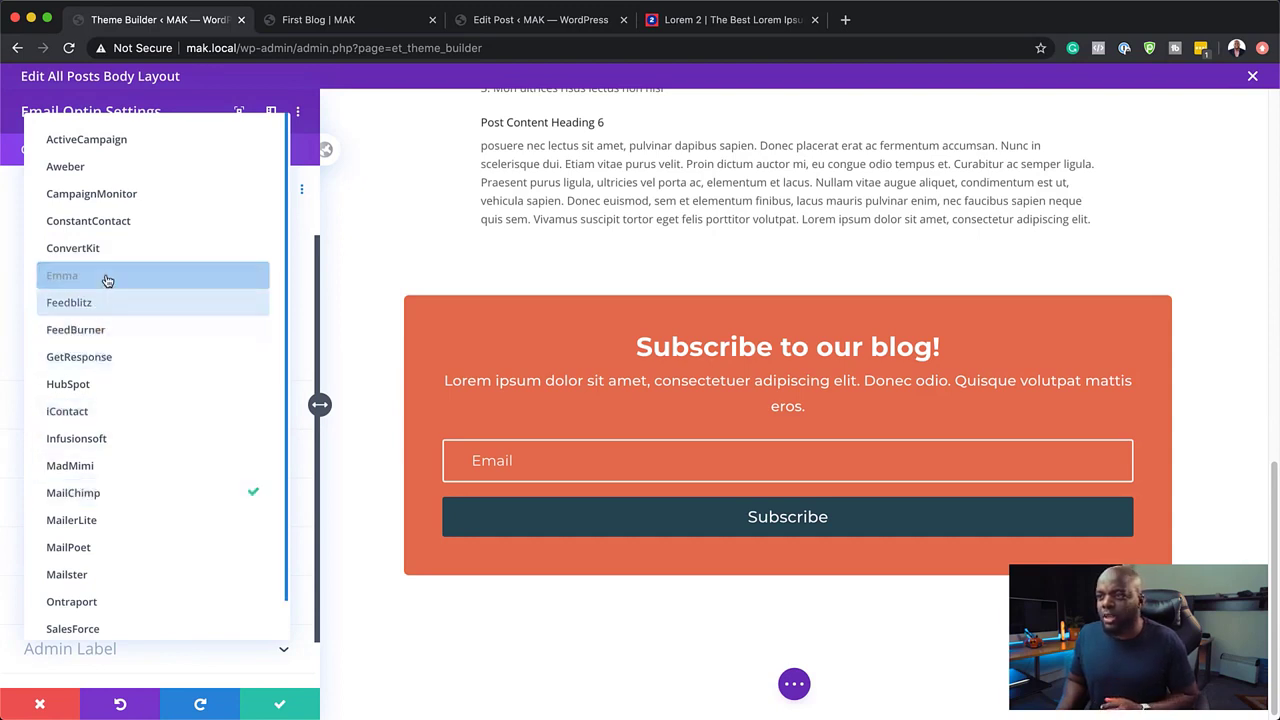
pyautogui.click(98, 249)
# Try to add a new ConvertKit account with only the account name filled in, and cancel the form.
pyautogui.click(143, 311)
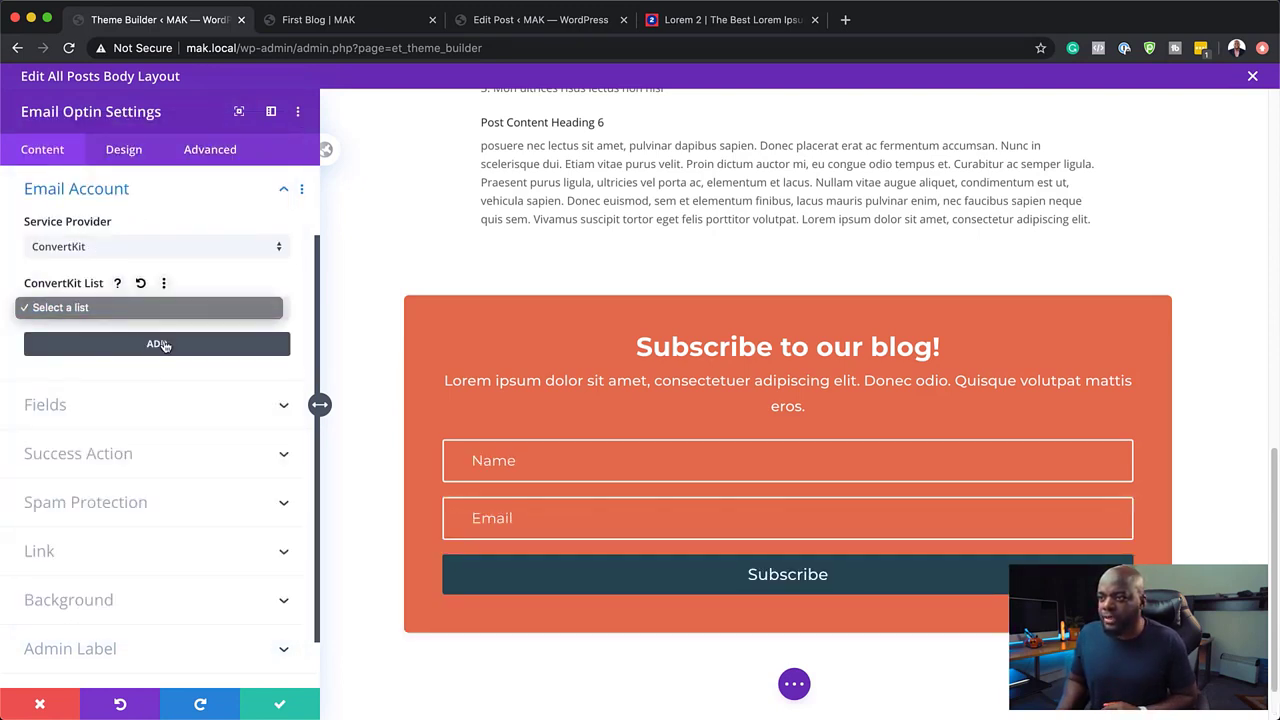
pyautogui.click(165, 345)
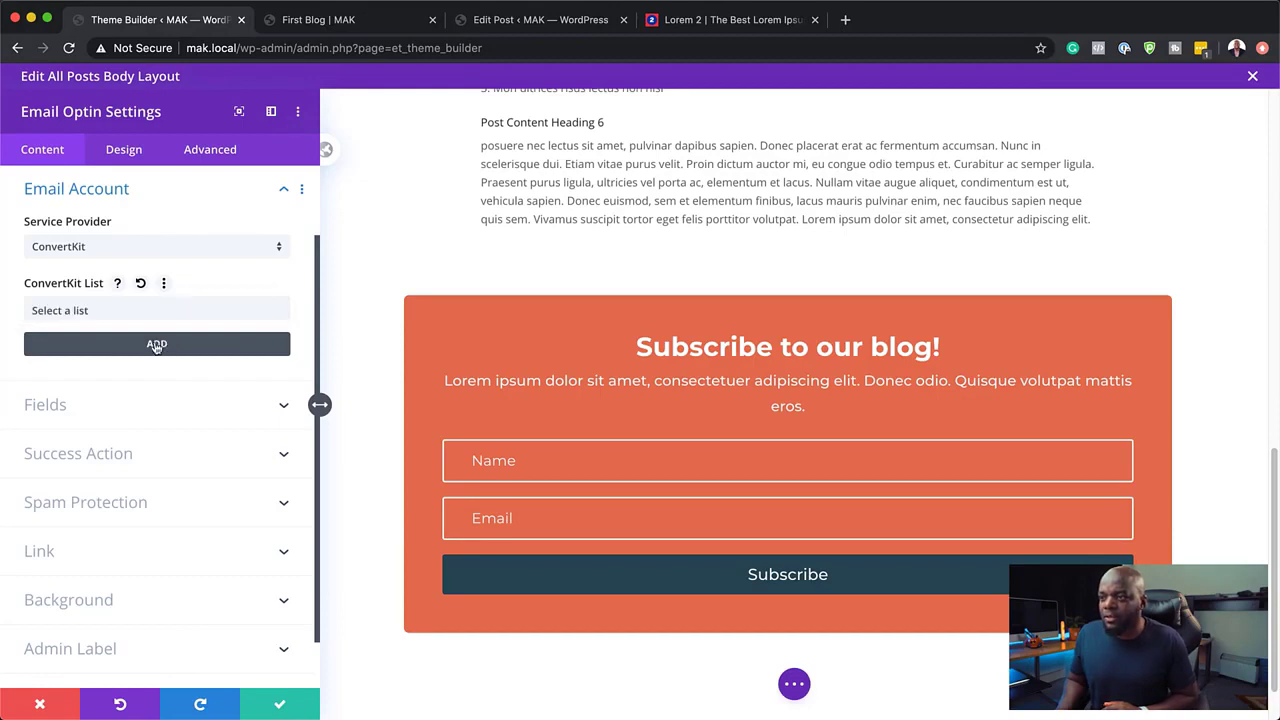
pyautogui.click(147, 345)
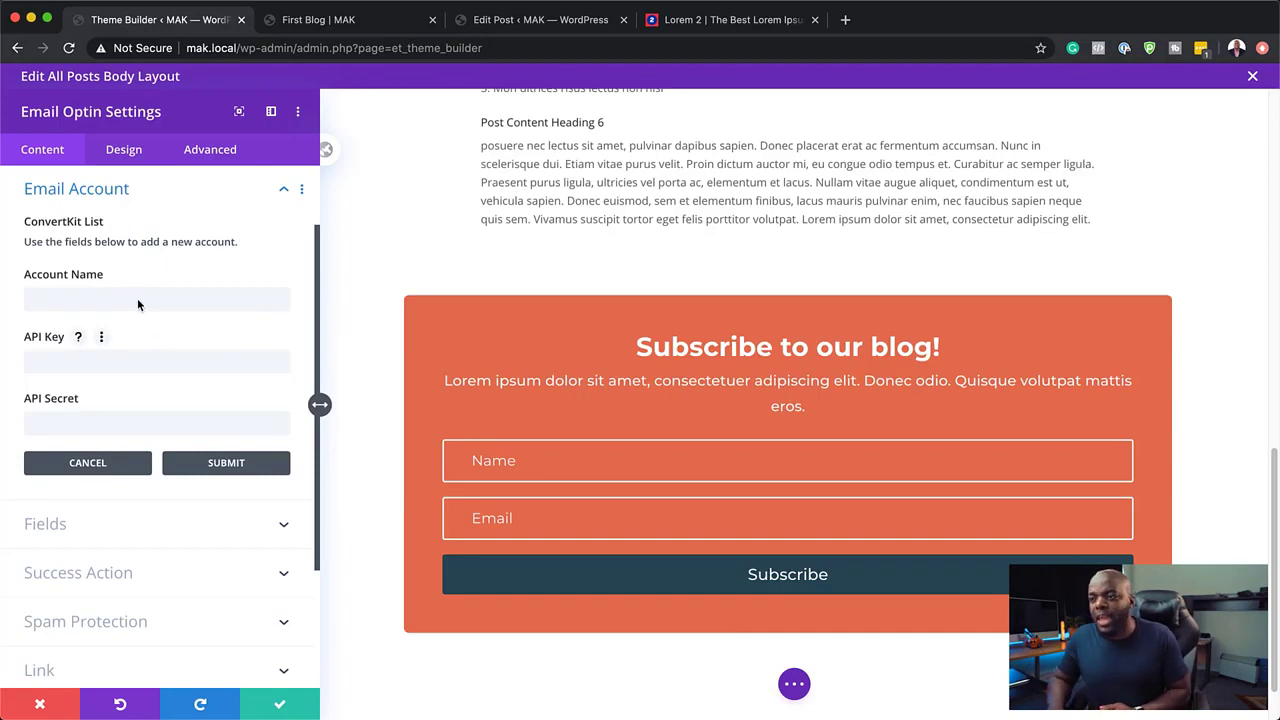
pyautogui.click(132, 299)
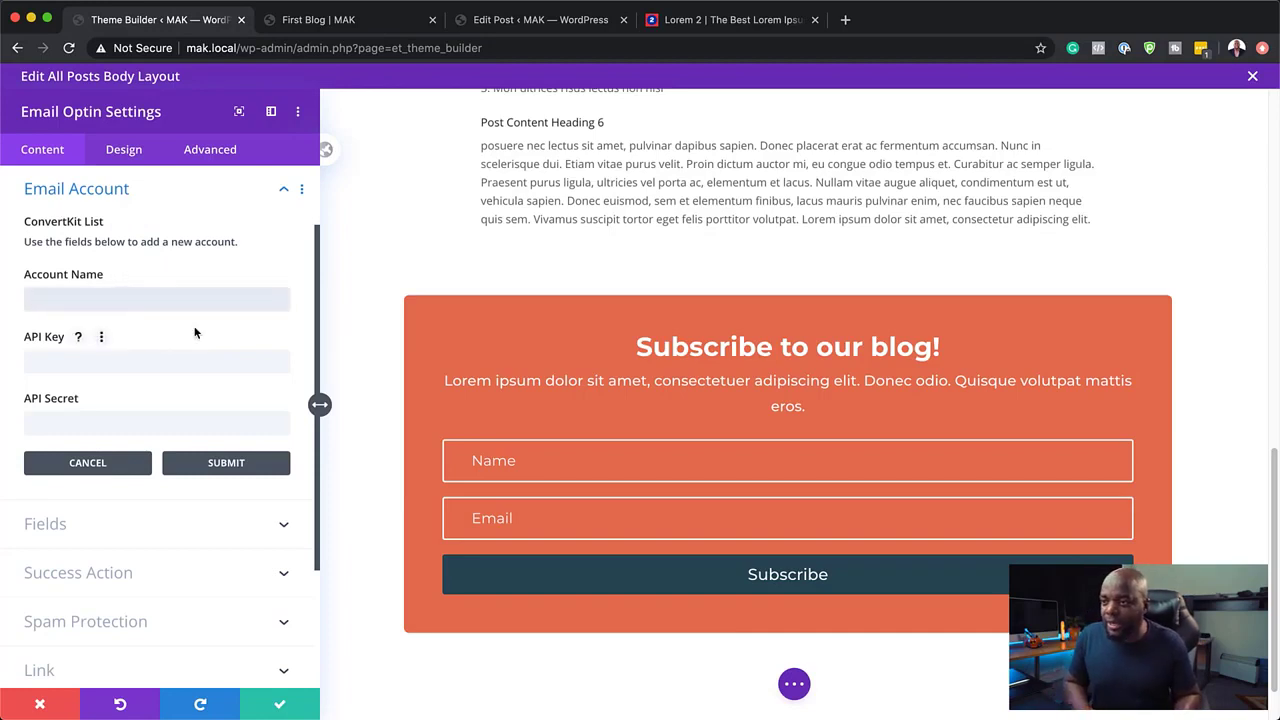
pyautogui.write('Mak')
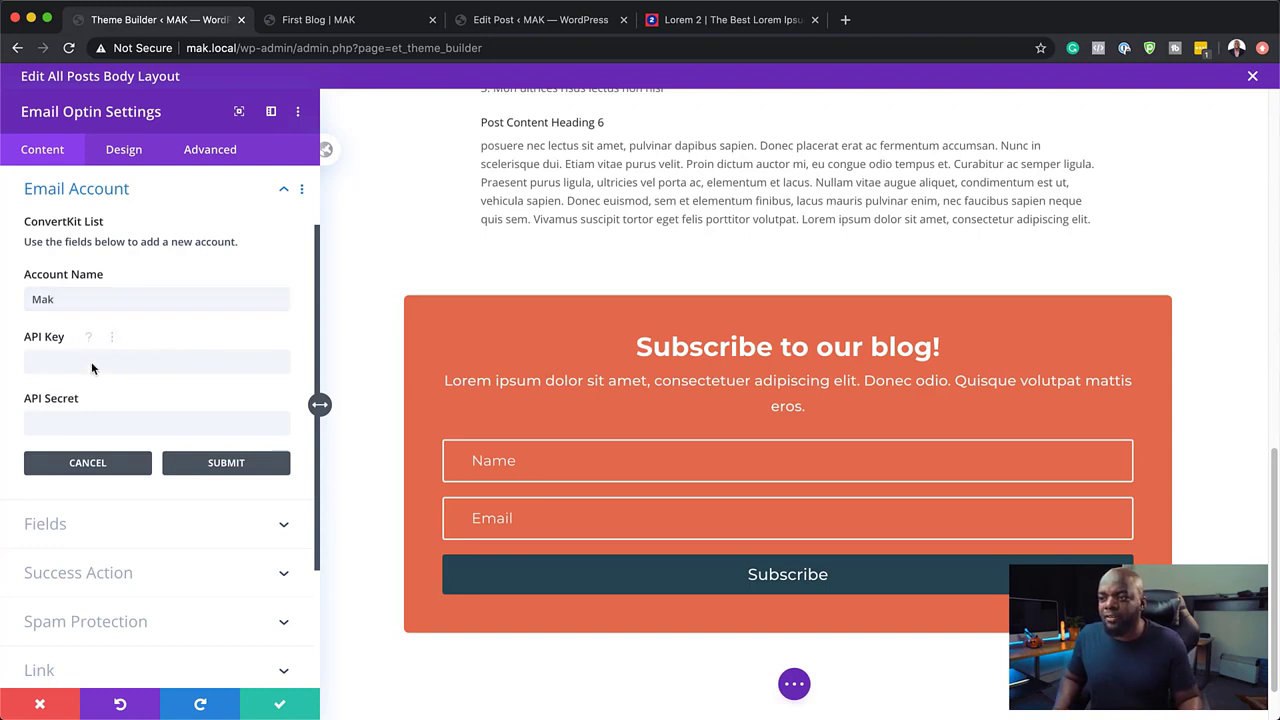
pyautogui.click(92, 365)
pyautogui.click(171, 334)
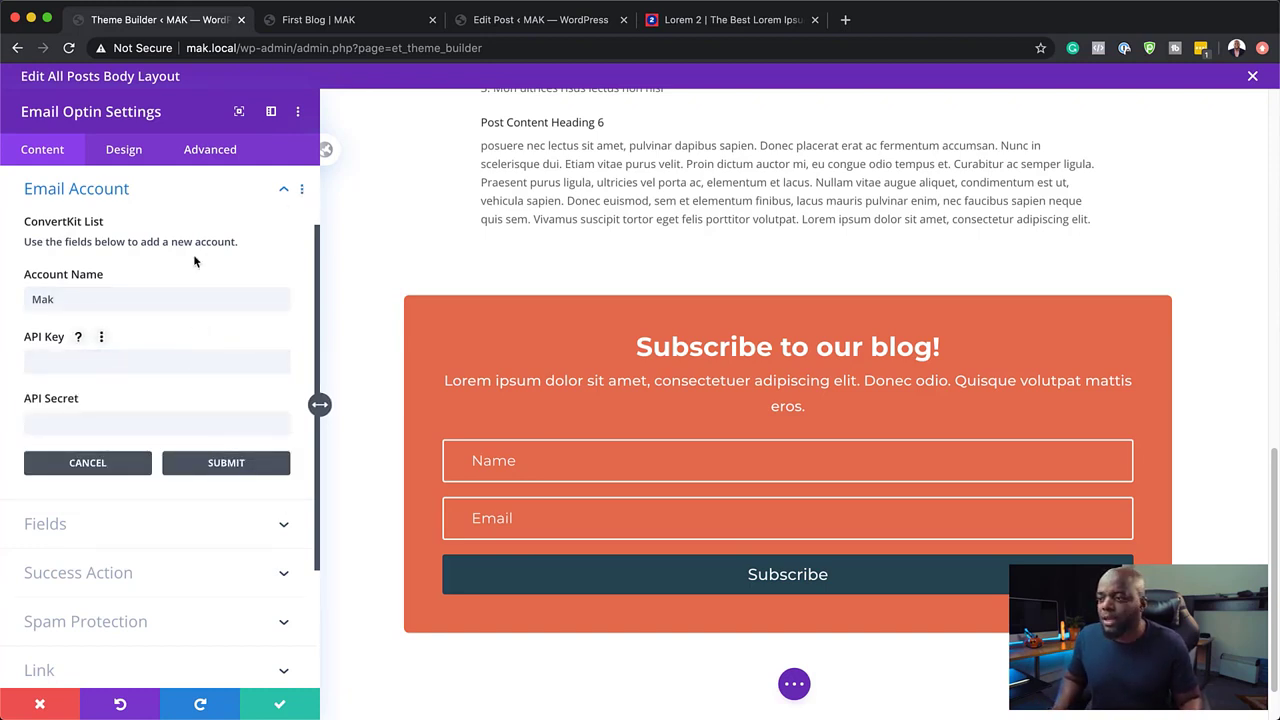
pyautogui.click(231, 466)
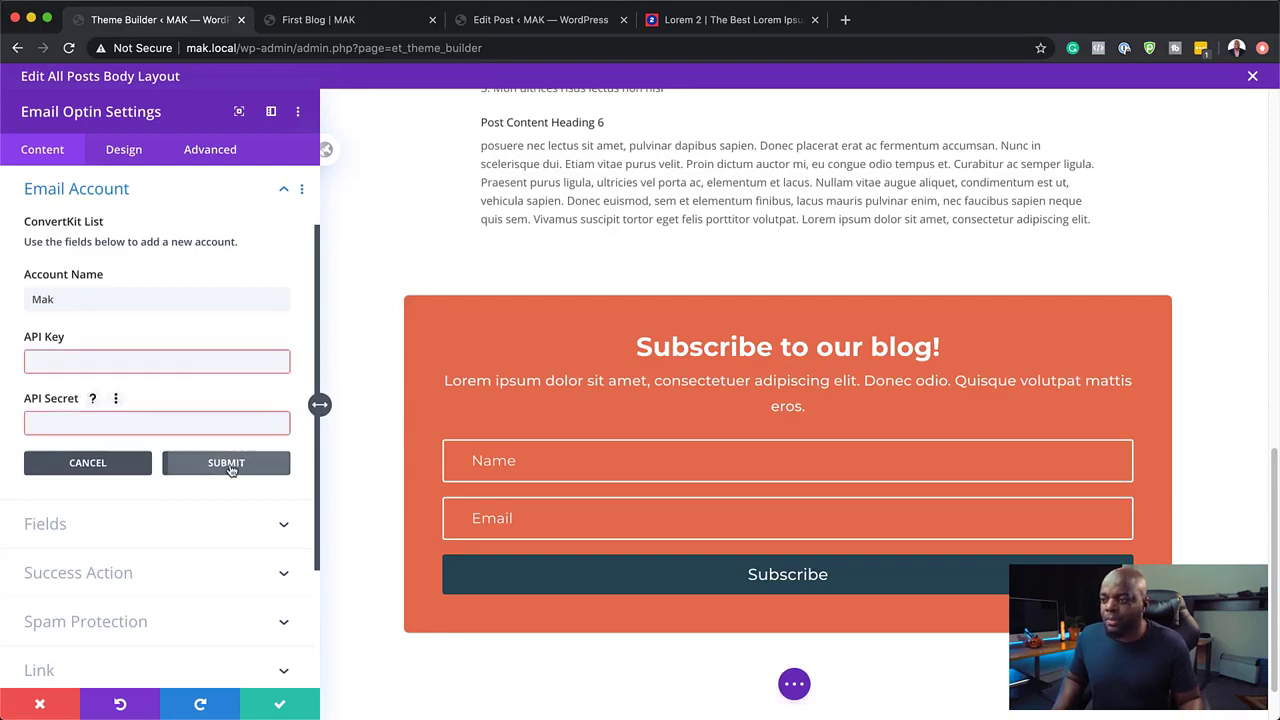
pyautogui.click(88, 464)
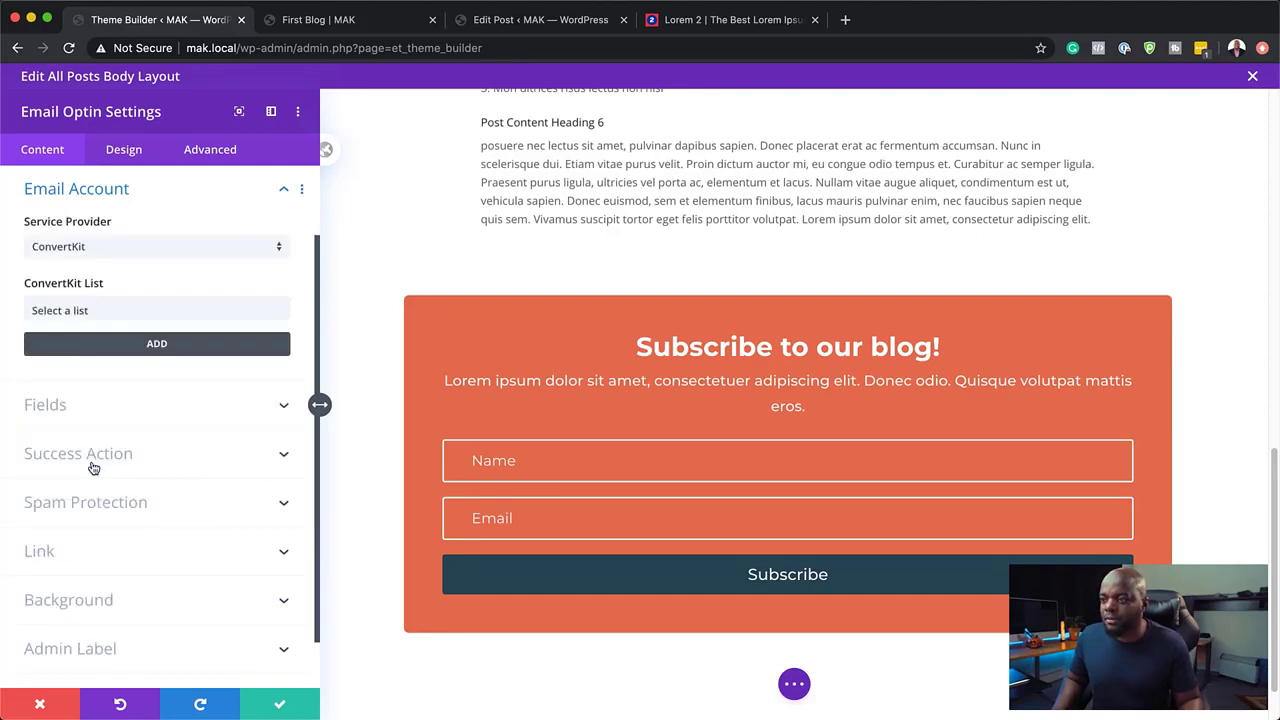
# Turn off the Name field in the opt-in form and save the Email Optin module settings.
pyautogui.click(83, 409)
pyautogui.click(80, 413)
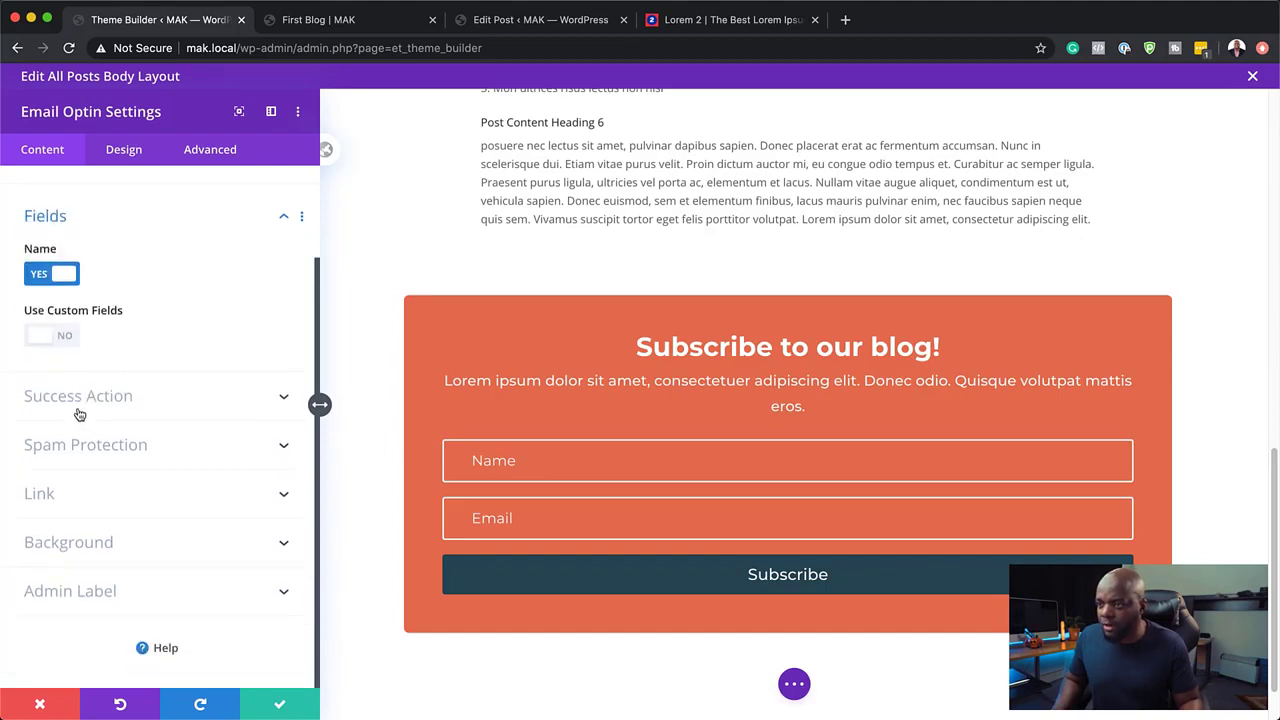
pyautogui.click(39, 278)
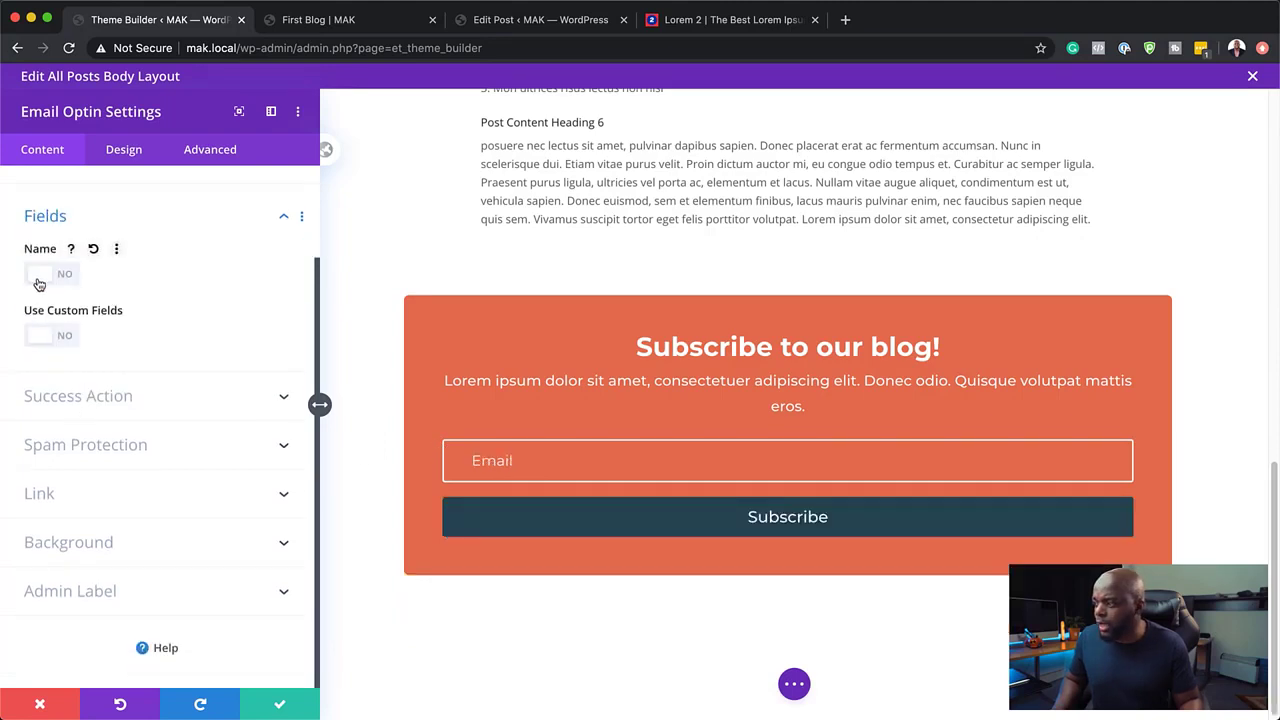
pyautogui.click(275, 706)
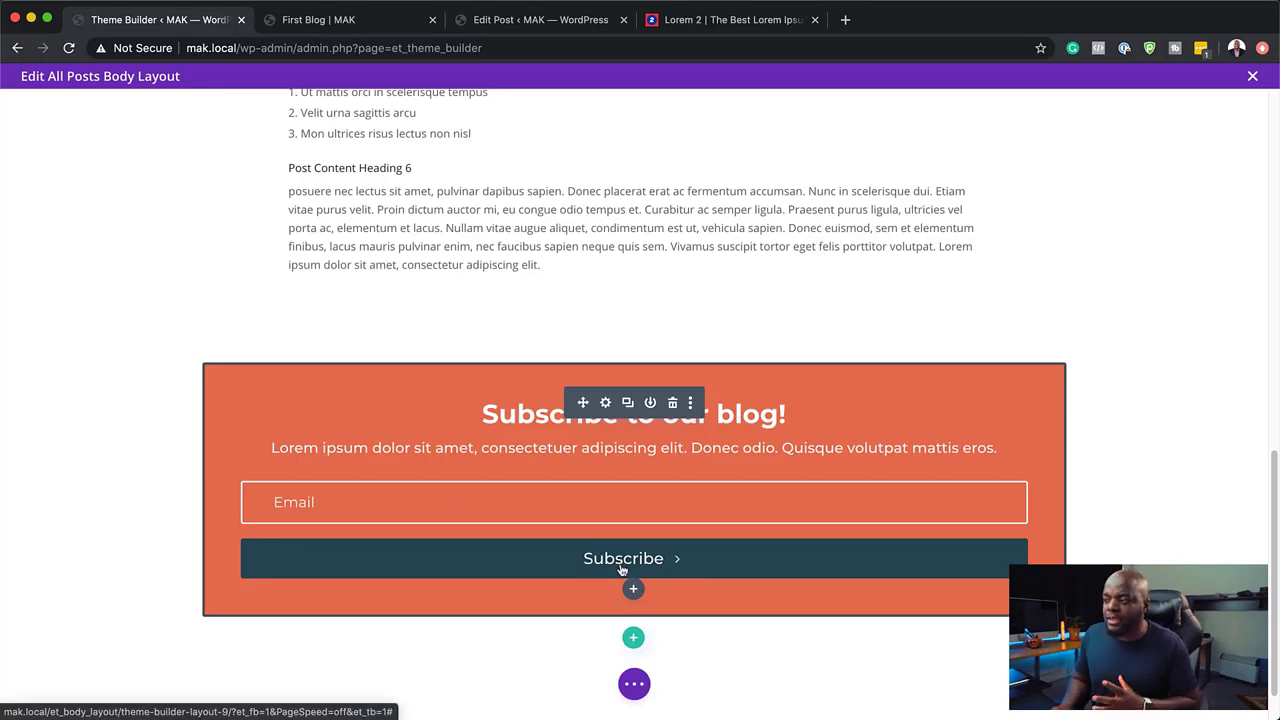
# Try the "Redirect to a custom URL" success action on the opt-in form, and discard the change.
pyautogui.click(605, 402)
pyautogui.scroll(-5, 289, 388)
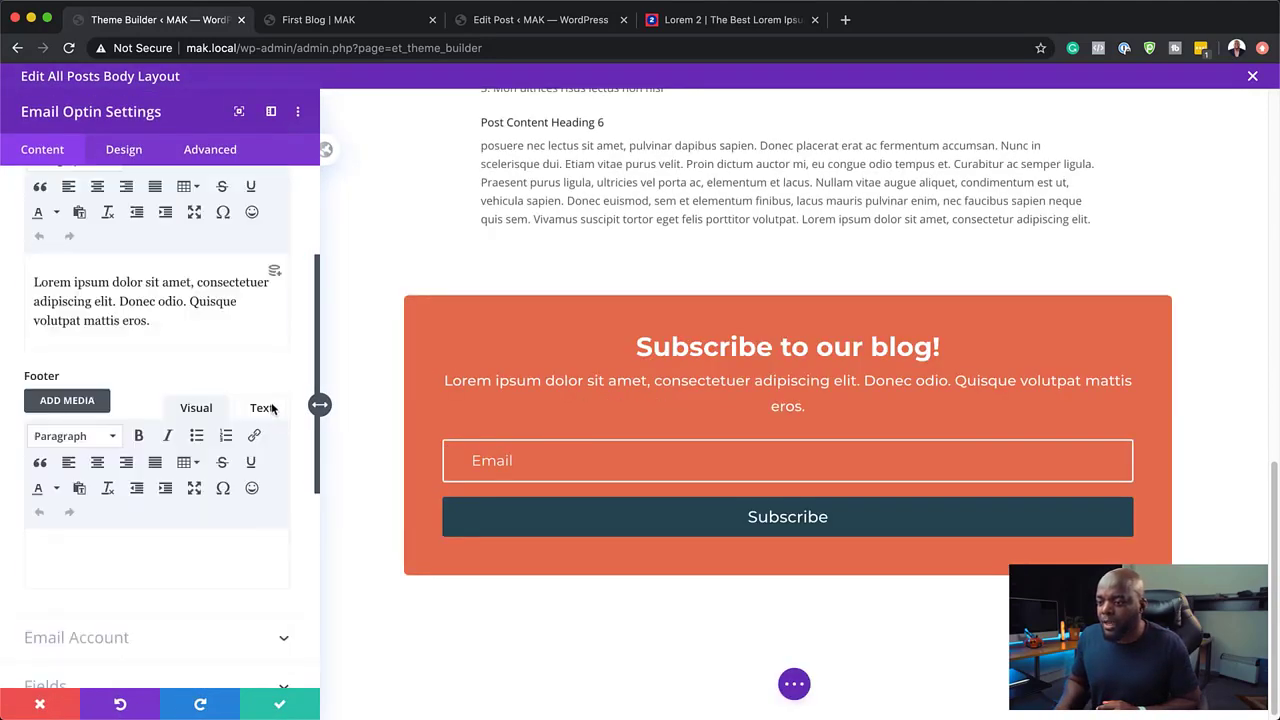
pyautogui.click(80, 551)
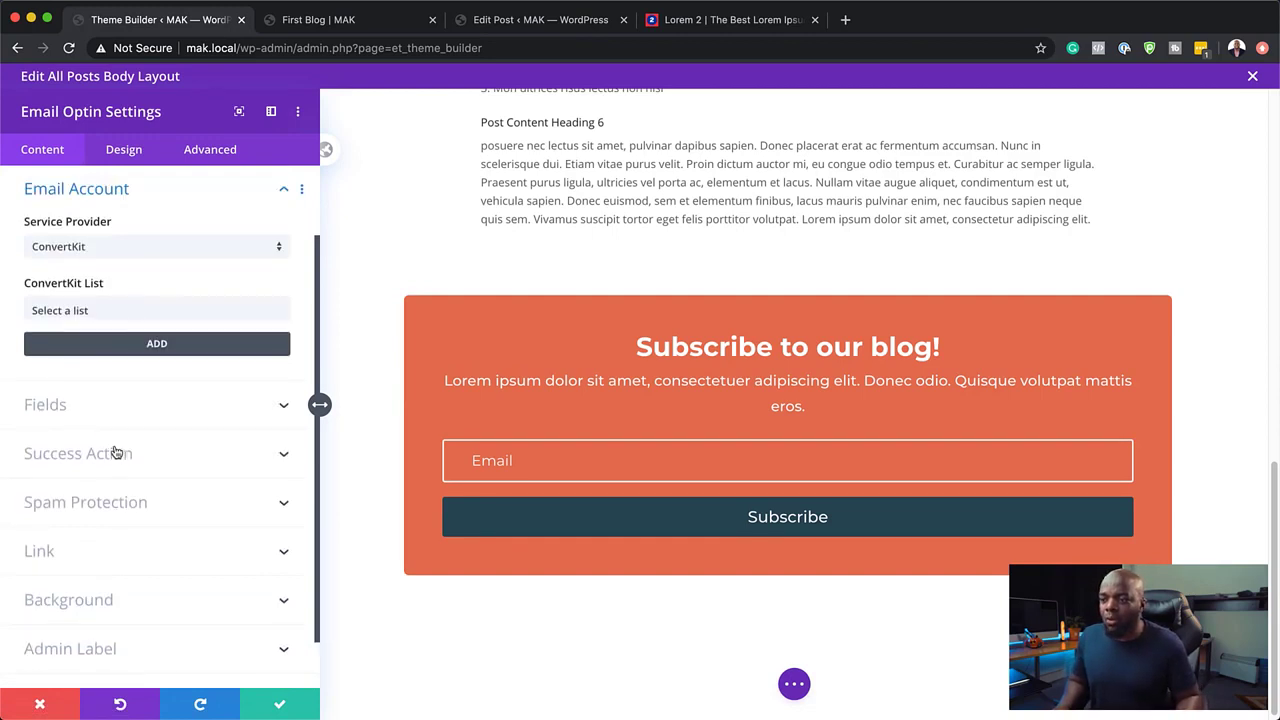
pyautogui.scroll(2, 133, 478)
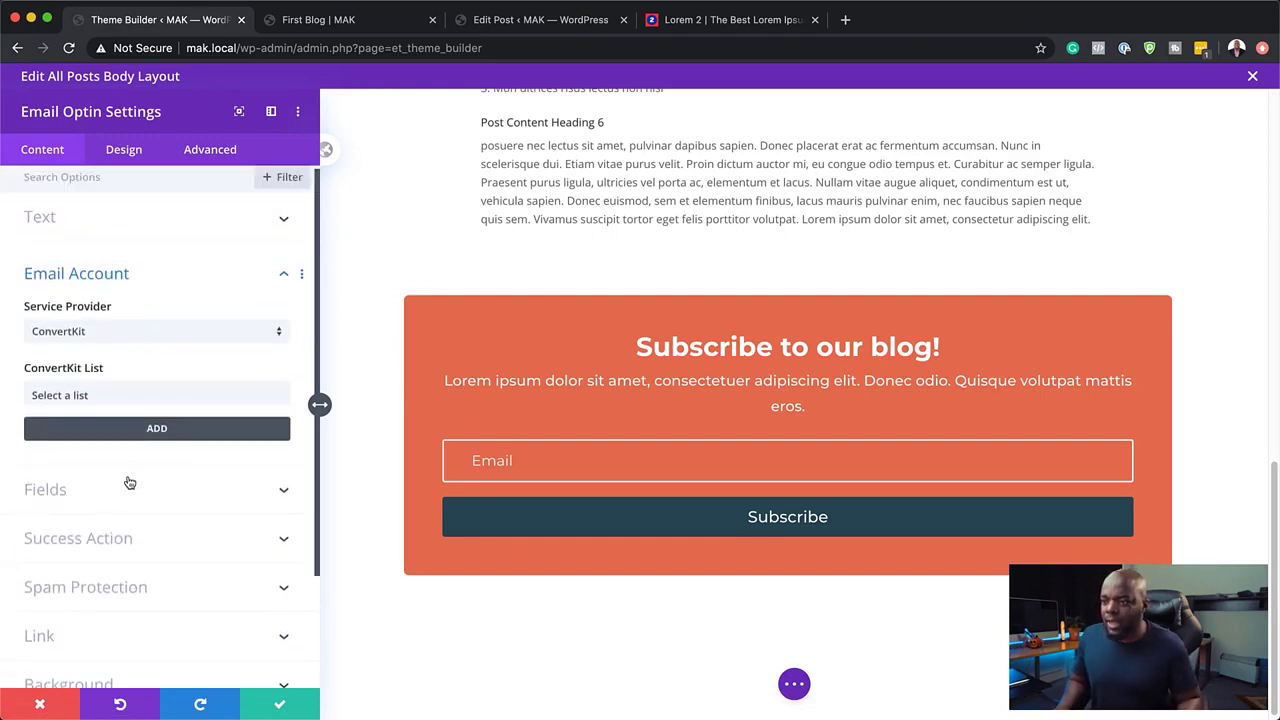
pyautogui.click(120, 539)
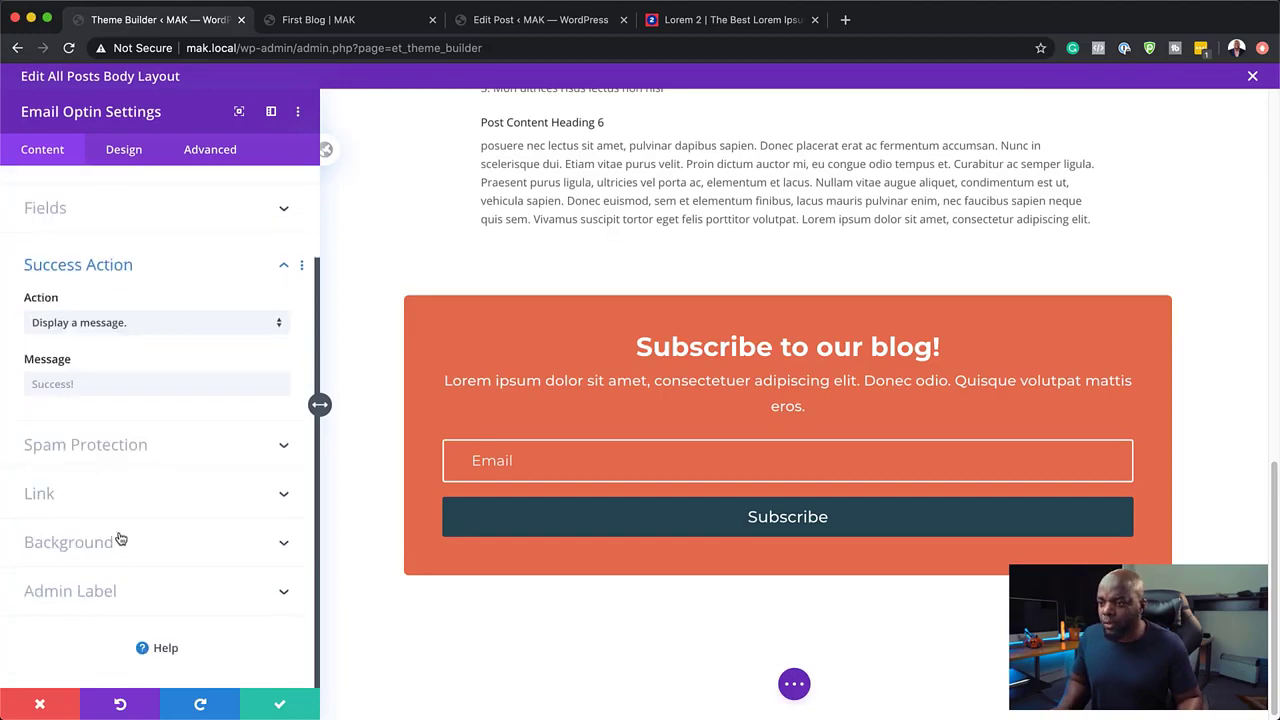
pyautogui.click(96, 379)
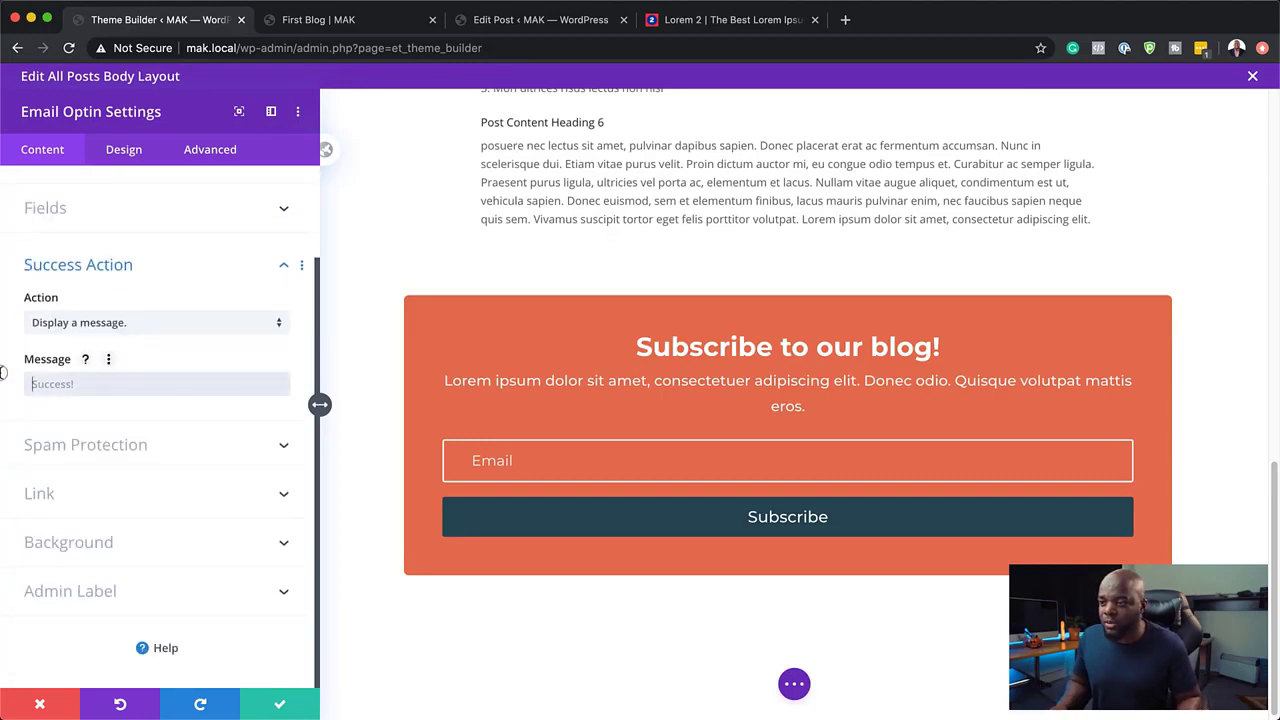
pyautogui.click(124, 324)
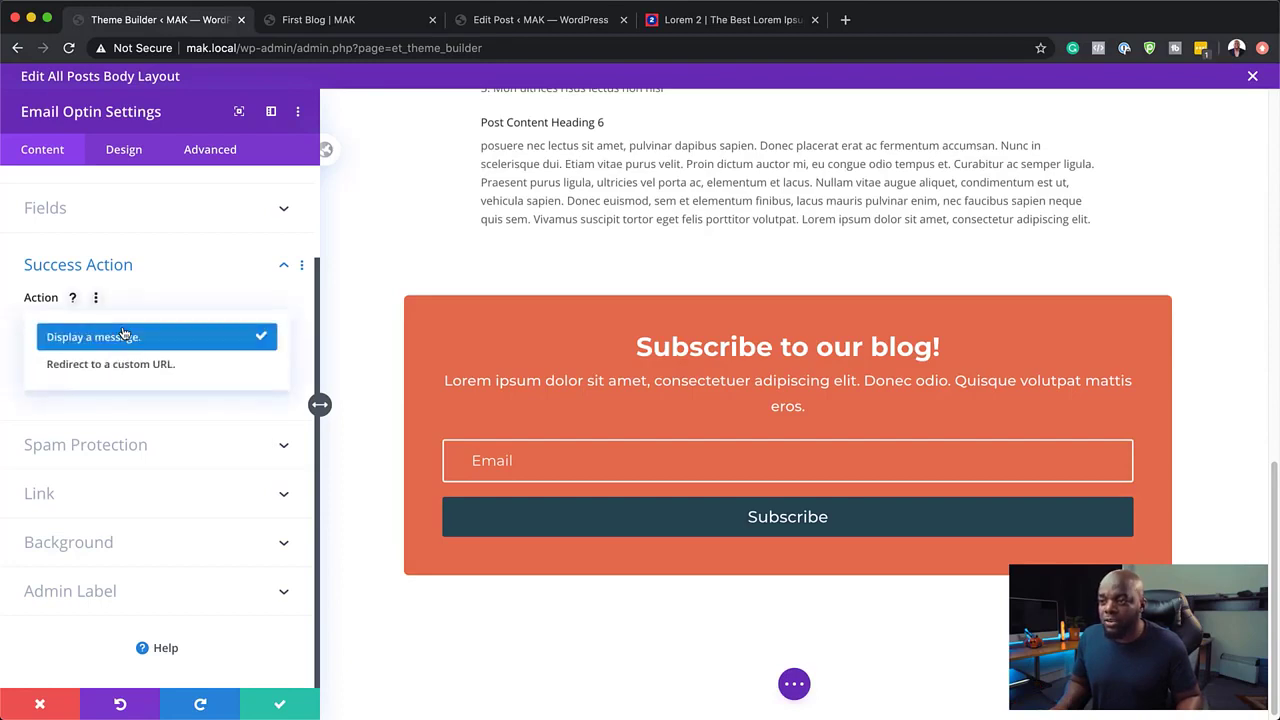
pyautogui.click(177, 370)
pyautogui.click(125, 384)
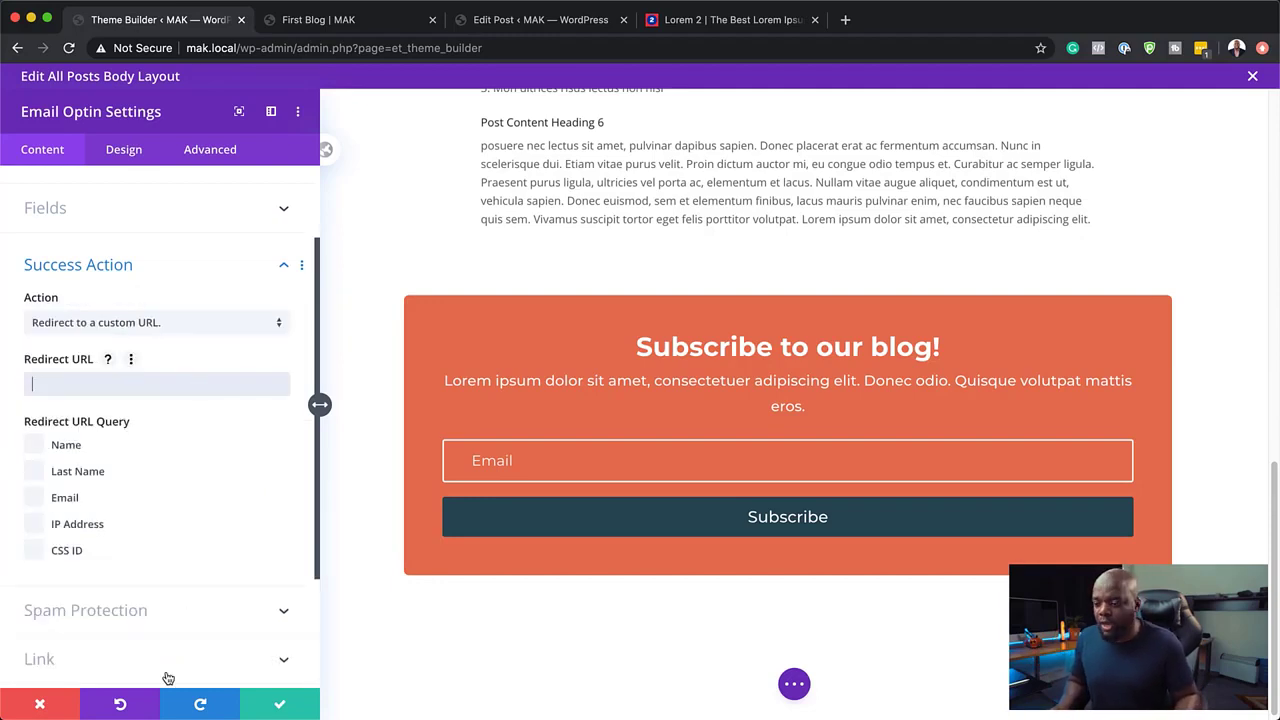
pyautogui.click(39, 705)
# Set the Post Content module's body text font to Montserrat and its text color to the saved dark blue swatch.
pyautogui.scroll(15, 371, 294)
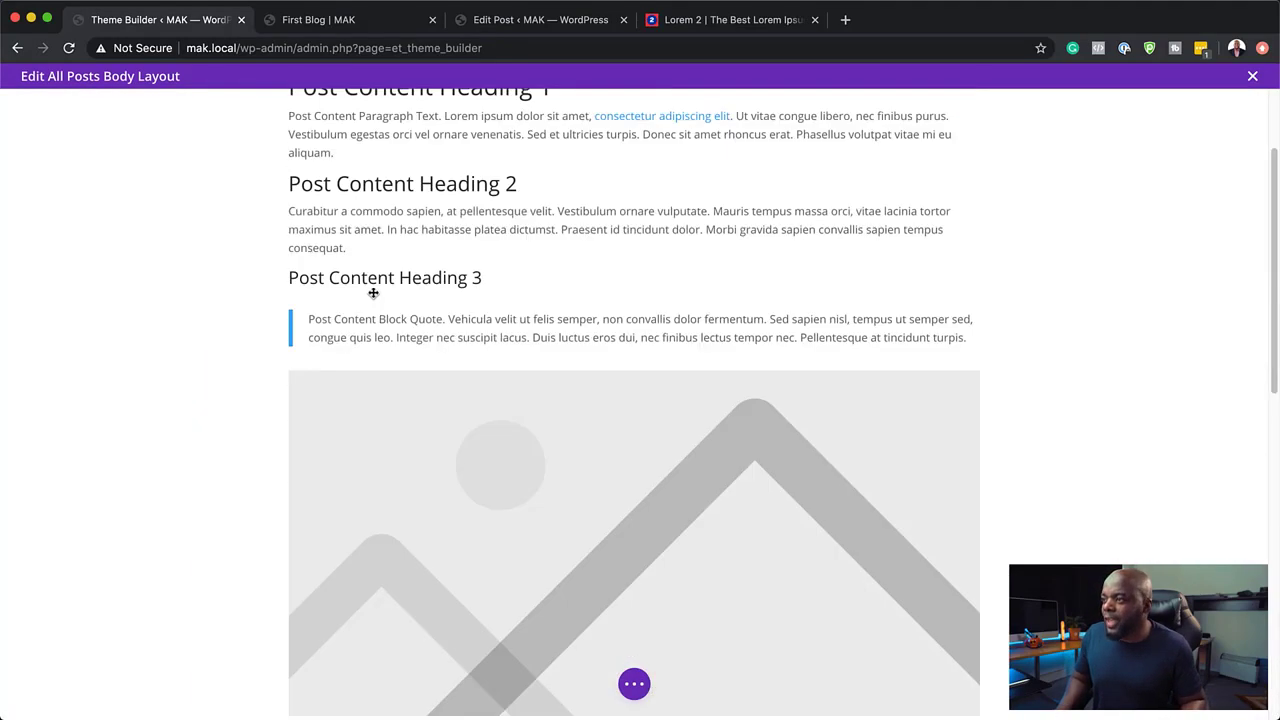
pyautogui.click(628, 195)
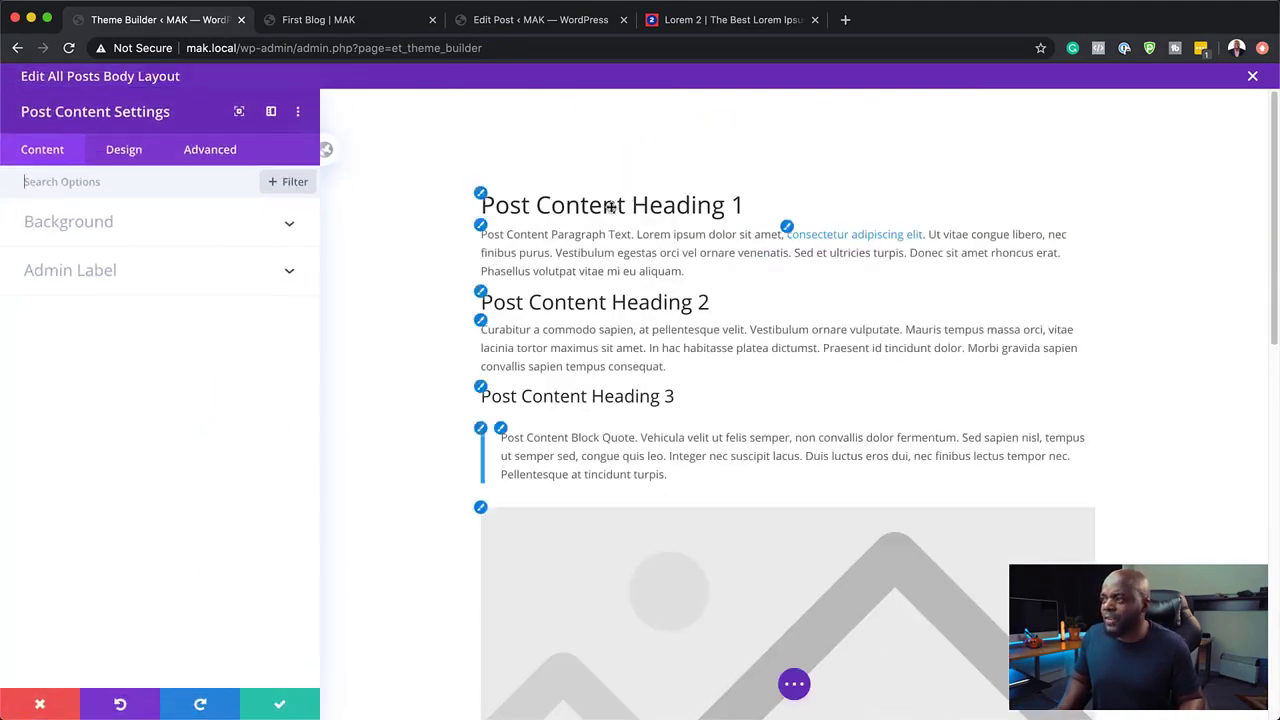
pyautogui.click(124, 153)
pyautogui.click(63, 278)
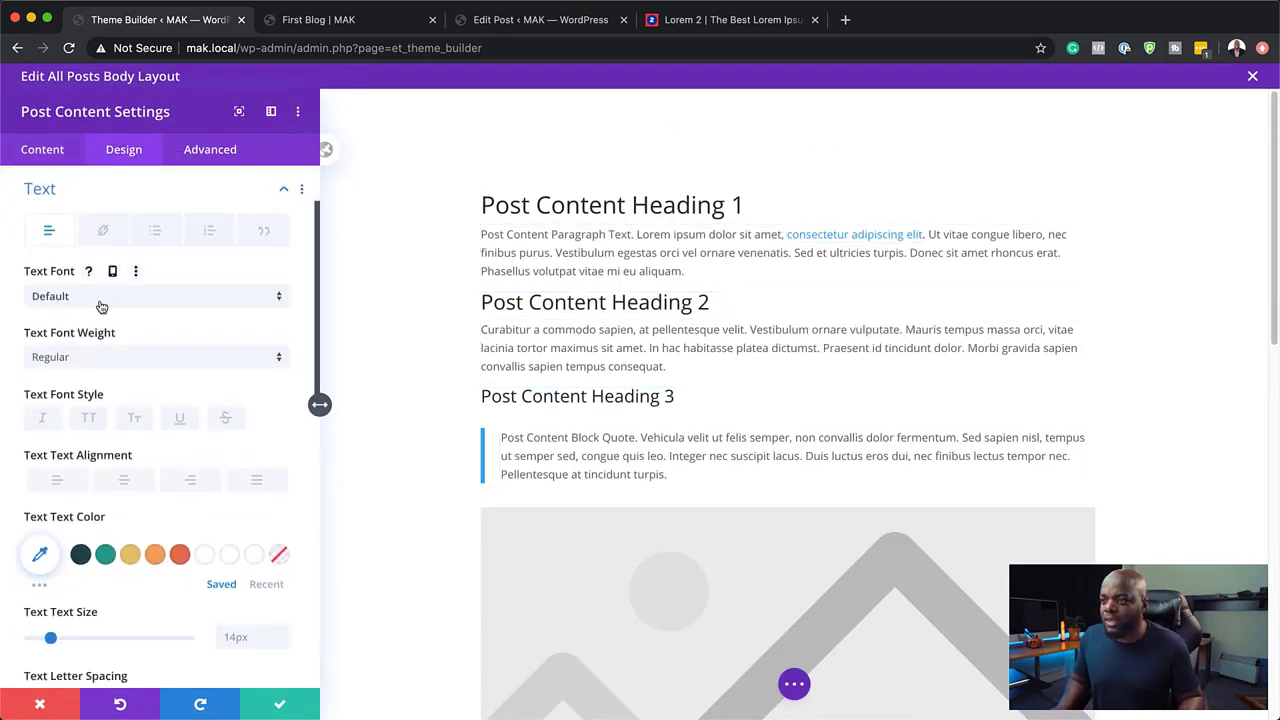
pyautogui.click(101, 297)
pyautogui.click(100, 216)
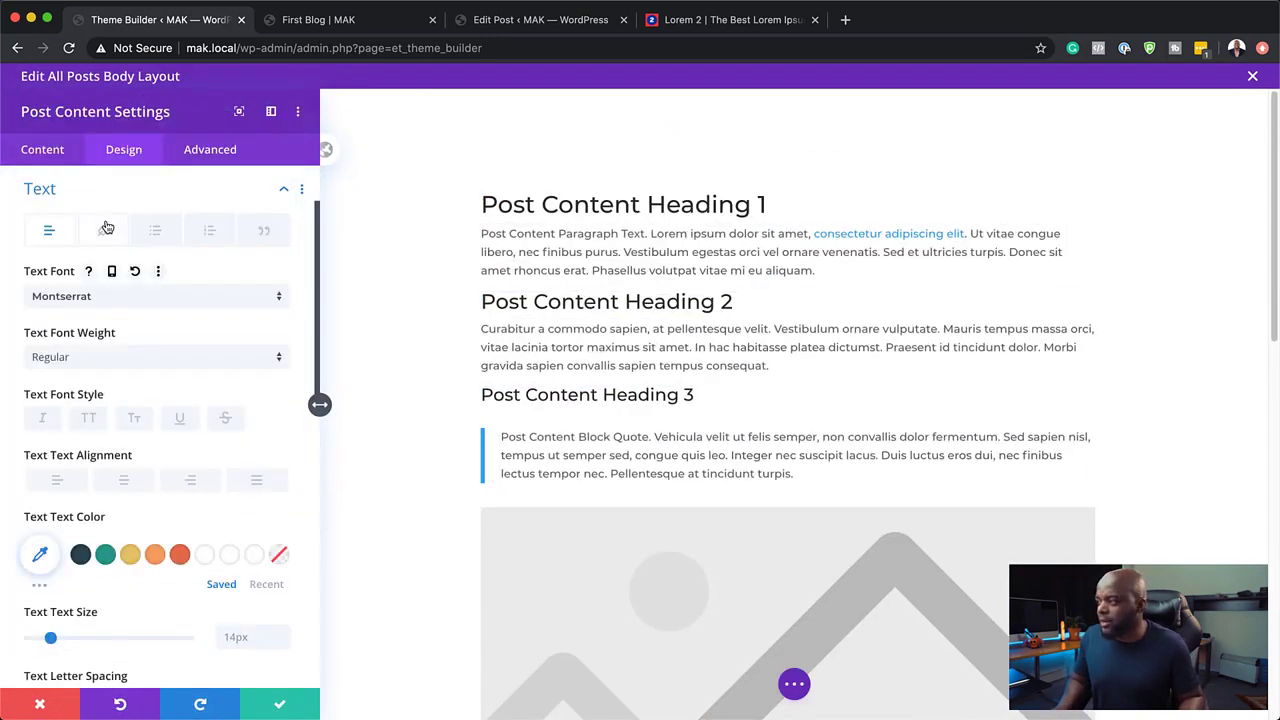
pyautogui.click(81, 556)
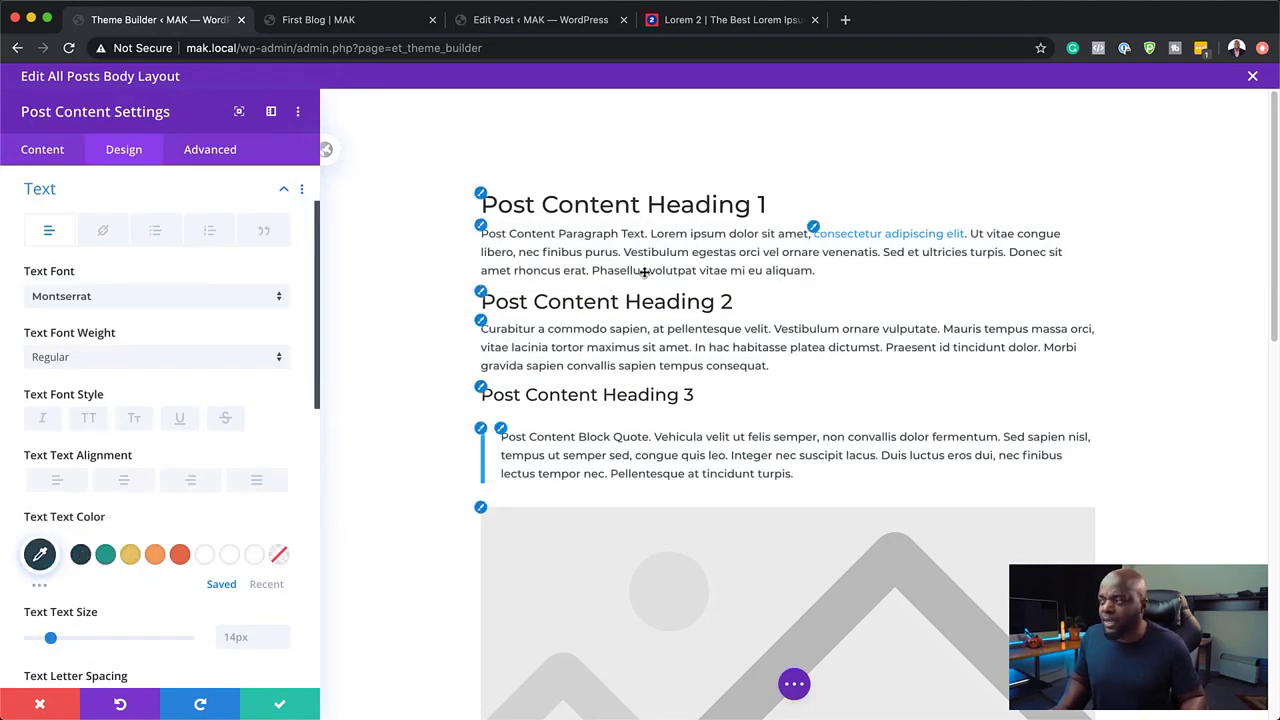
# Set the font weight of Heading 1, Heading 2 and Heading 3 in the Post Content module to Bold.
pyautogui.click(500, 200)
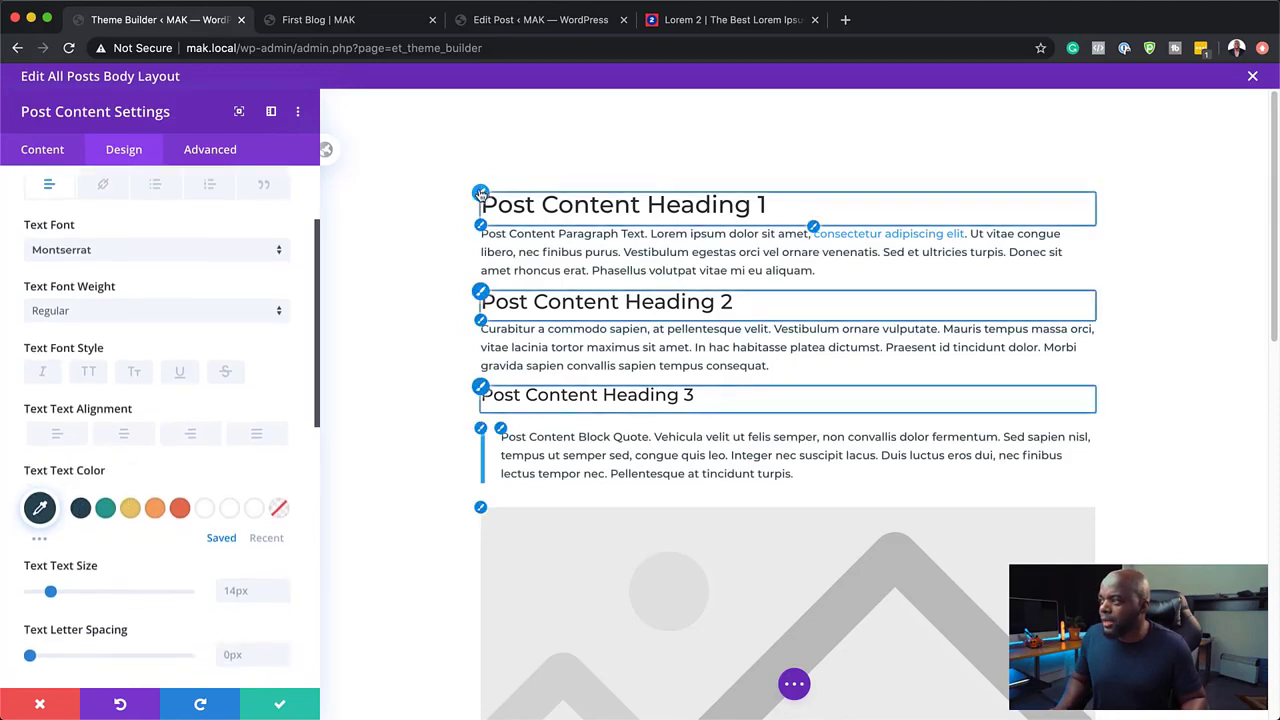
pyautogui.click(129, 357)
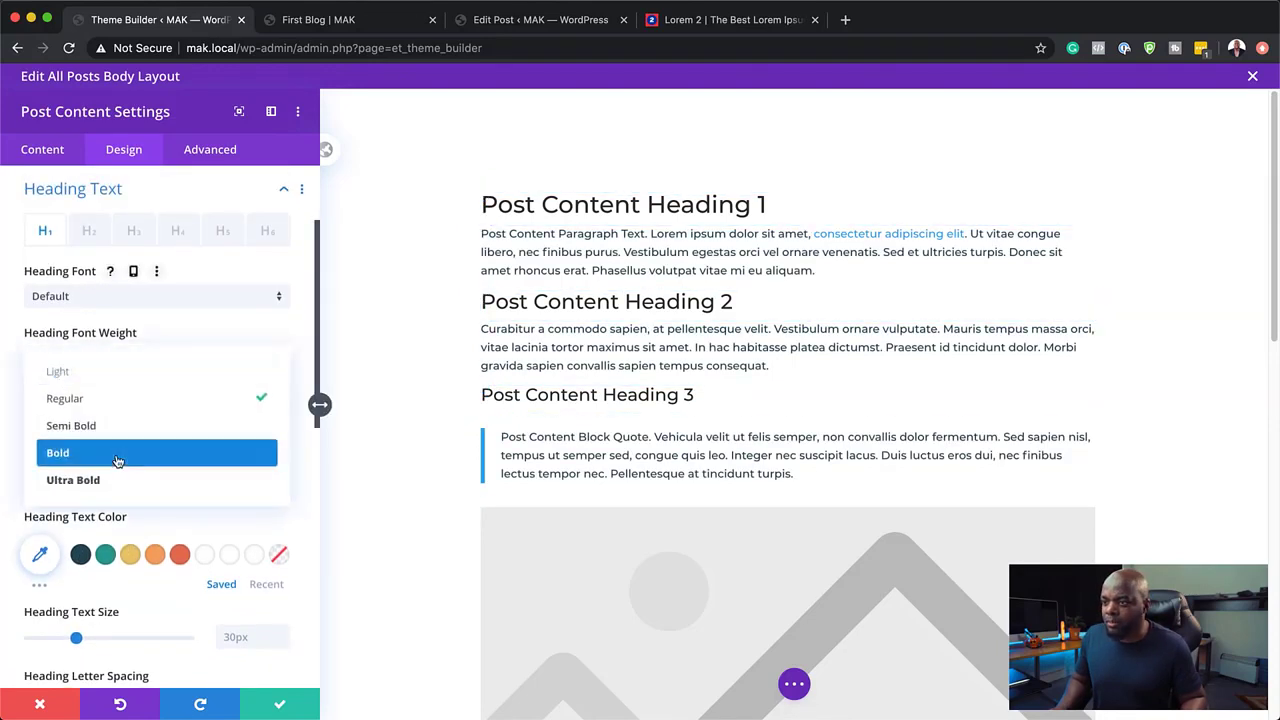
pyautogui.click(117, 452)
pyautogui.click(487, 300)
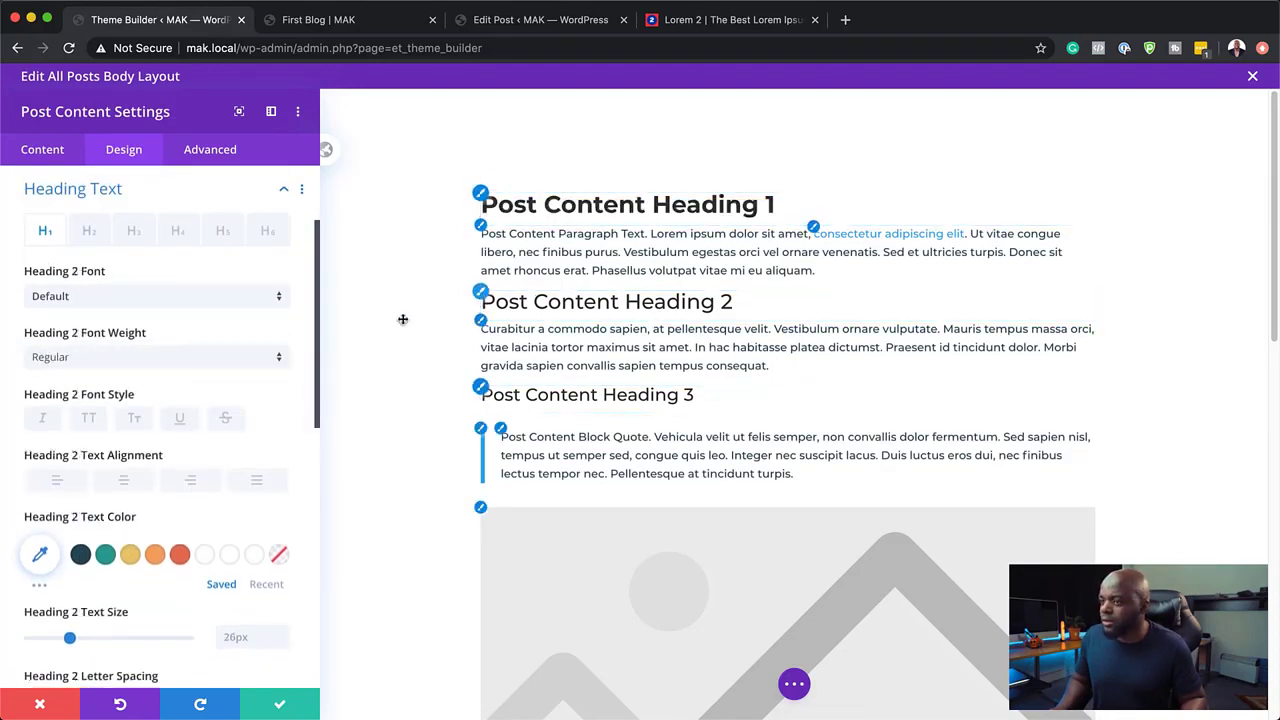
pyautogui.click(132, 363)
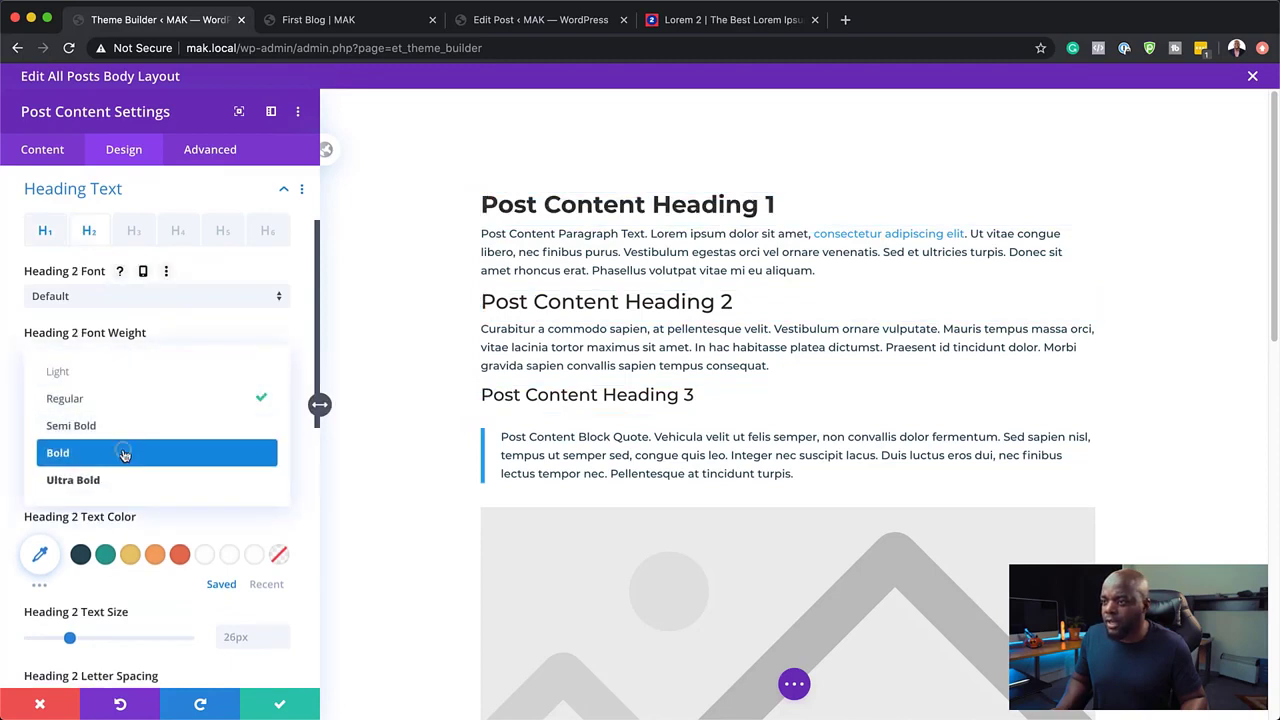
pyautogui.click(120, 451)
pyautogui.click(485, 395)
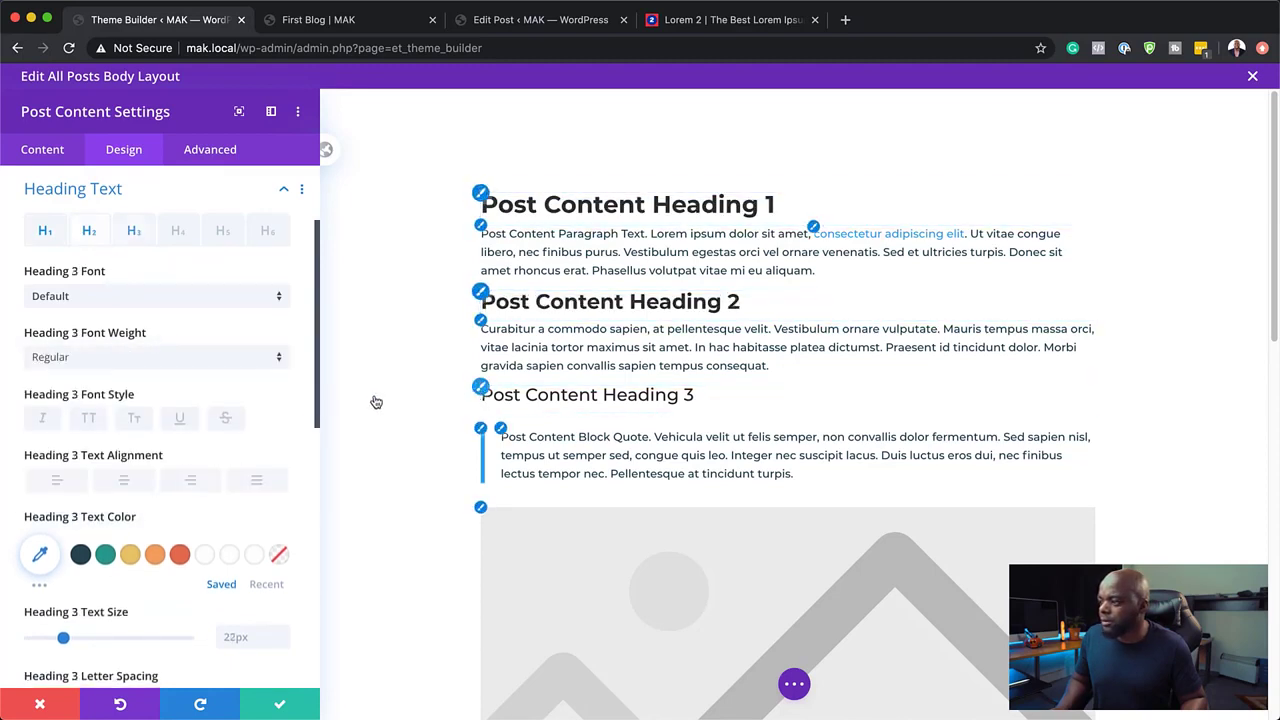
pyautogui.click(100, 364)
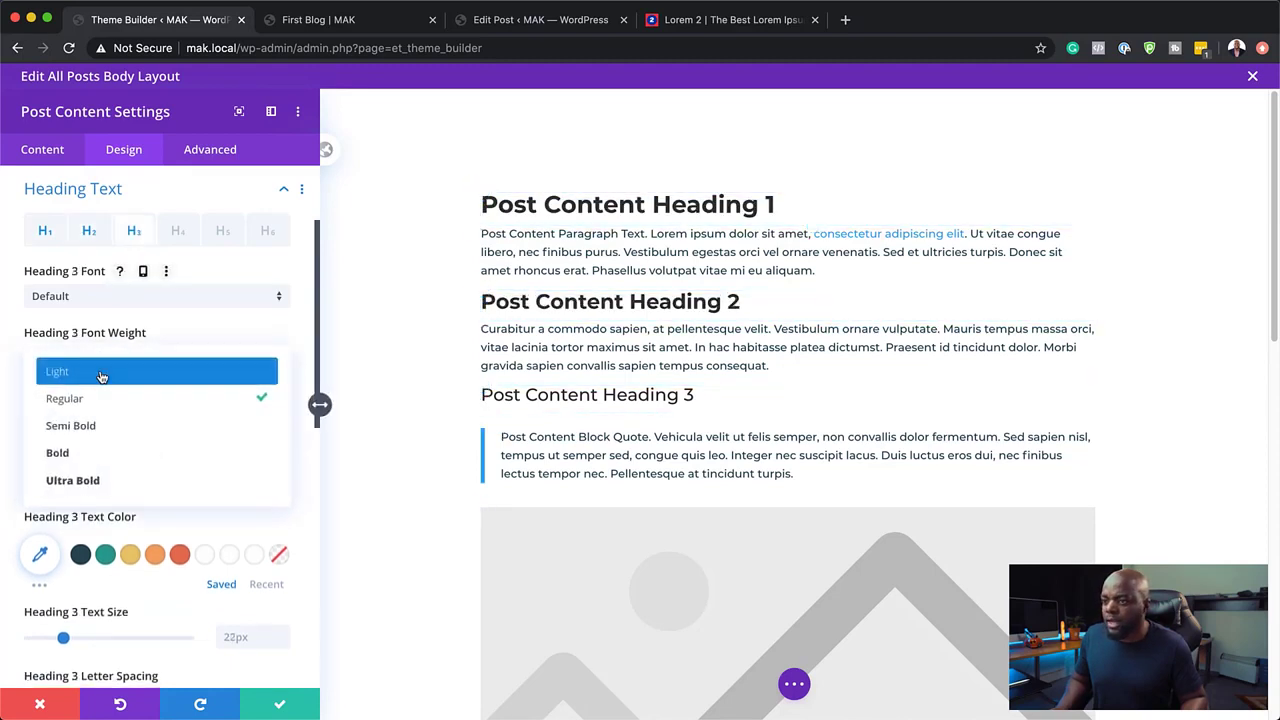
pyautogui.click(113, 454)
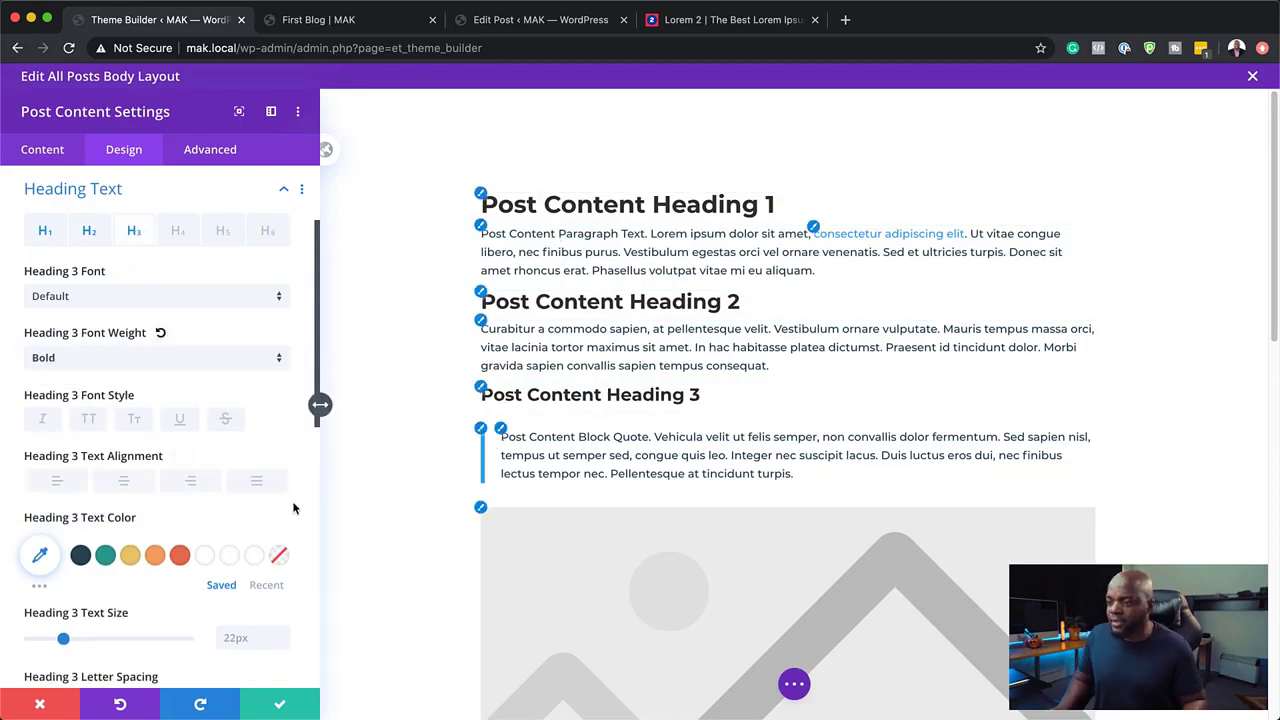
# Set the Post Content module's image rounded corners to 6 px on all corners and save the module settings.
pyautogui.scroll(-3, 646, 563)
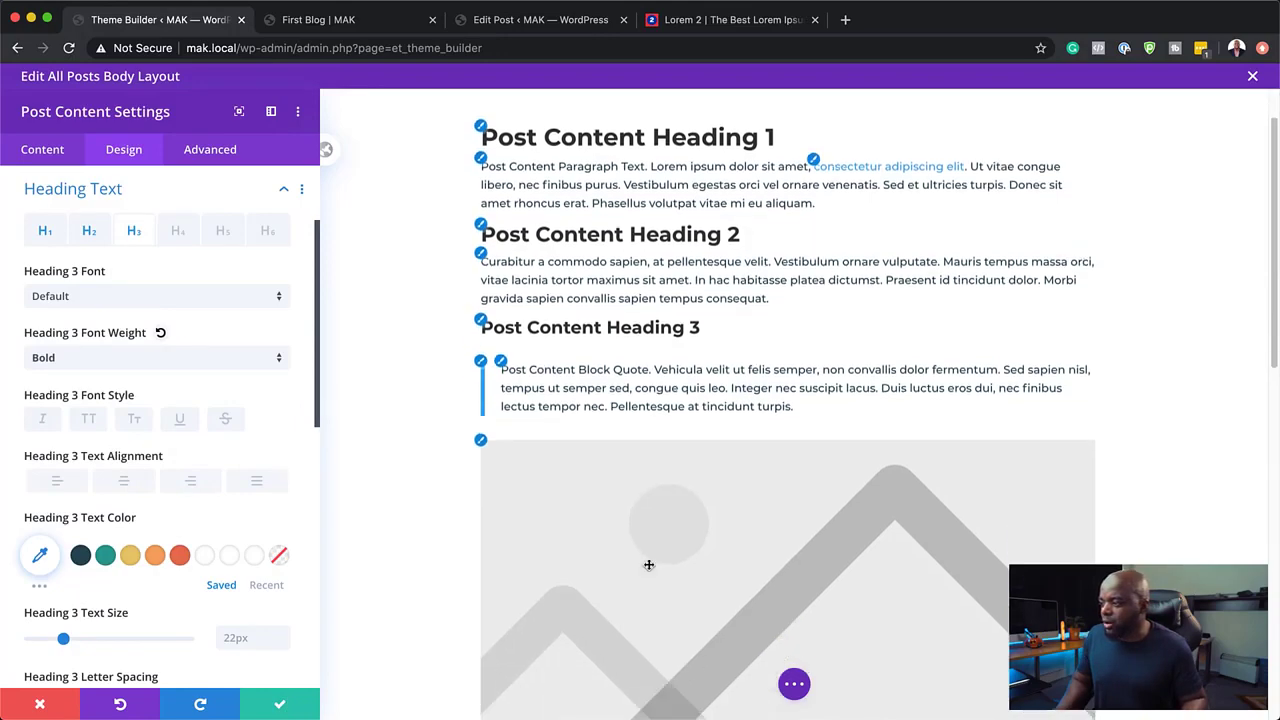
pyautogui.click(481, 351)
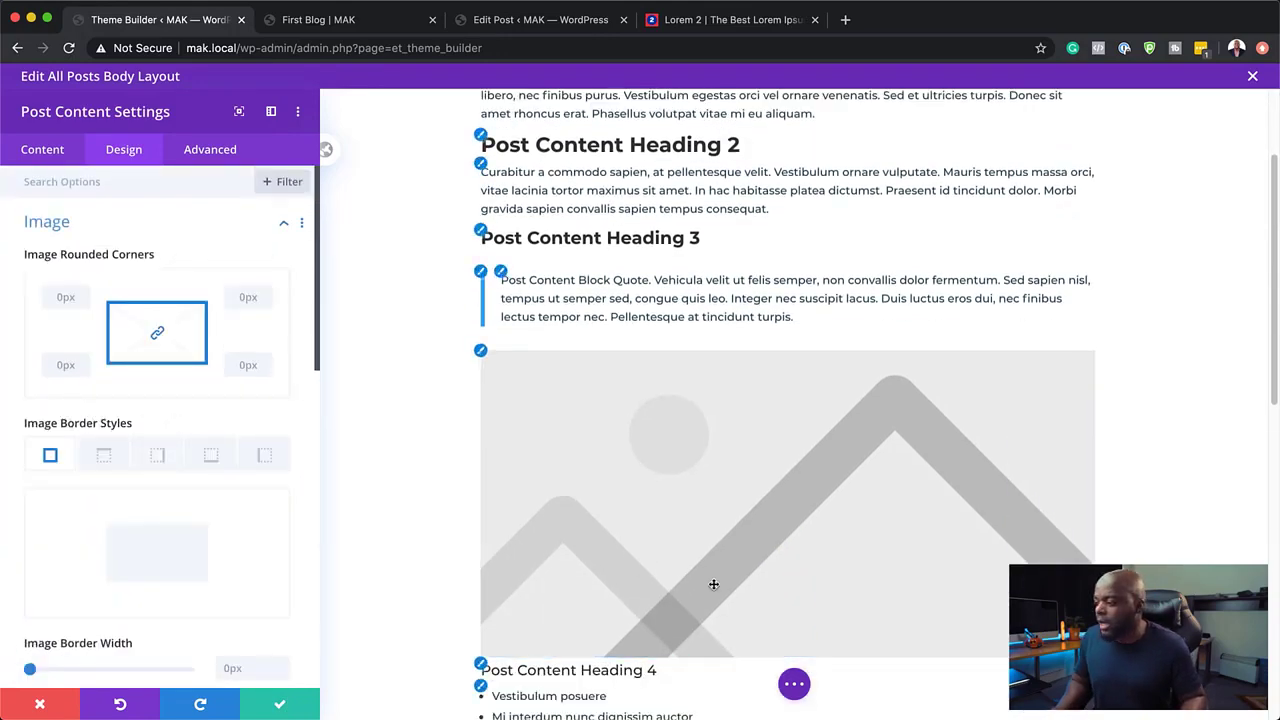
pyautogui.scroll(-10, 711, 583)
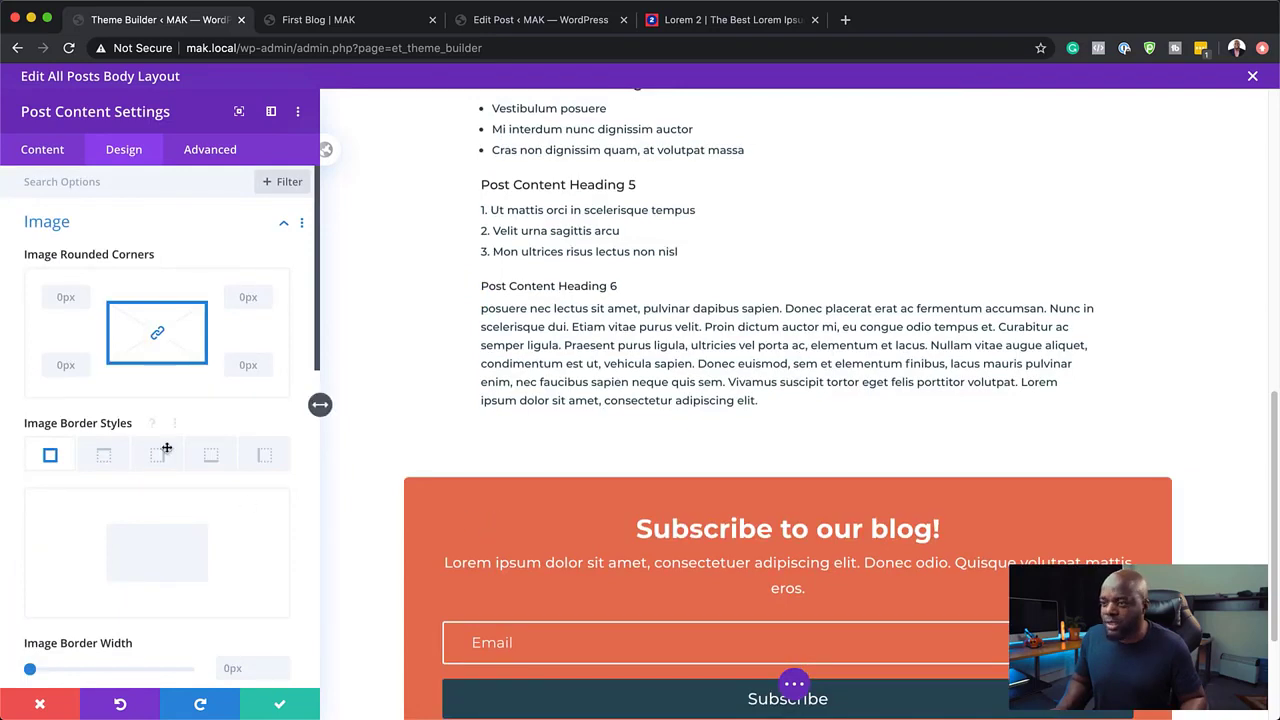
pyautogui.write('6')
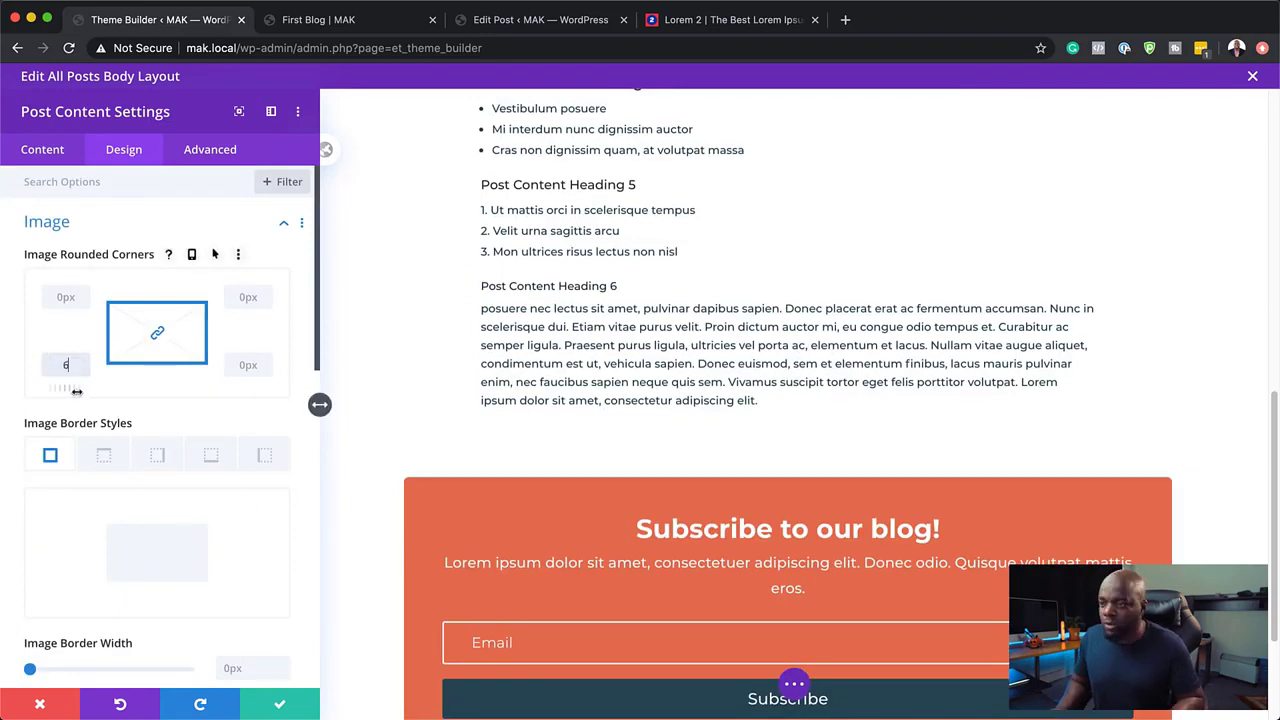
pyautogui.click(281, 706)
# Close the All Posts body layout editor and save the Theme Builder changes.
pyautogui.scroll(15, 280, 290)
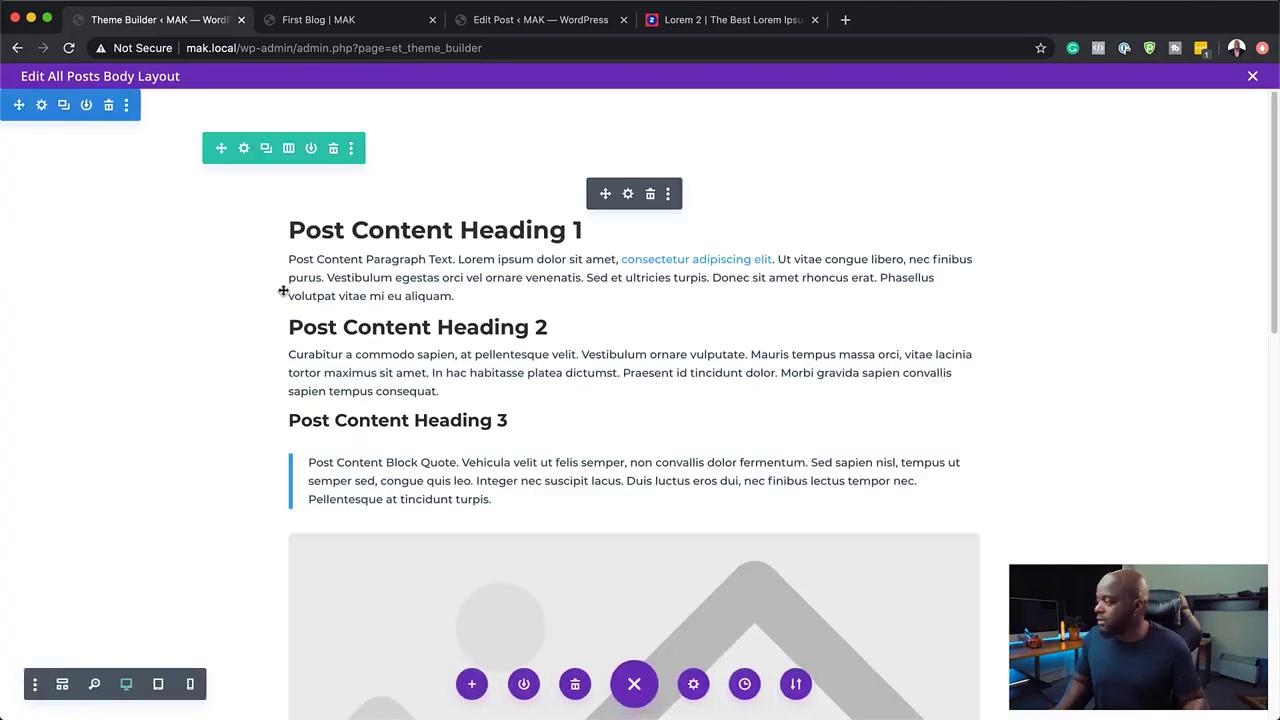
pyautogui.click(1252, 76)
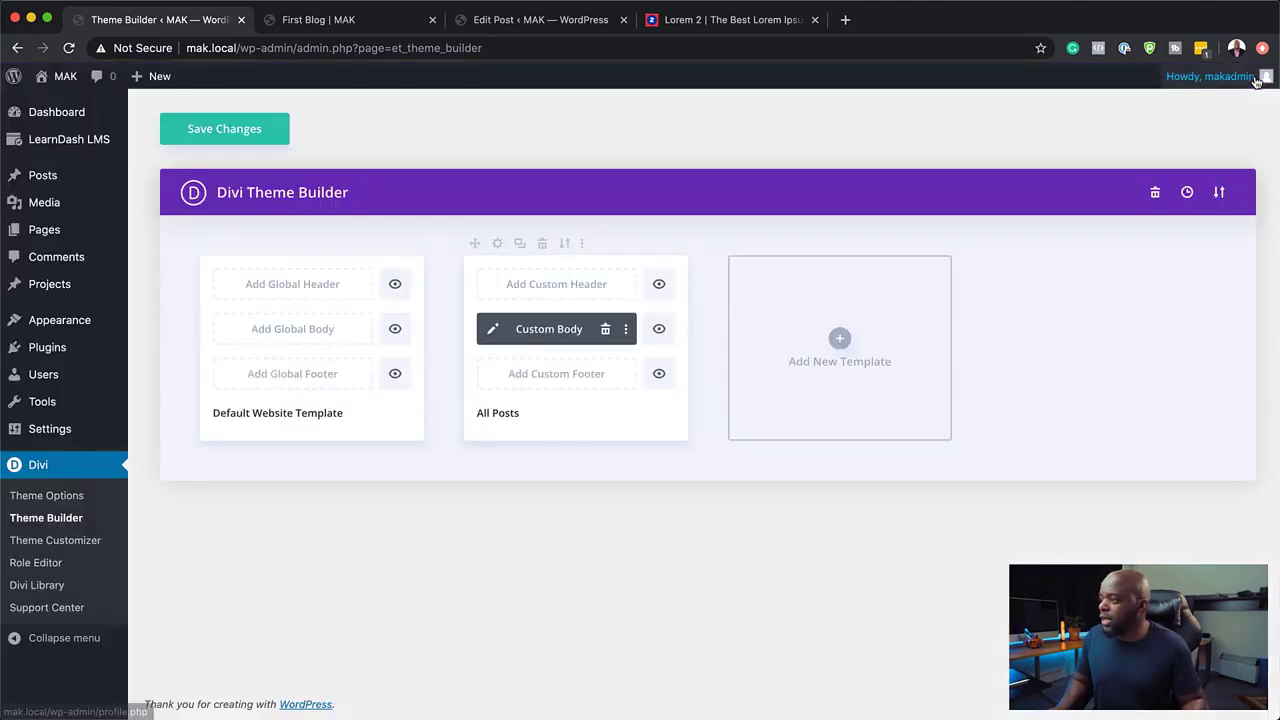
pyautogui.click(247, 132)
# Reload the First Blog post and examine its heading, text, image and the email opt-in form below the content.
pyautogui.hotkey('ctrl', 'Tab')
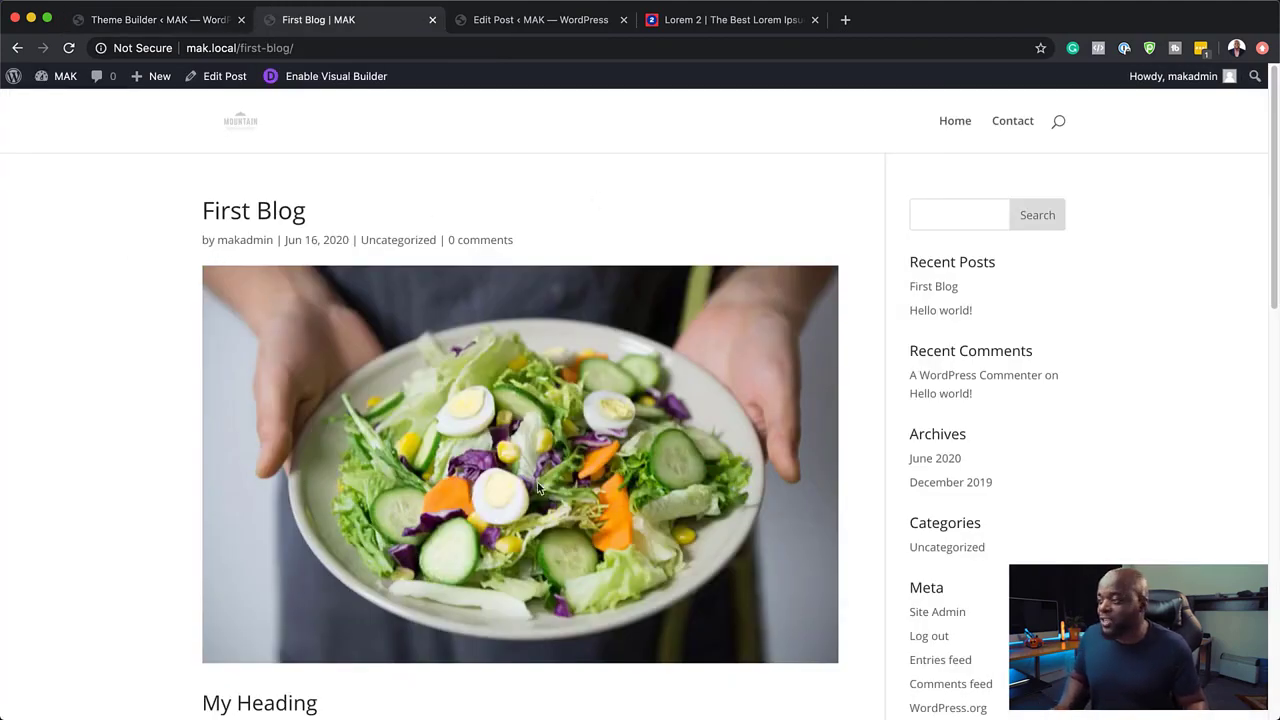
pyautogui.scroll(-10, 404, 535)
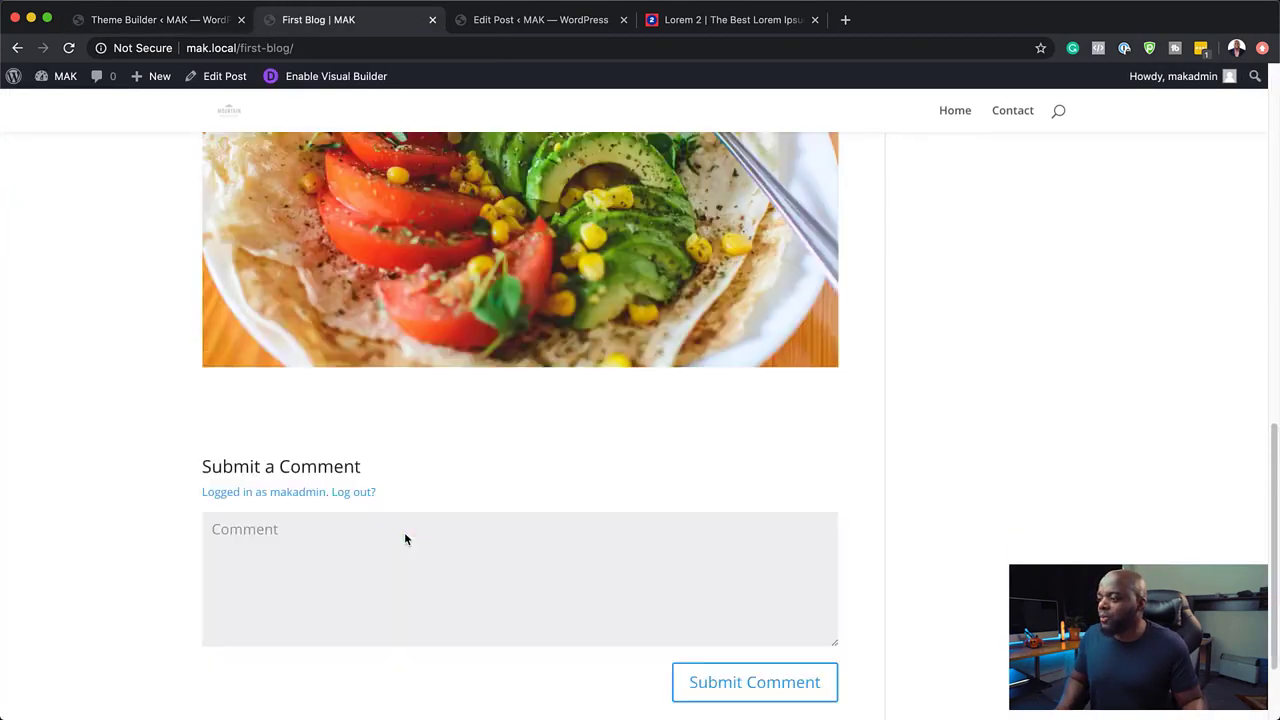
pyautogui.scroll(10, 405, 540)
pyautogui.click(69, 49)
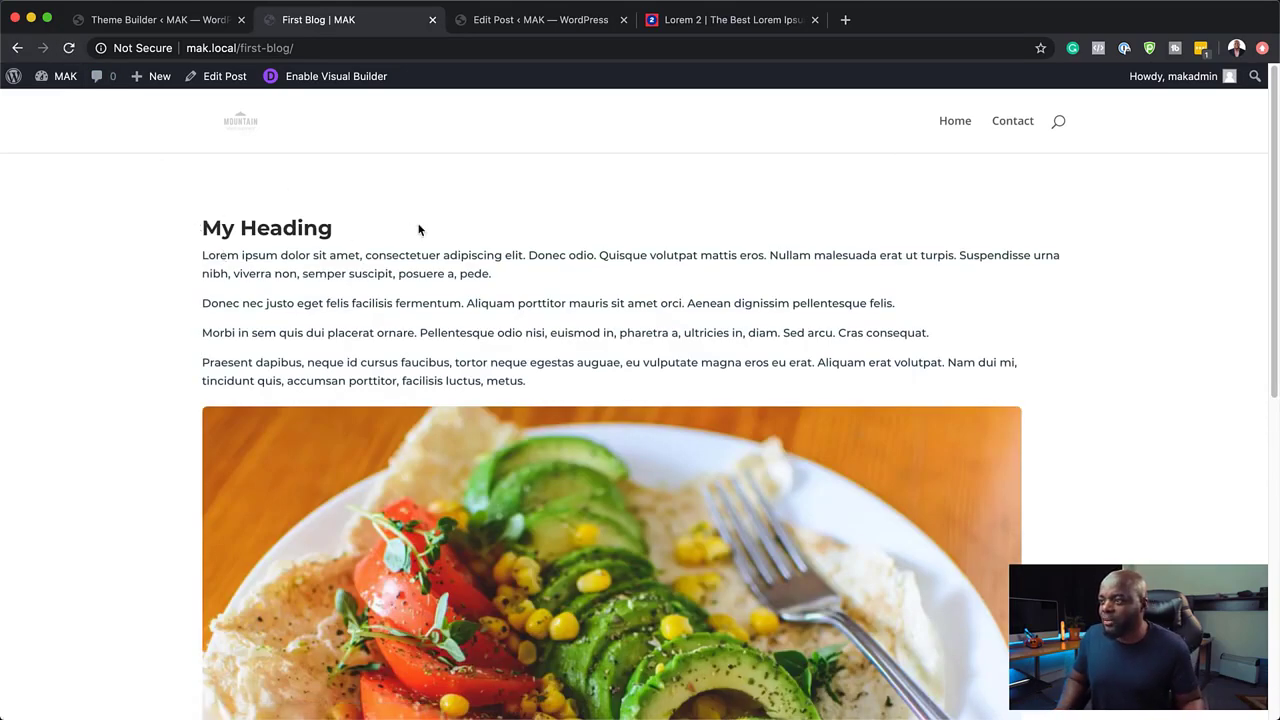
pyautogui.scroll(-10, 586, 290)
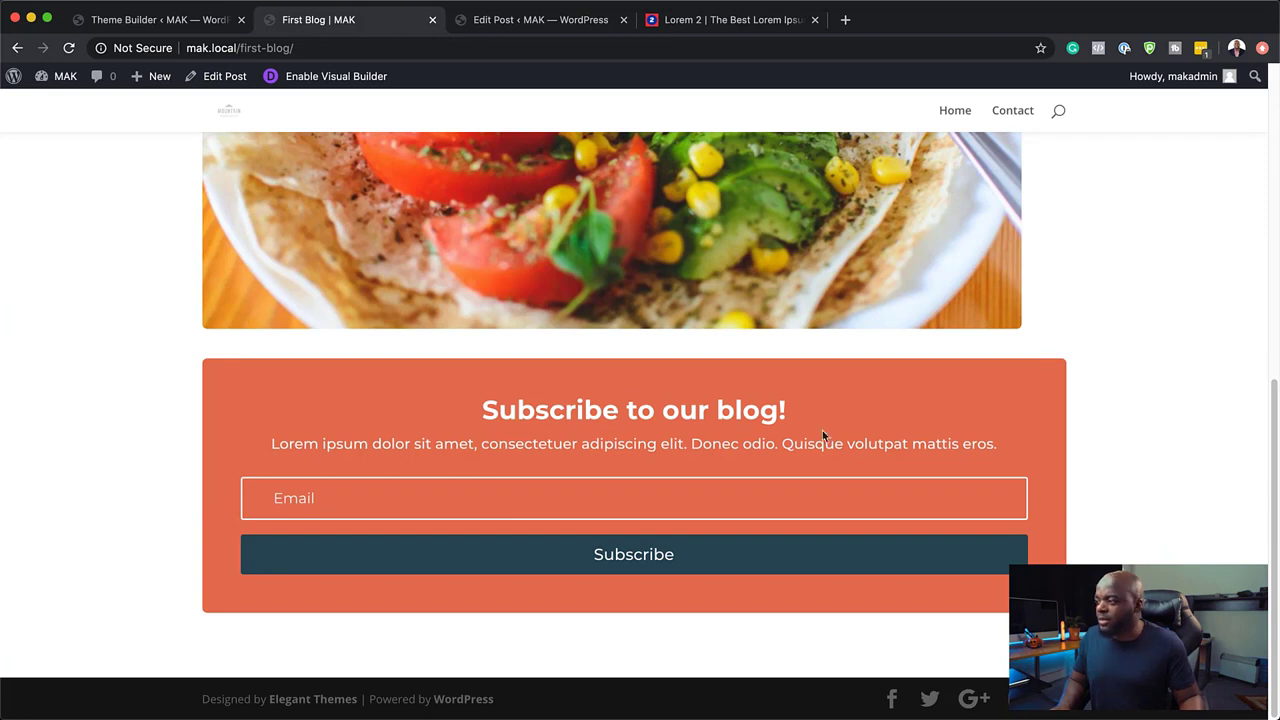
pyautogui.click(388, 490)
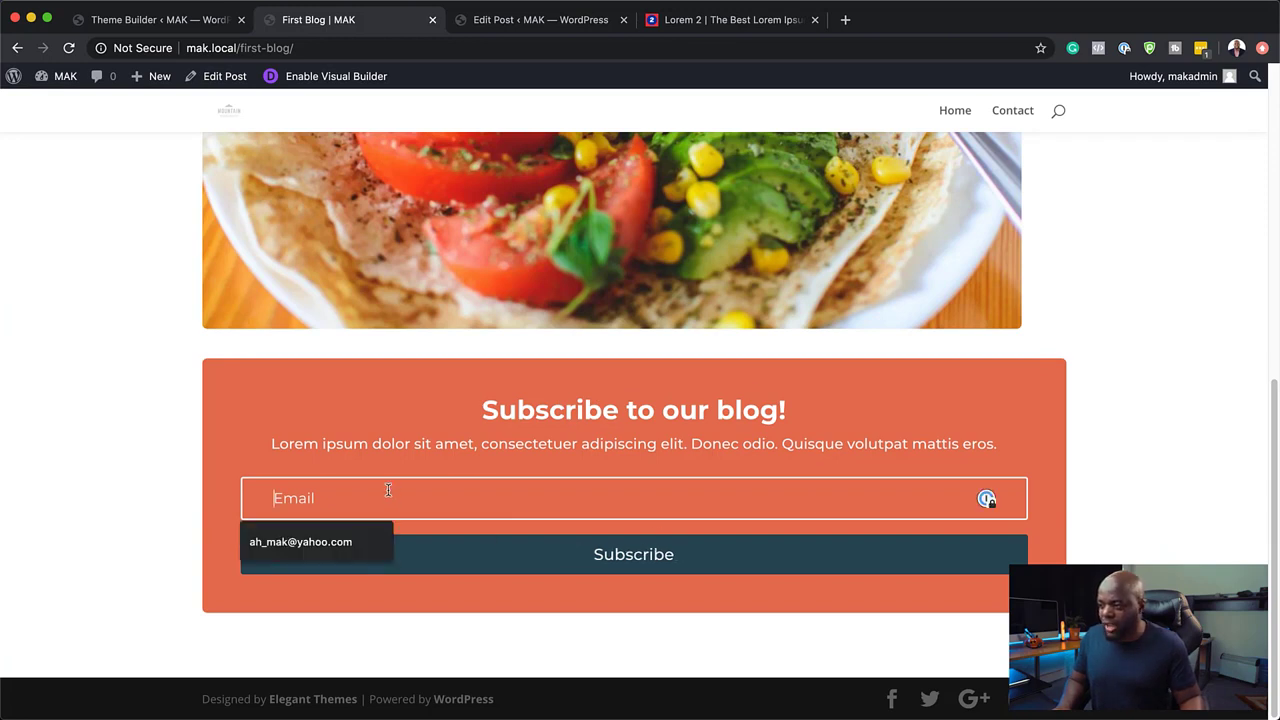
pyautogui.click(137, 431)
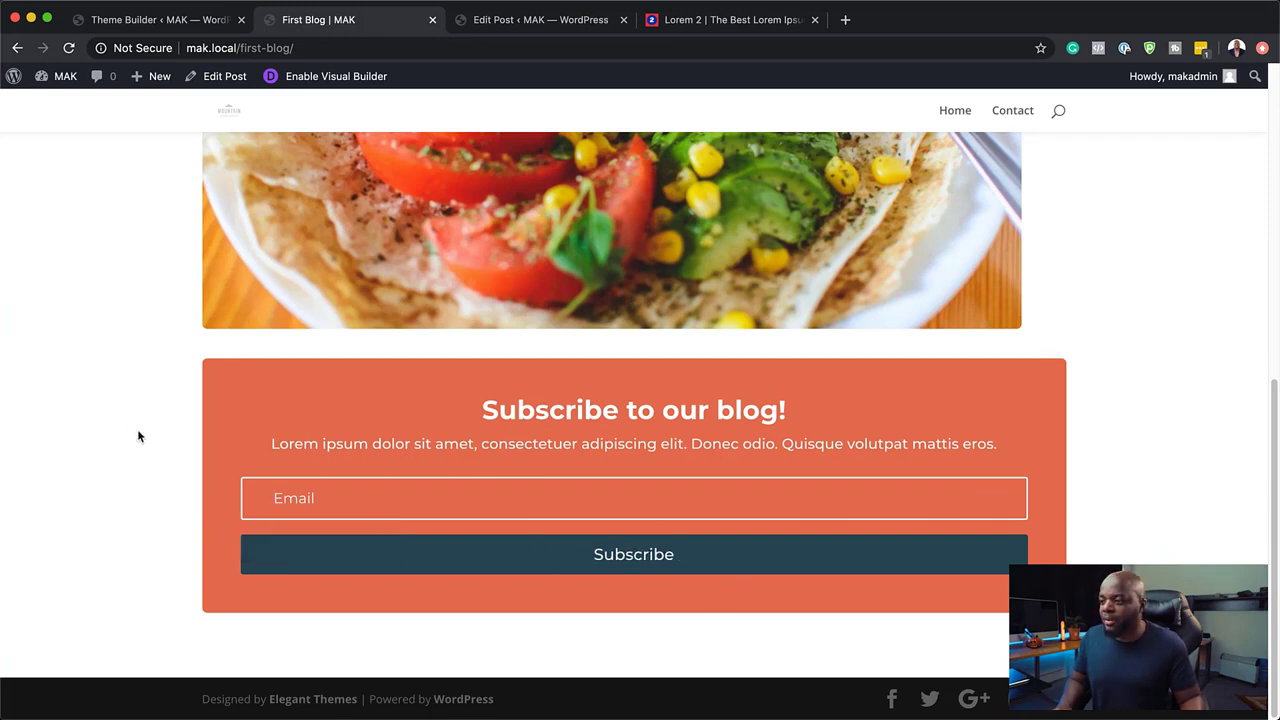
pyautogui.scroll(3, 207, 450)
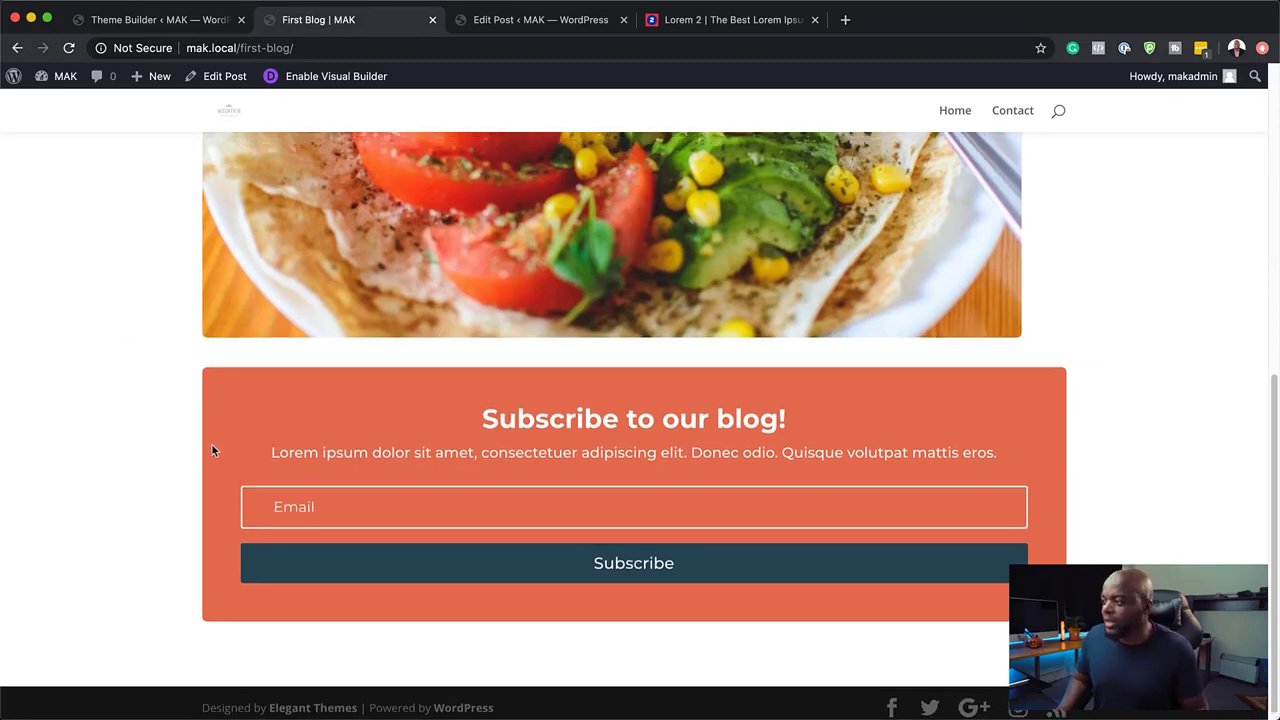
pyautogui.scroll(5, 207, 454)
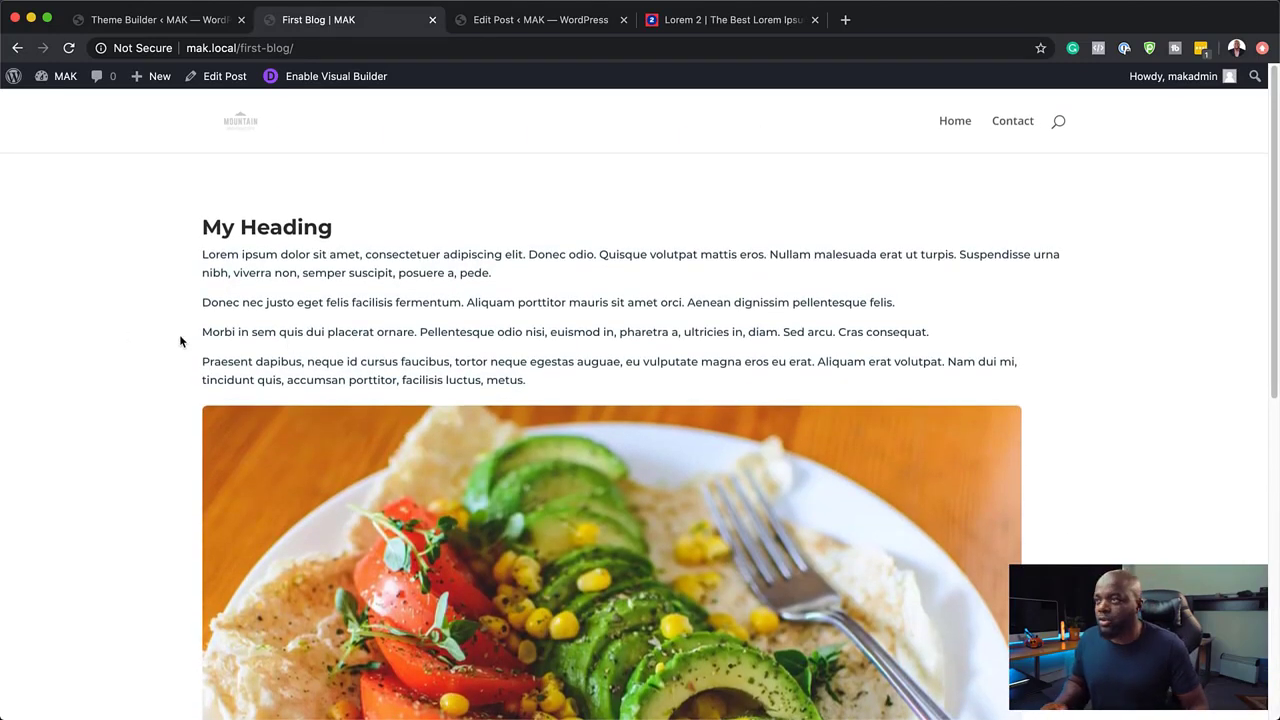
pyautogui.click(186, 20)
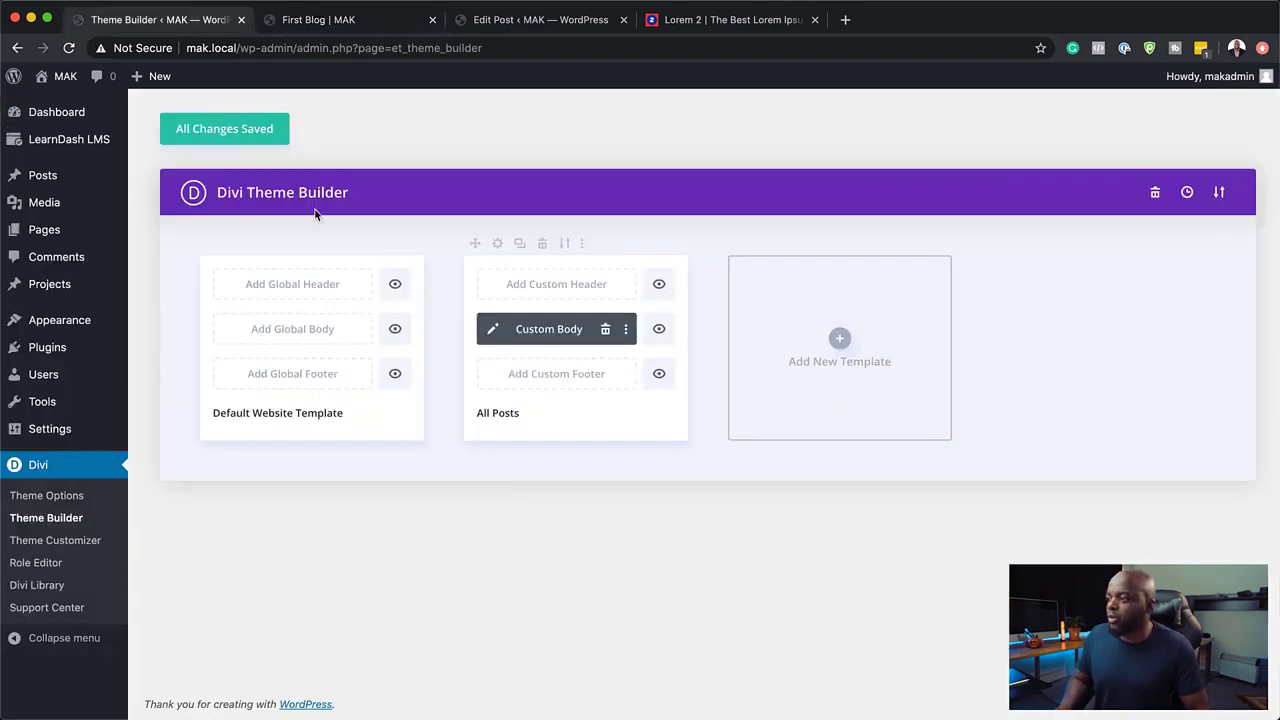
pyautogui.click(493, 329)
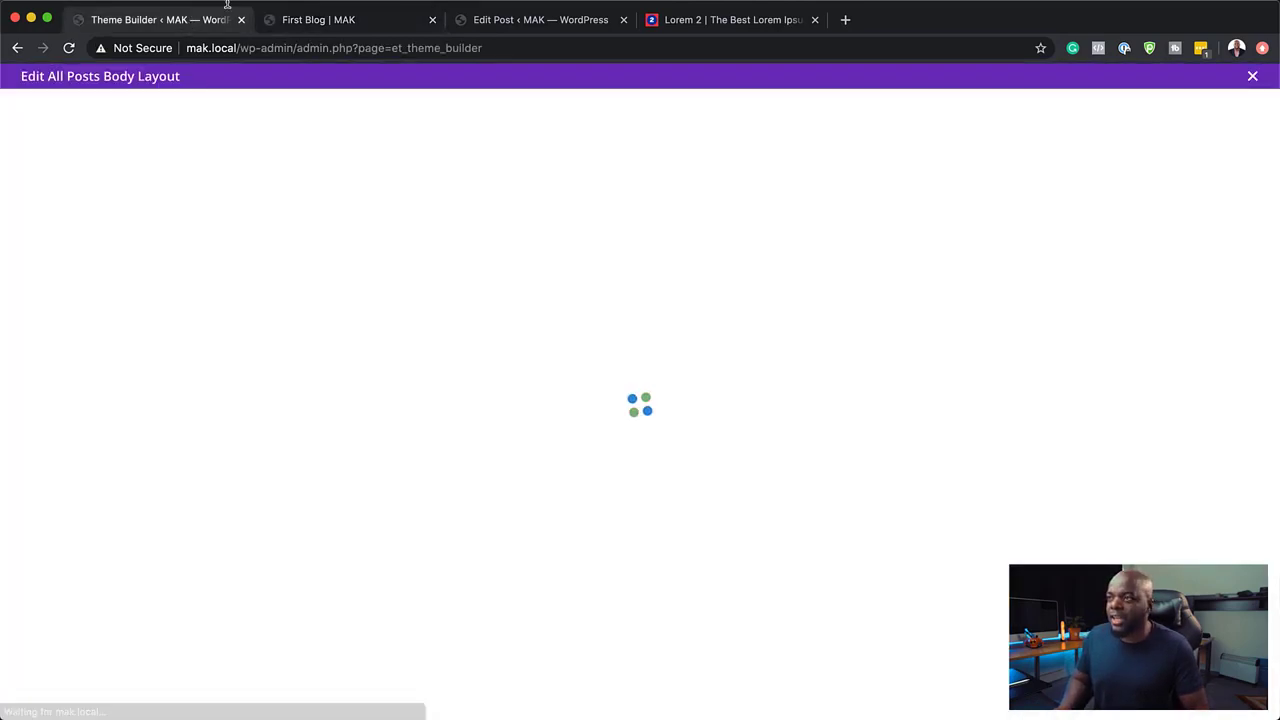
pyautogui.click(18, 48)
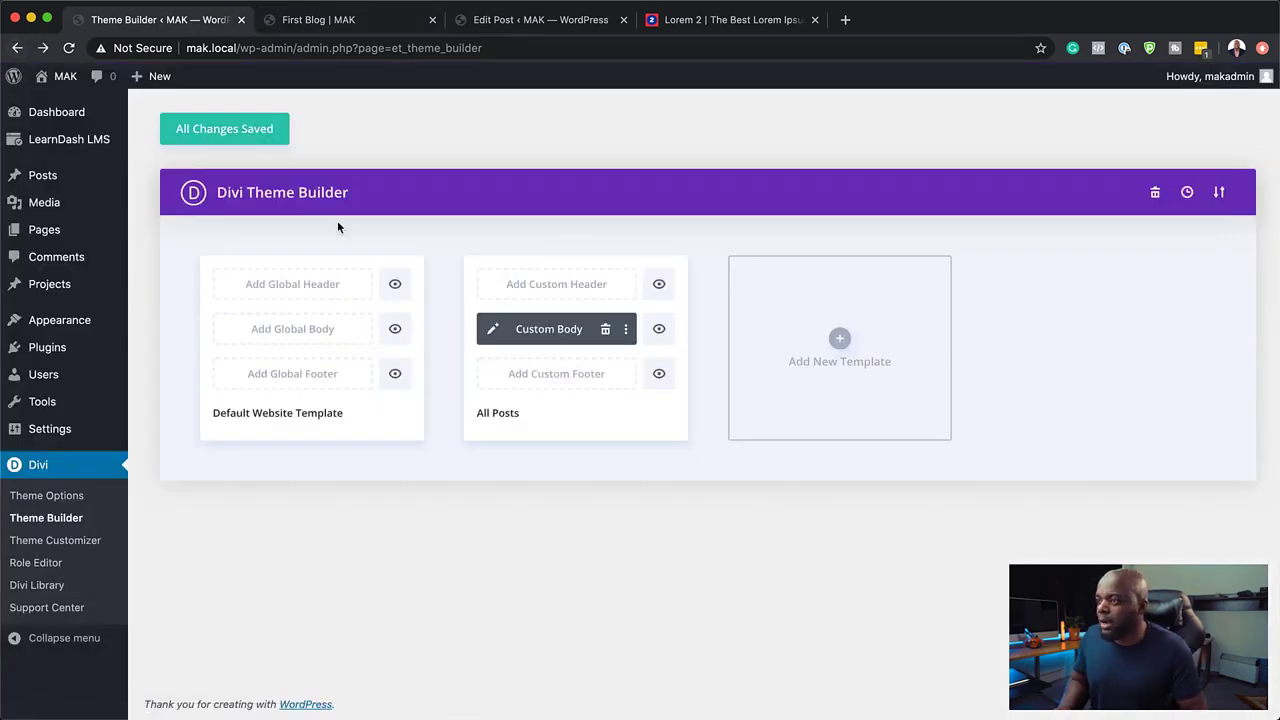